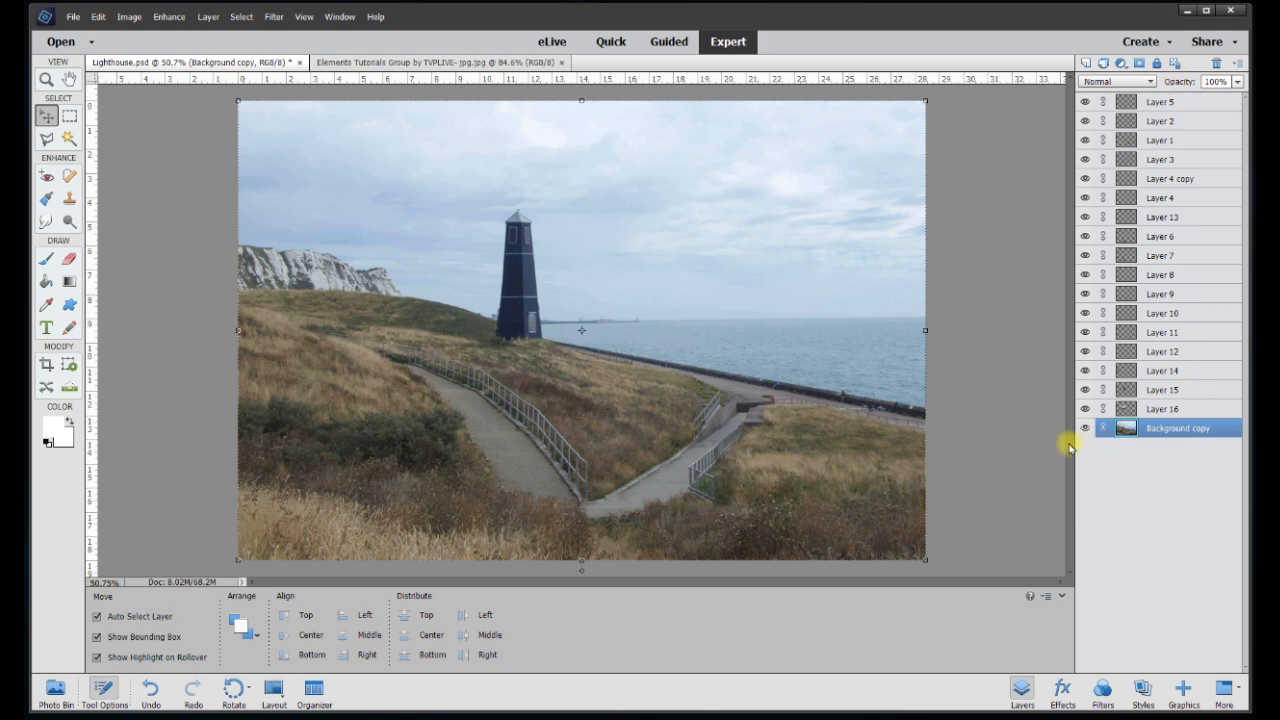
Flatten the lighthouse image and unlock the Background into Layer 0
{"action": "right_click", "coordinate": [1188, 430]}
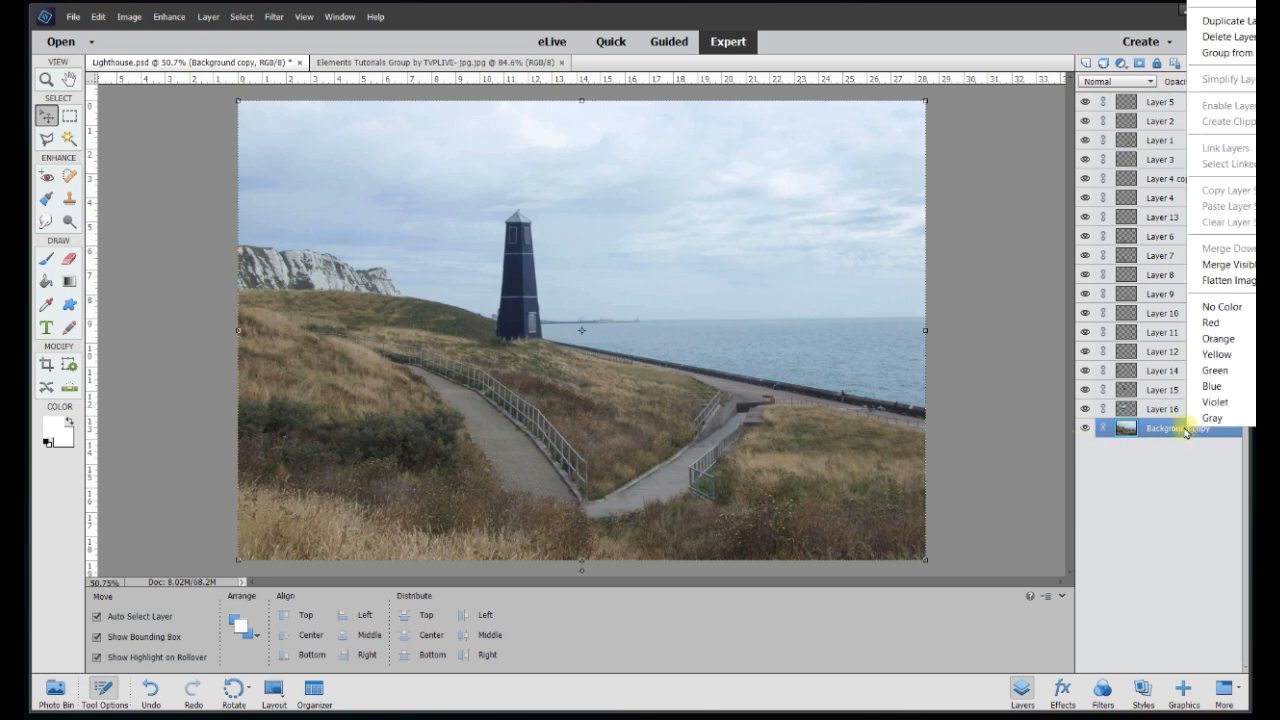
{"action": "left_click", "coordinate": [1226, 283]}
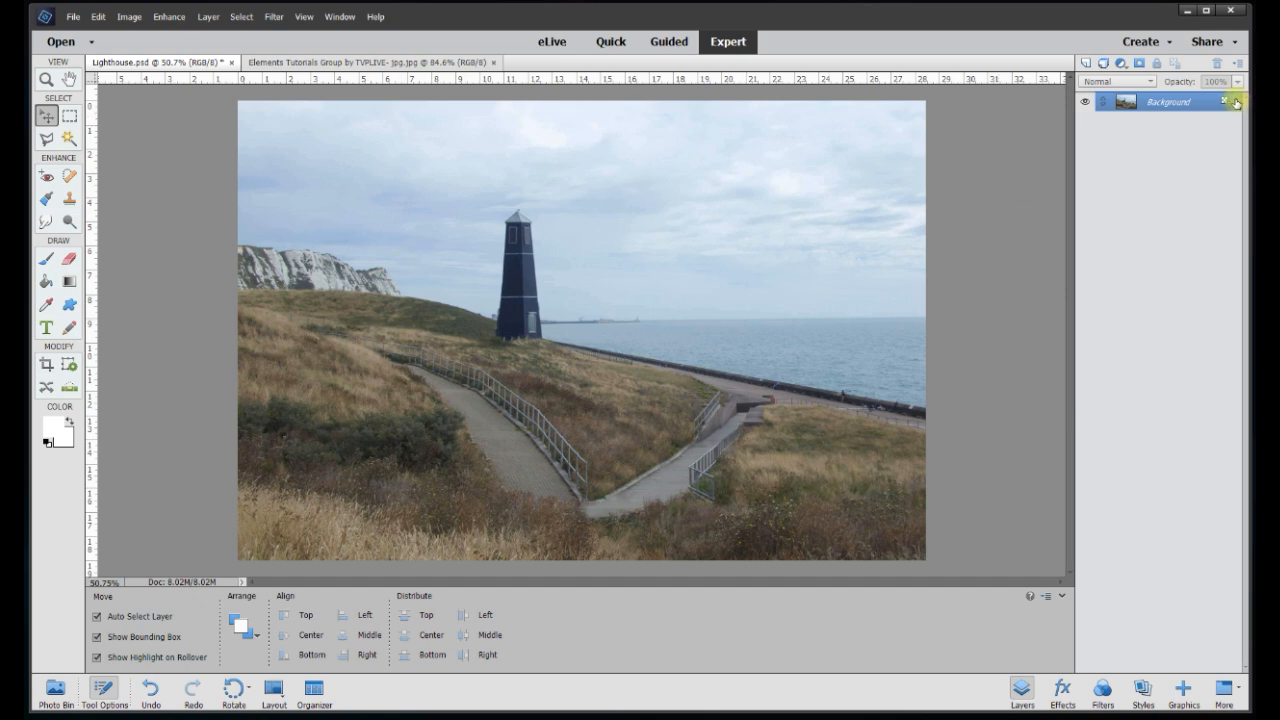
{"action": "left_click", "coordinate": [1228, 103]}
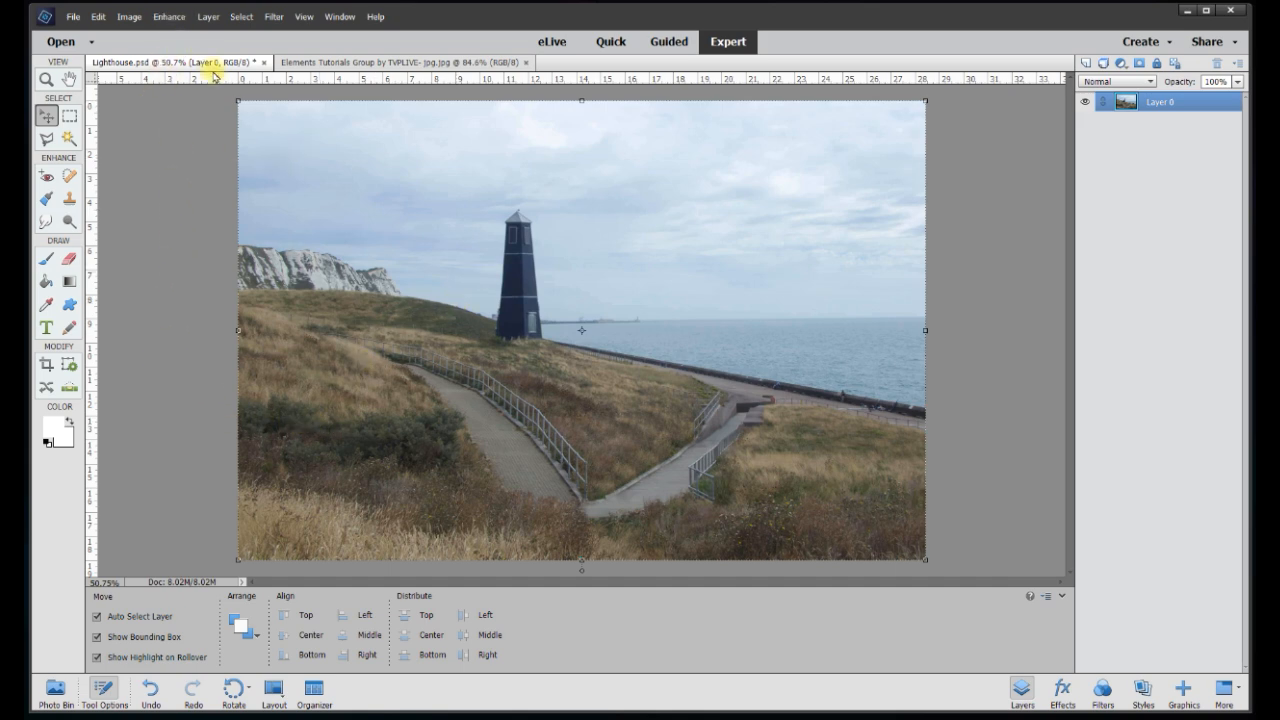
Duplicate Layer 0 to create Layer 0 copy
{"action": "right_click", "coordinate": [1162, 106]}
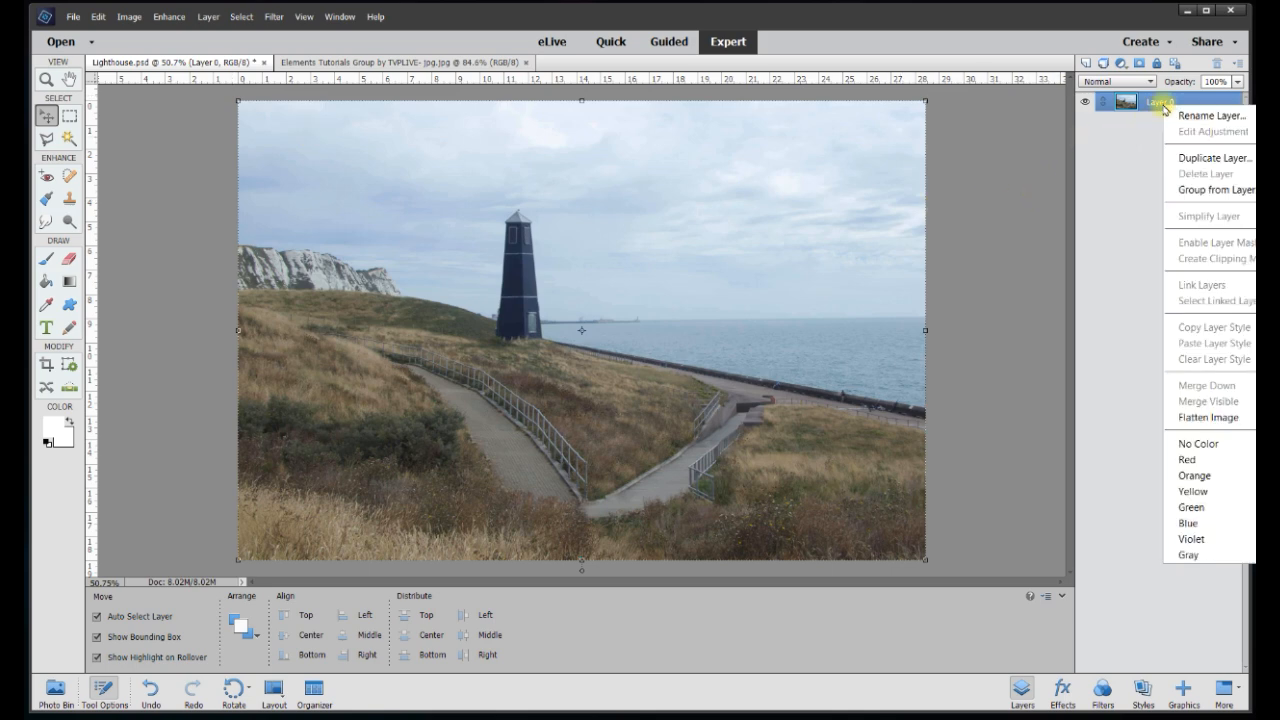
{"action": "left_click", "coordinate": [1218, 164]}
{"action": "left_click", "coordinate": [805, 213]}
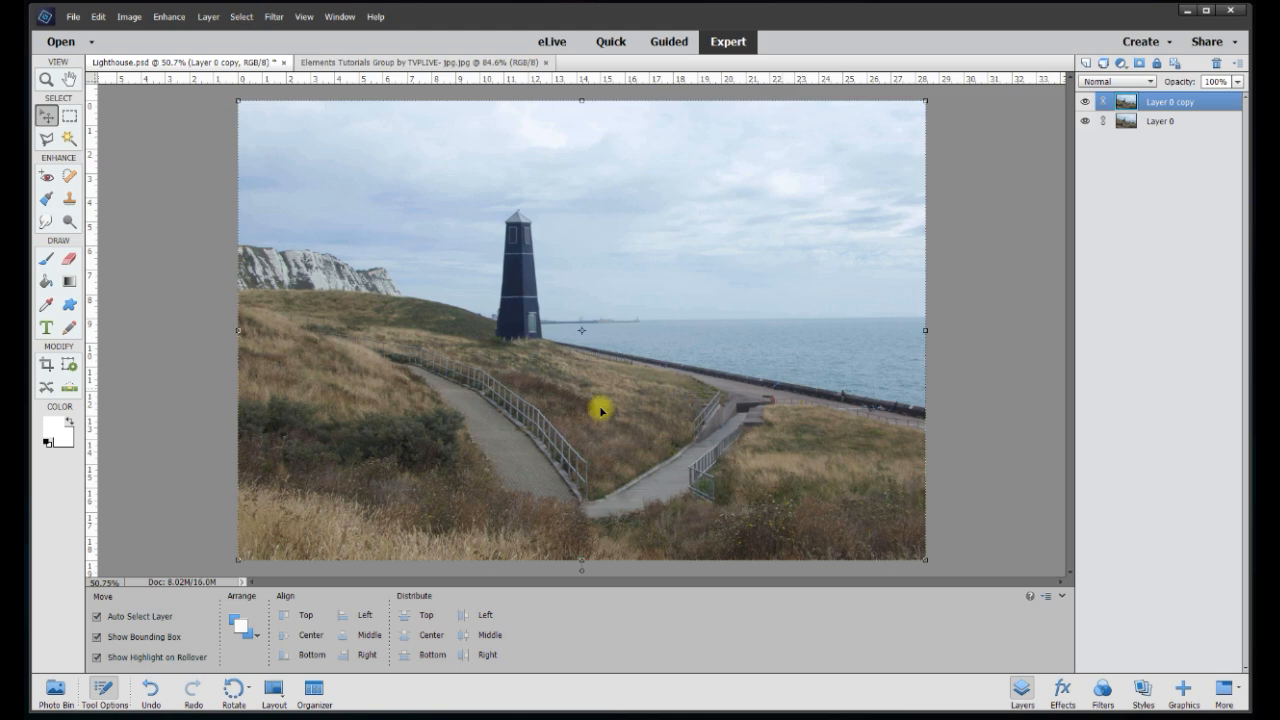
Auto Sharpen Layer 0 copy, then select Layer 0 and hide the copy
{"action": "left_click", "coordinate": [169, 16]}
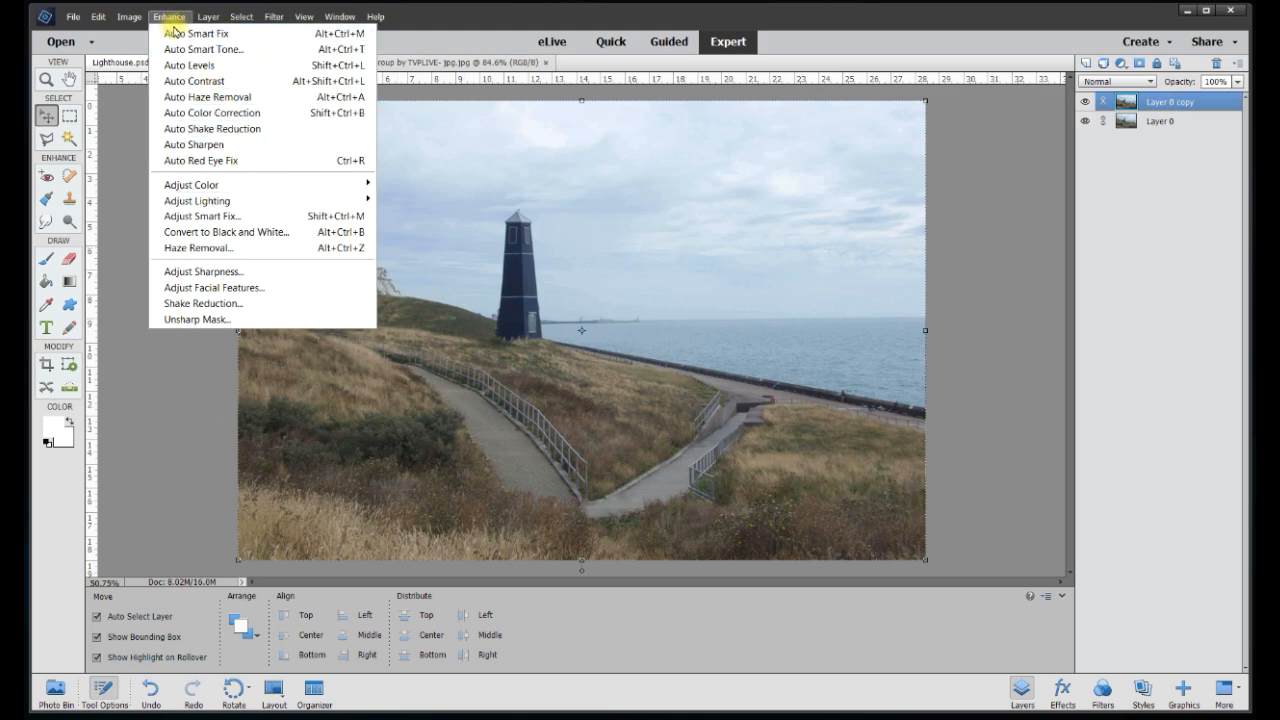
{"action": "left_click", "coordinate": [262, 143]}
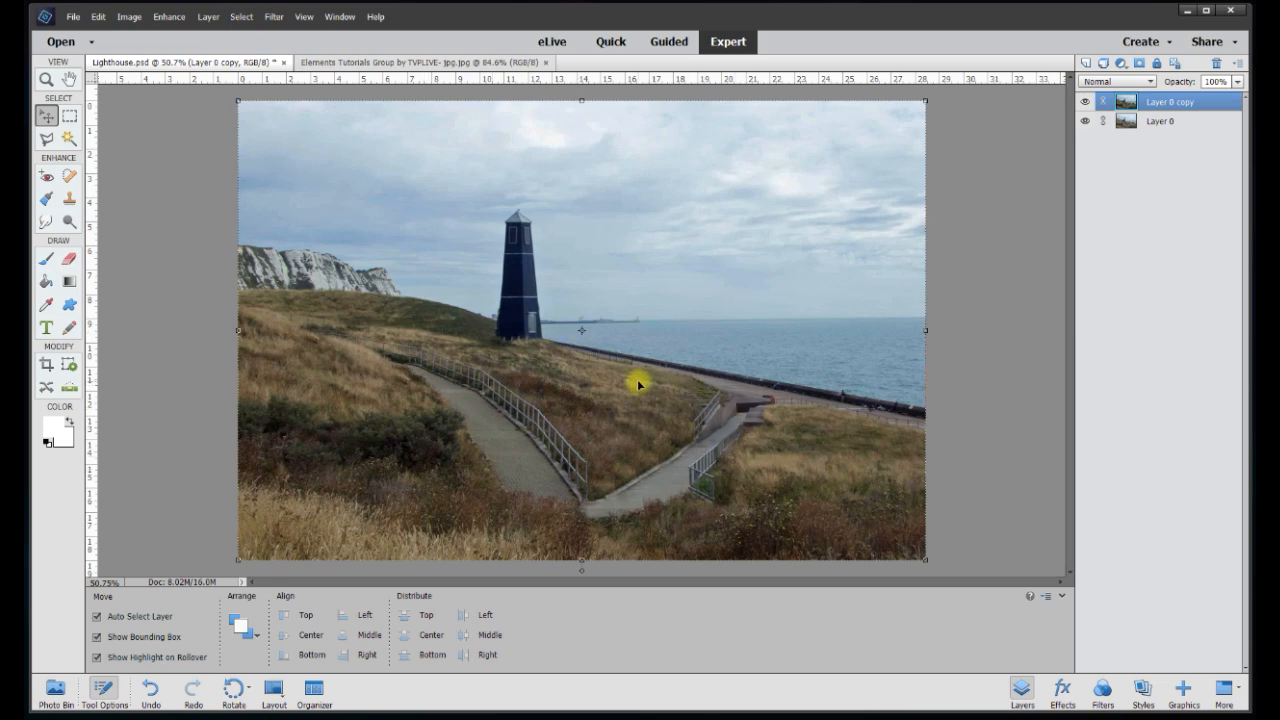
{"action": "left_click", "coordinate": [1153, 124]}
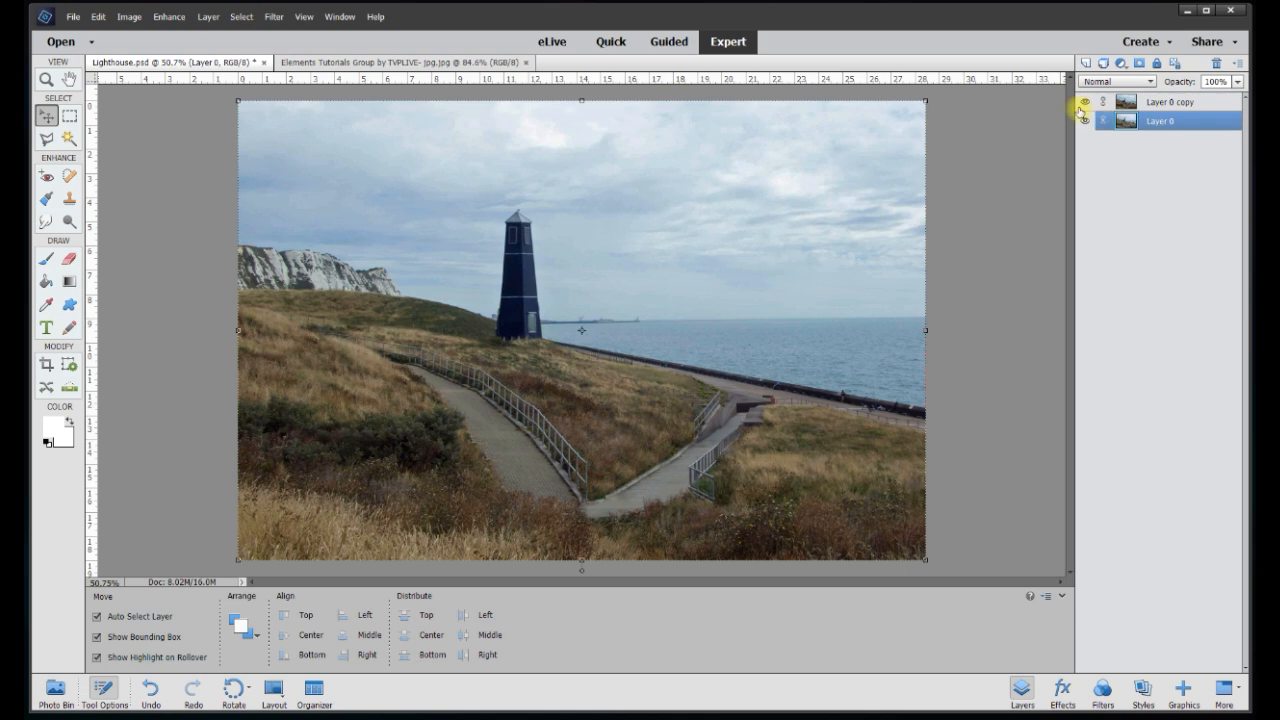
{"action": "left_click", "coordinate": [1085, 104]}
Brighten Layer 0 with Brightness/Contrast
{"action": "left_click", "coordinate": [169, 16]}
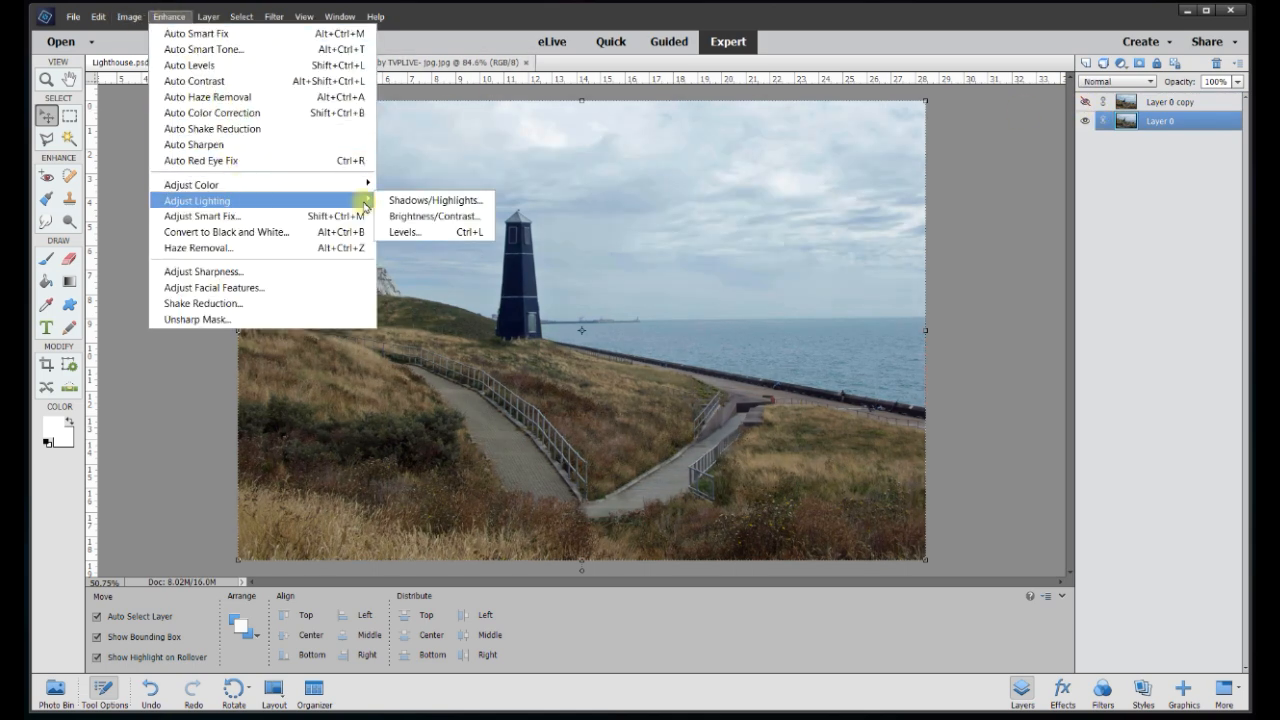
{"action": "left_click", "coordinate": [400, 213]}
{"action": "left_click_drag", "start_coordinate": [1006, 29], "coordinate": [1017, 29]}
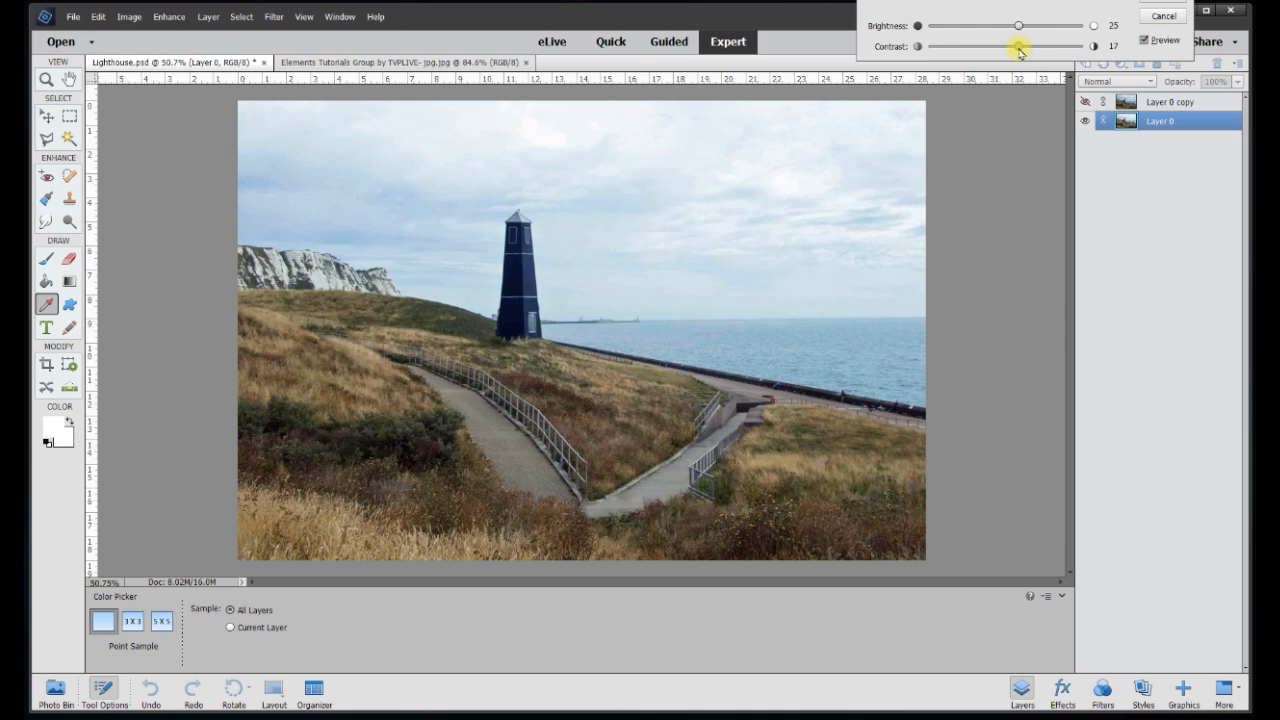
{"action": "left_click", "coordinate": [1160, 5]}
Boost Layer 0's saturation to +26 with Hue/Saturation
{"action": "left_click", "coordinate": [169, 16]}
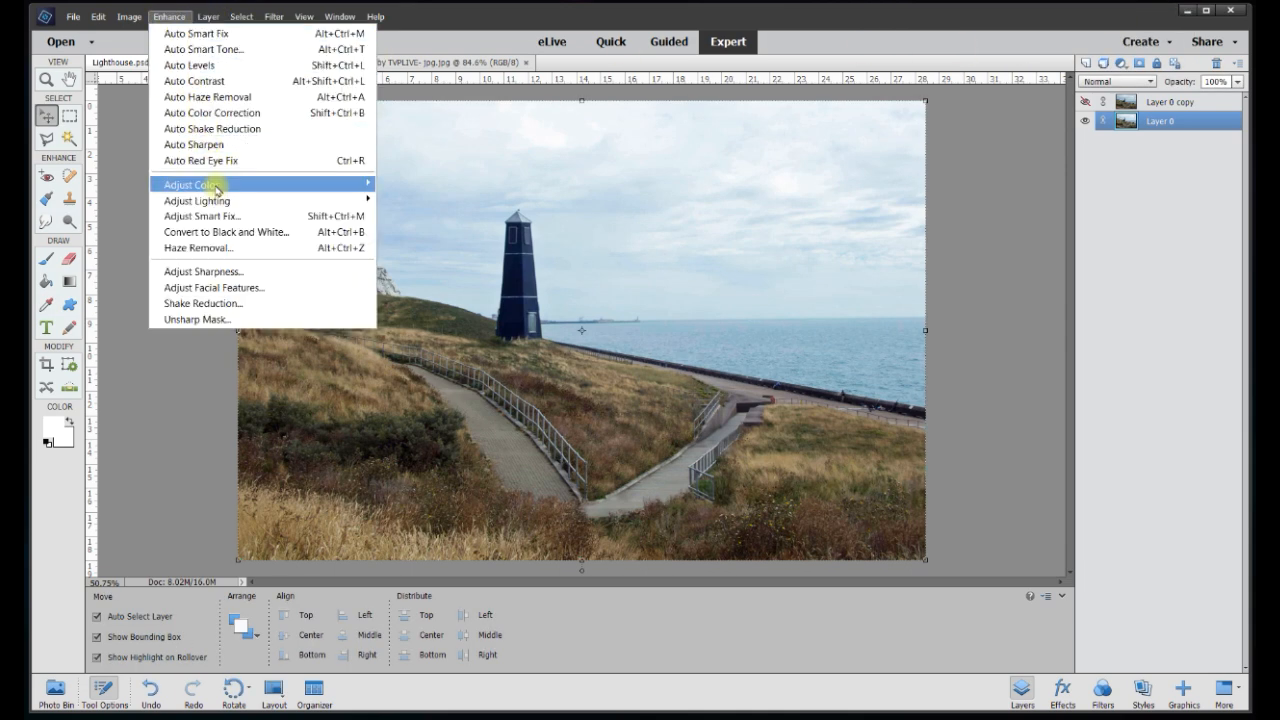
{"action": "mouse_move", "coordinate": [216, 188]}
{"action": "left_click", "coordinate": [410, 205]}
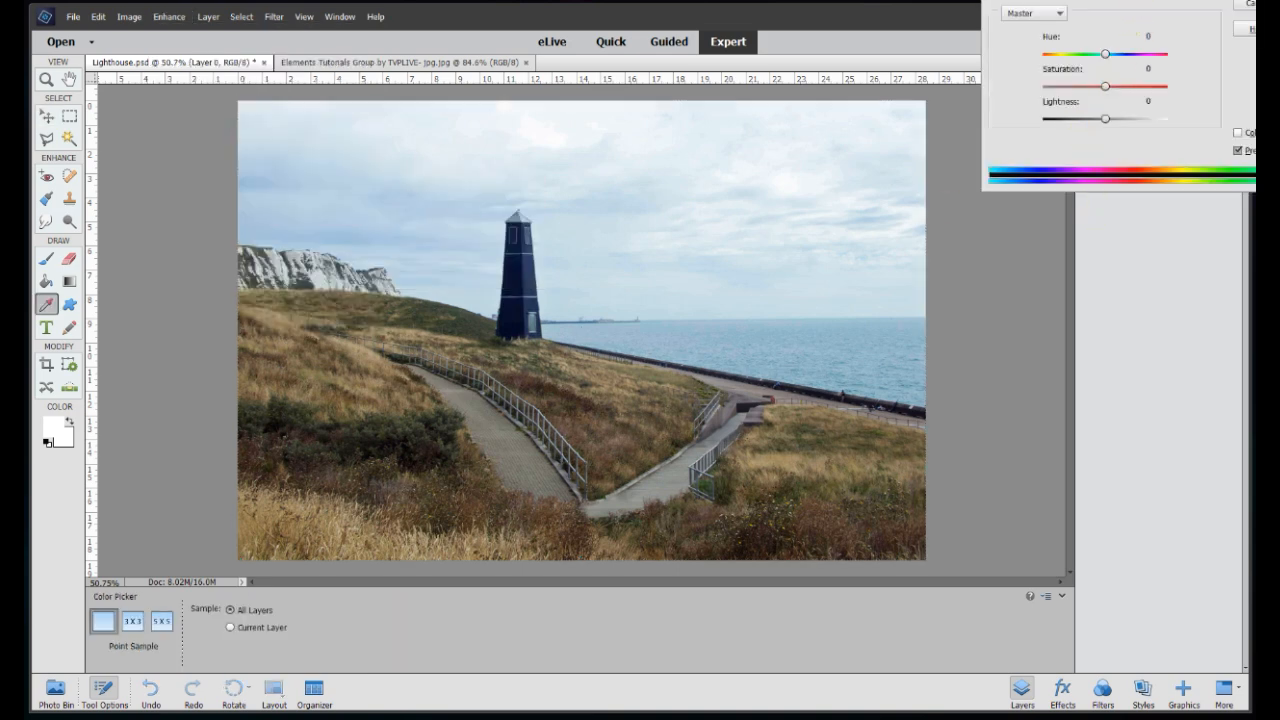
{"action": "mouse_move", "coordinate": [1080, 134]}
{"action": "left_mouse_down"}
{"action": "mouse_move", "coordinate": [1023, 134]}
{"action": "mouse_move", "coordinate": [1134, 136]}
{"action": "mouse_move", "coordinate": [1054, 129]}
{"action": "mouse_move", "coordinate": [1094, 133]}
{"action": "left_mouse_up"}
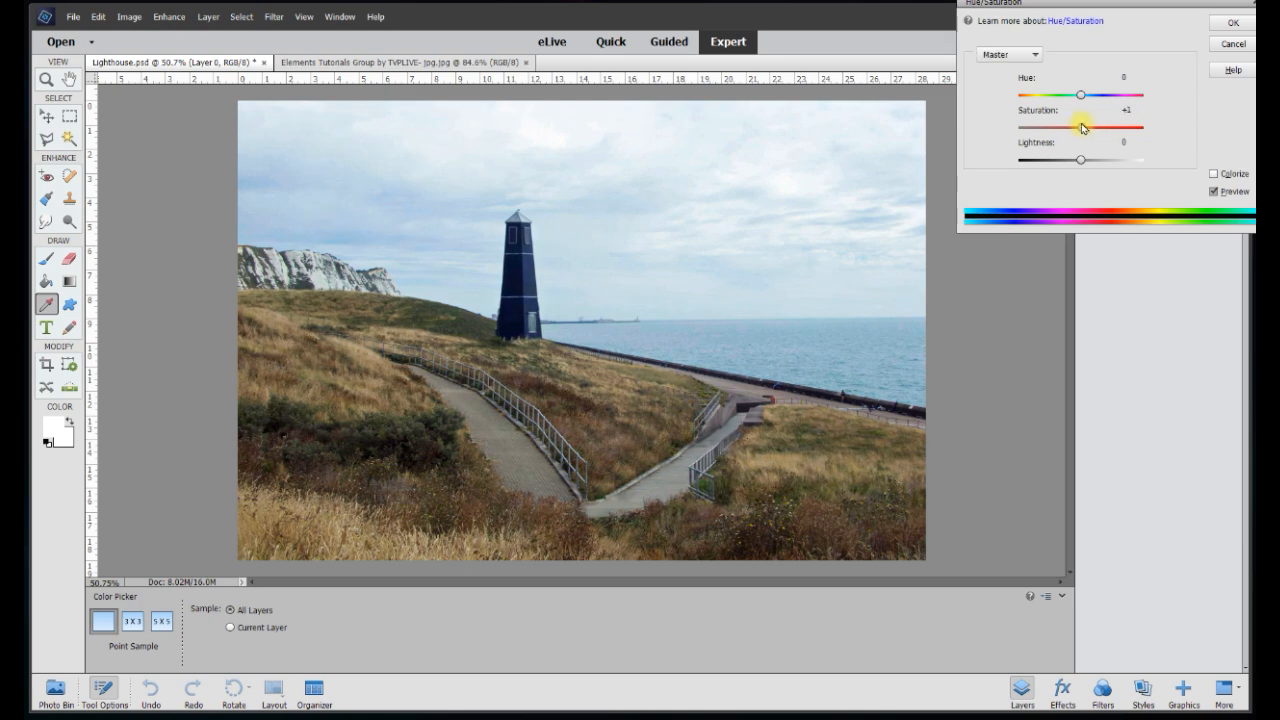
{"action": "mouse_move", "coordinate": [1078, 128]}
{"action": "left_mouse_down"}
{"action": "mouse_move", "coordinate": [1057, 126]}
{"action": "mouse_move", "coordinate": [1100, 126]}
{"action": "mouse_move", "coordinate": [1082, 129]}
{"action": "left_mouse_up"}
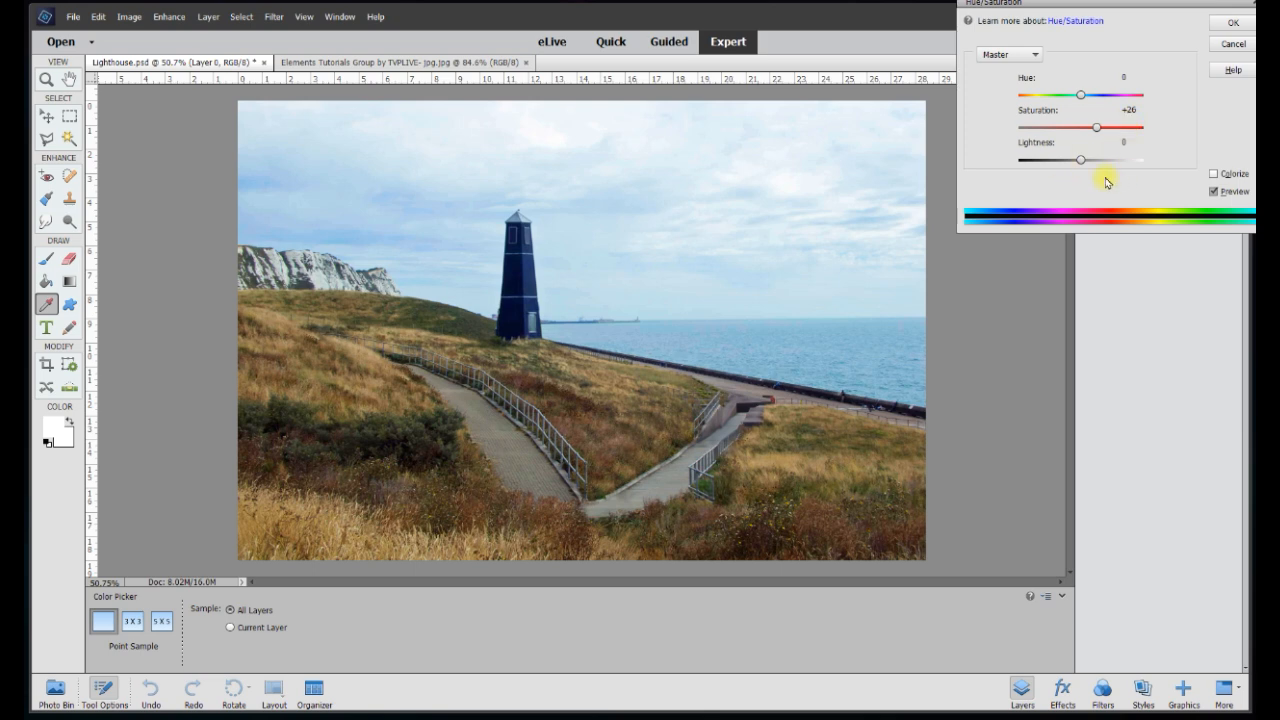
{"action": "left_click", "coordinate": [1233, 24]}
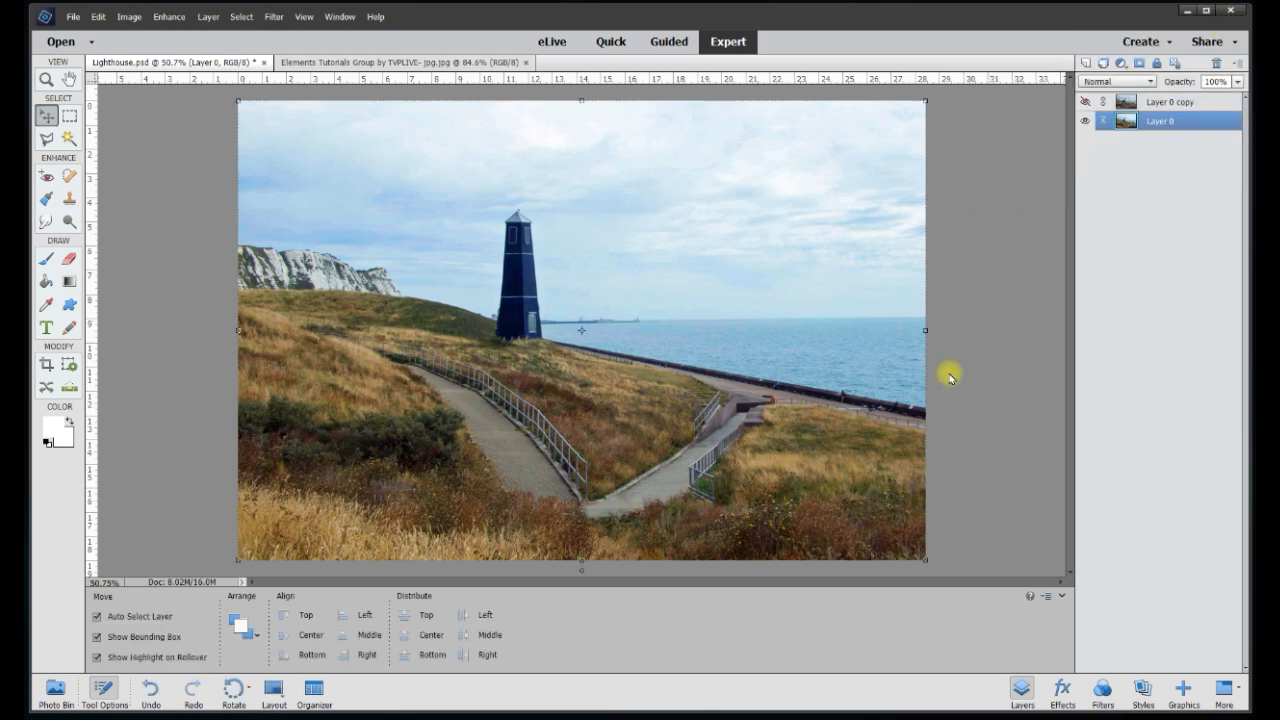
Select and show Layer 0 copy, and hide Layer 0
{"action": "left_click", "coordinate": [1158, 102]}
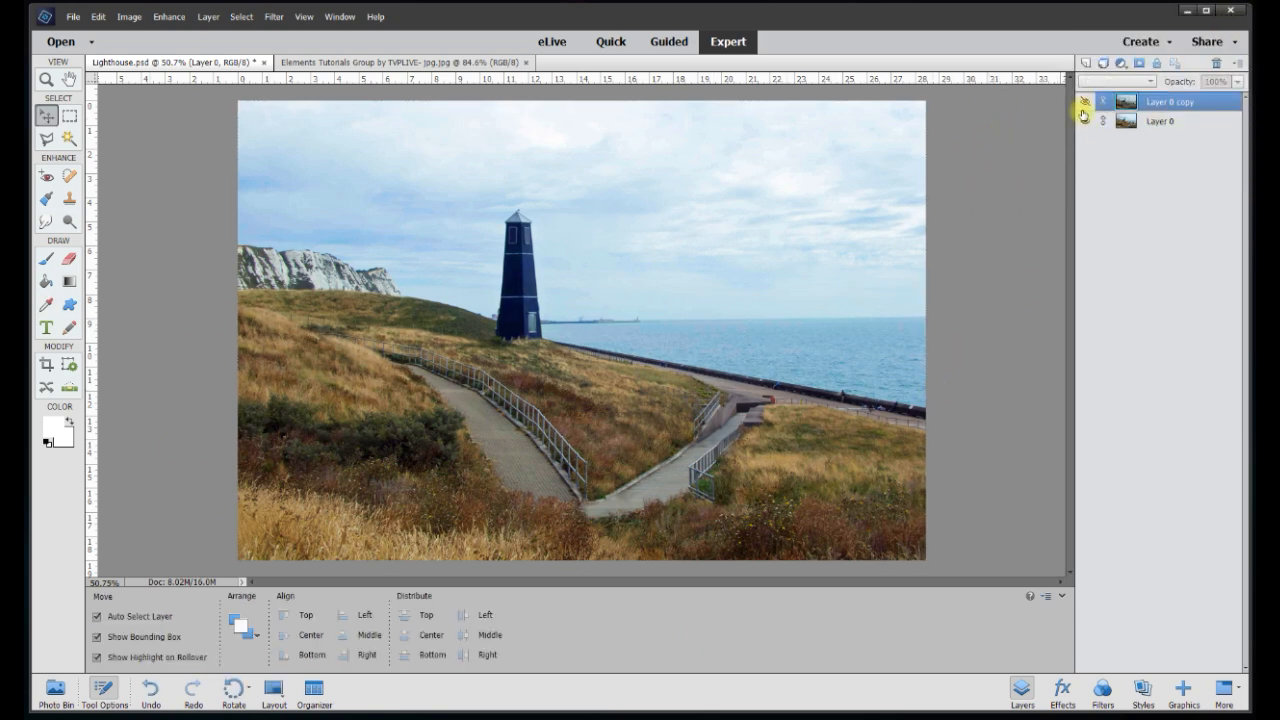
{"action": "left_click", "coordinate": [1085, 102]}
{"action": "left_click", "coordinate": [1085, 121]}
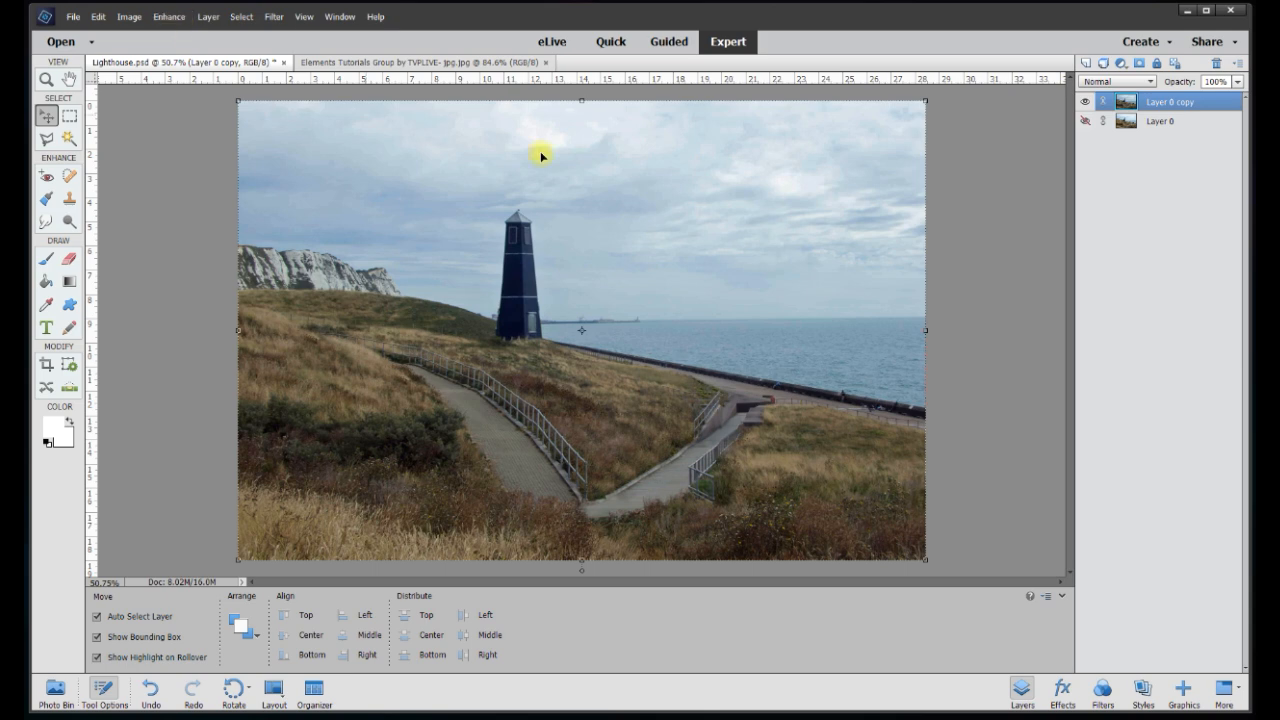
Set Layer 0 copy's Brightness/Contrast to −39 brightness and 60 contrast
{"action": "left_click", "coordinate": [168, 16]}
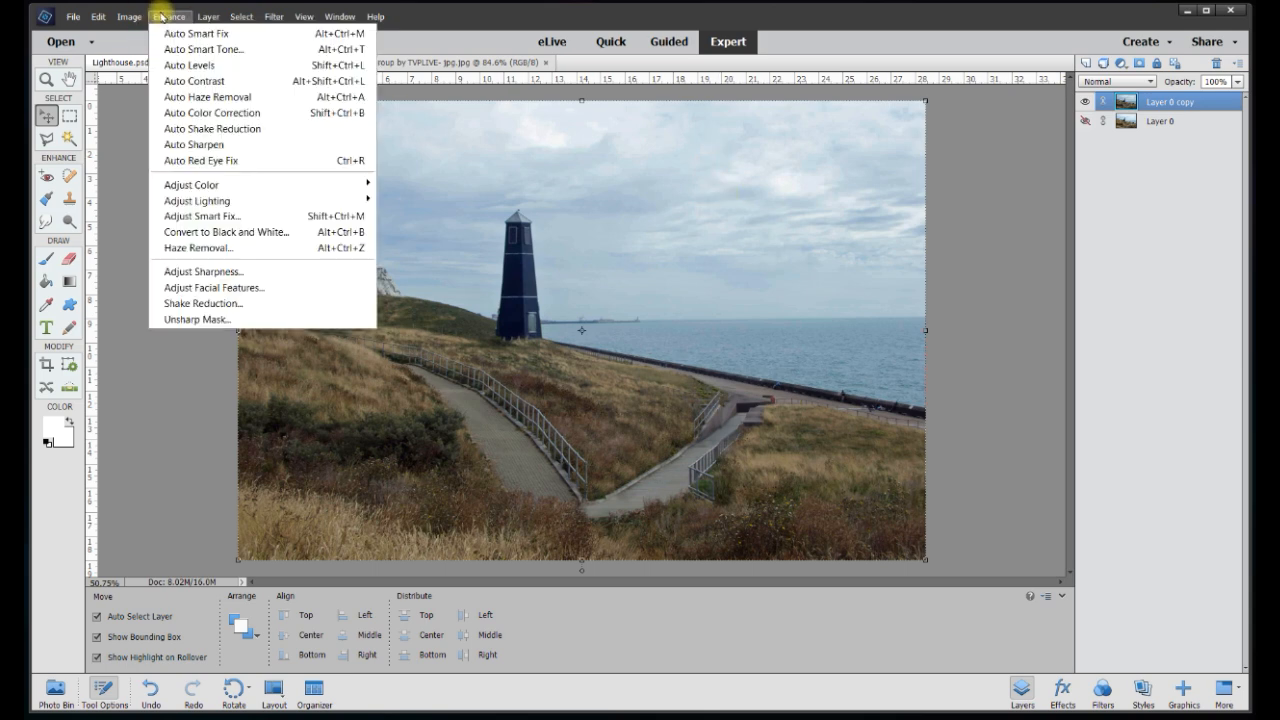
{"action": "mouse_move", "coordinate": [233, 201]}
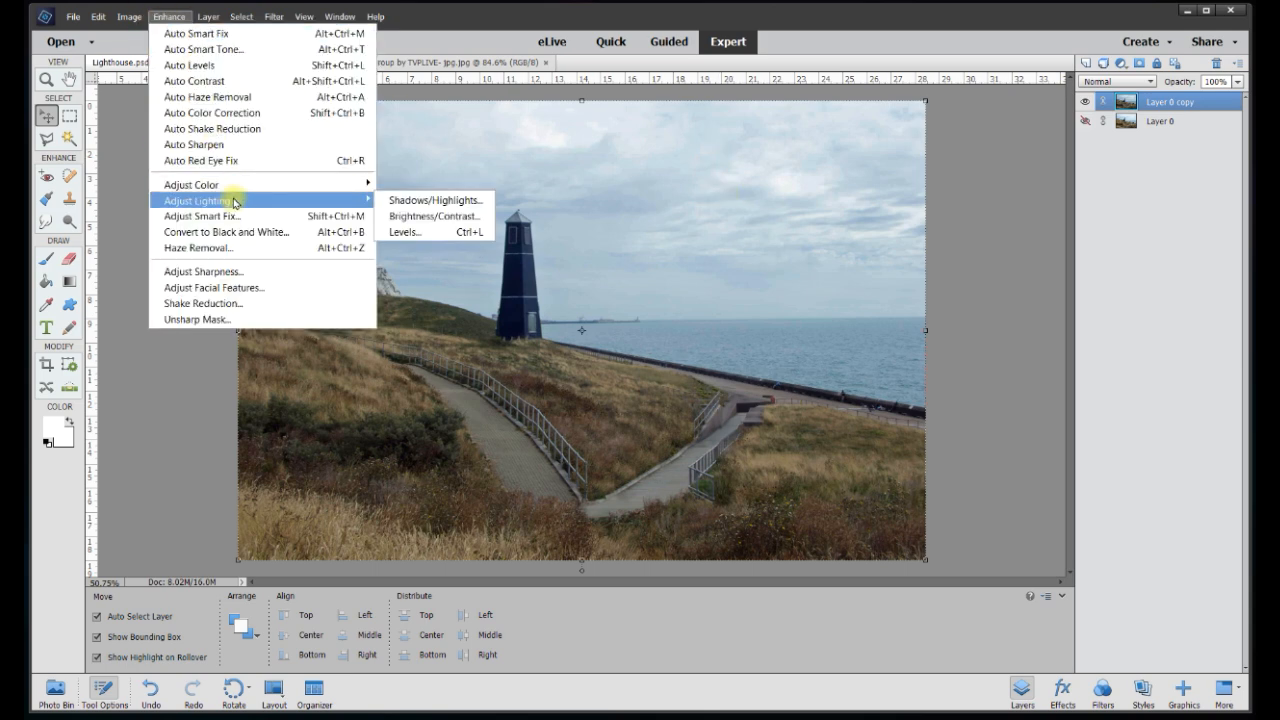
{"action": "left_click", "coordinate": [405, 214]}
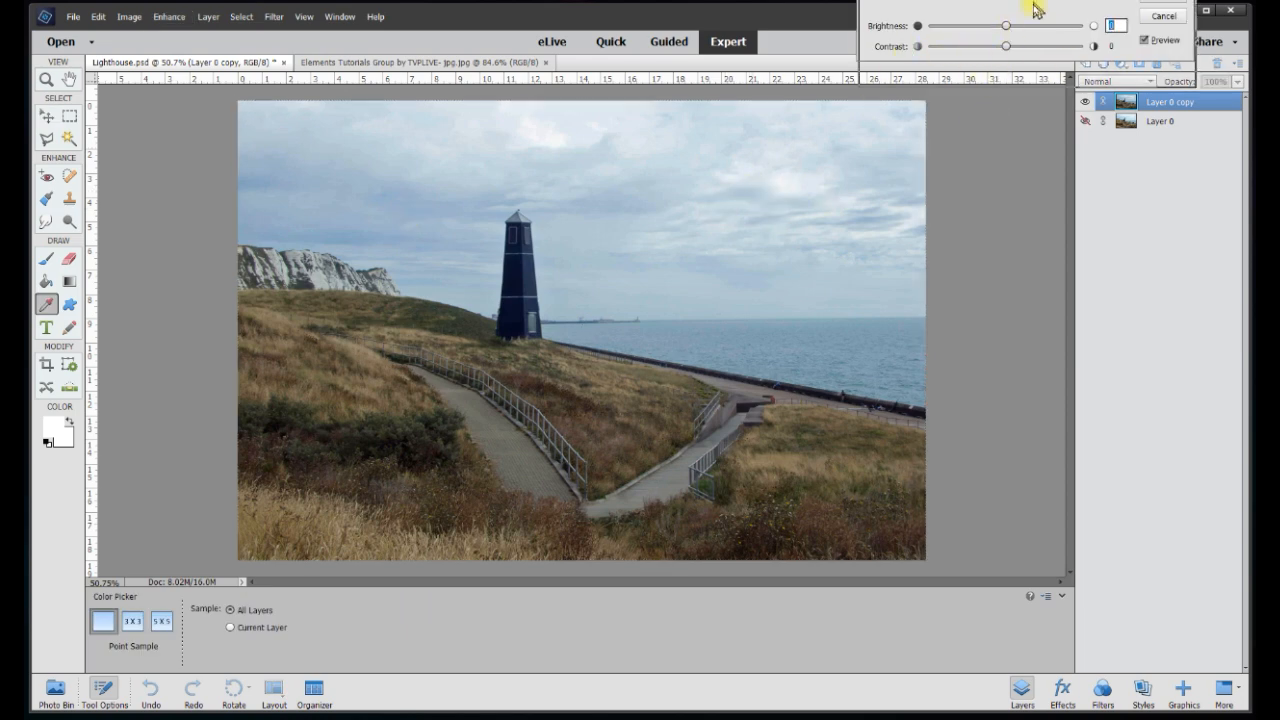
{"action": "left_click_drag", "start_coordinate": [1028, 0], "coordinate": [1036, 12]}
{"action": "left_click_drag", "start_coordinate": [1015, 83], "coordinate": [993, 66]}
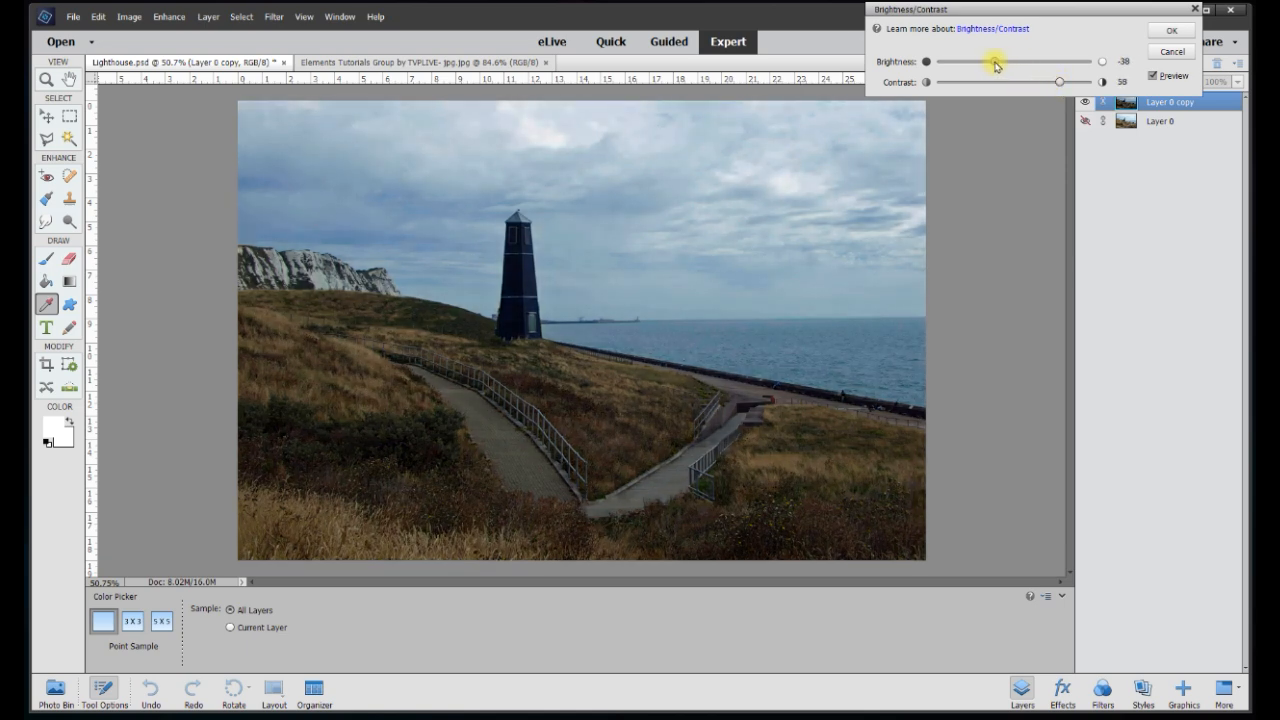
{"action": "left_click_drag", "start_coordinate": [993, 65], "coordinate": [999, 65]}
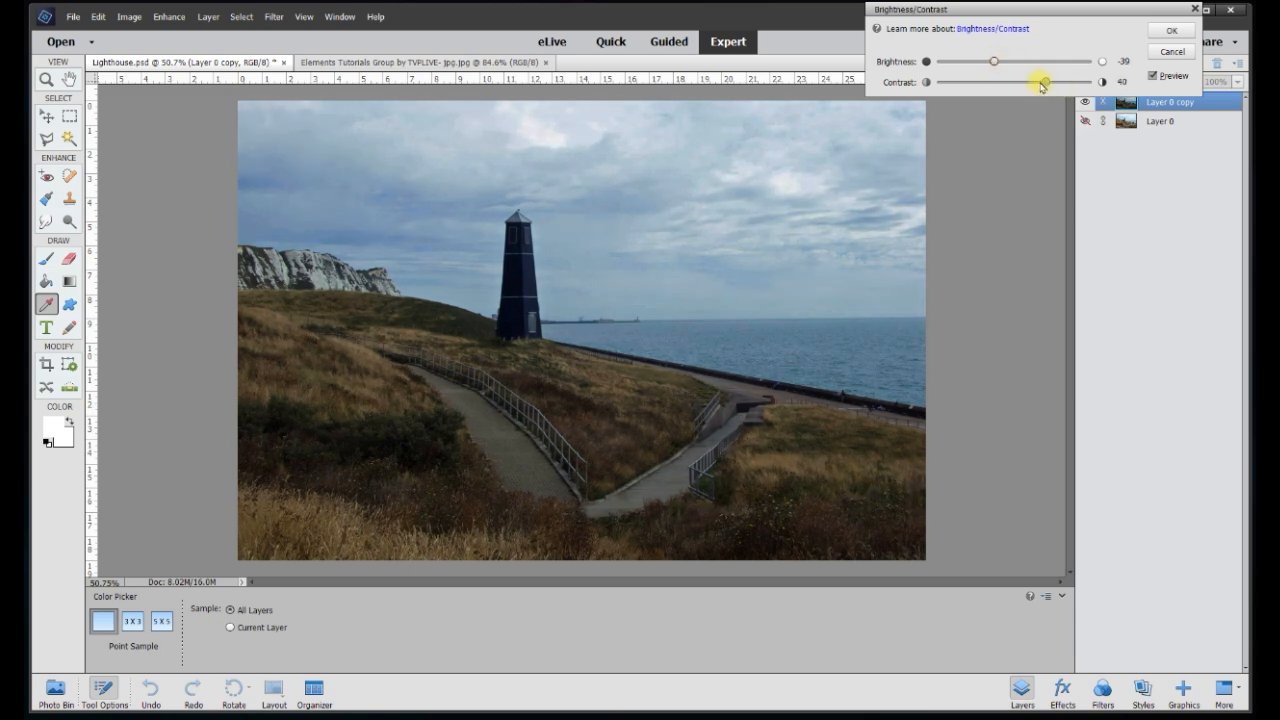
{"action": "left_click_drag", "start_coordinate": [1041, 84], "coordinate": [1064, 86]}
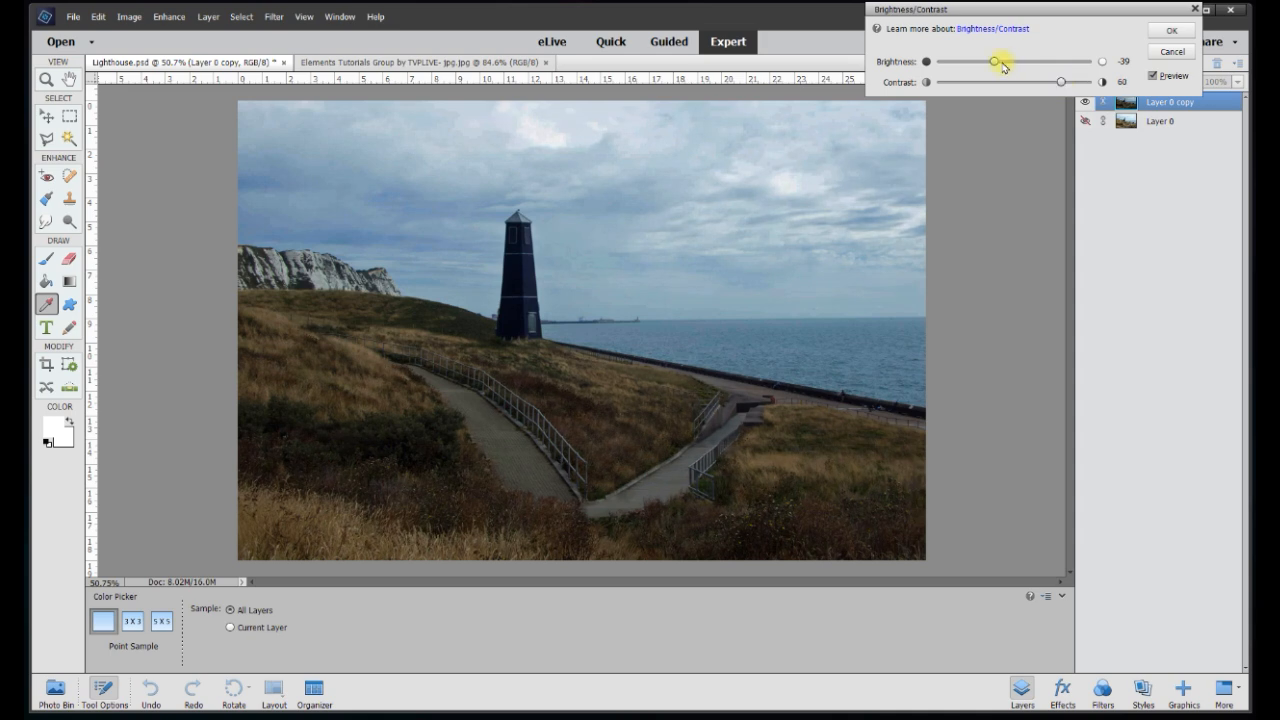
{"action": "left_click_drag", "start_coordinate": [995, 66], "coordinate": [1006, 64]}
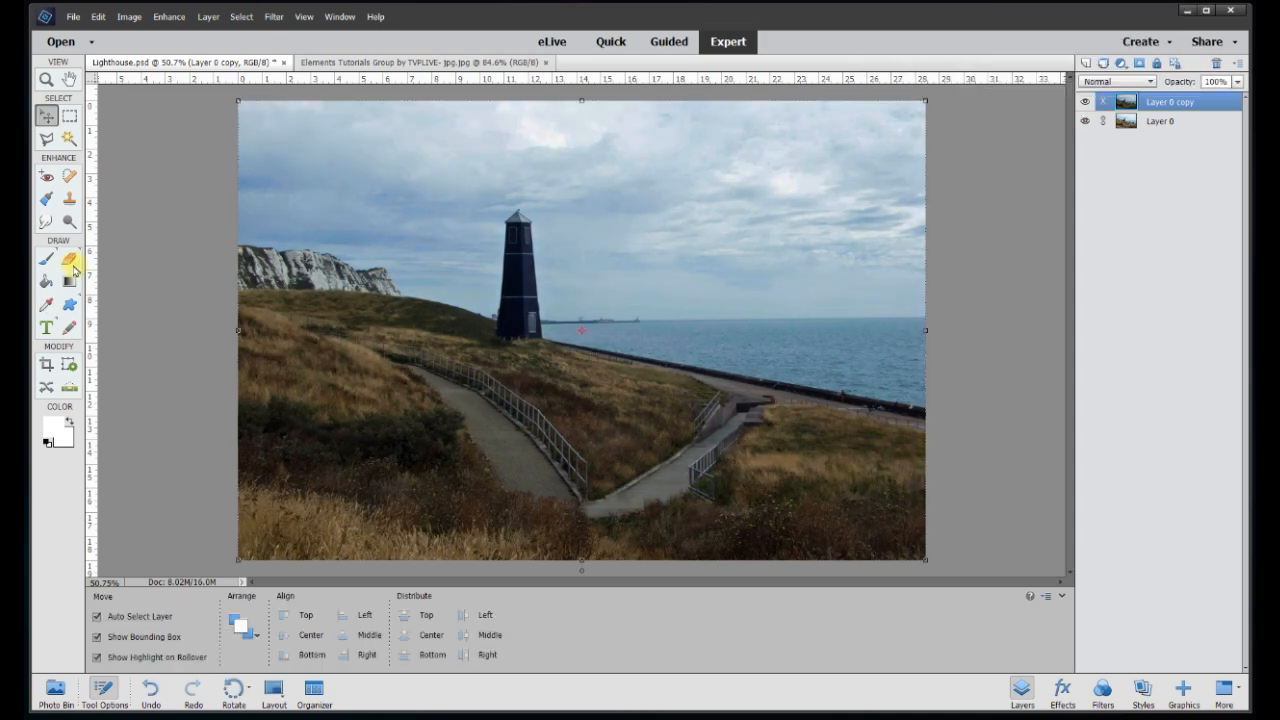
{"action": "left_click", "coordinate": [71, 261]}
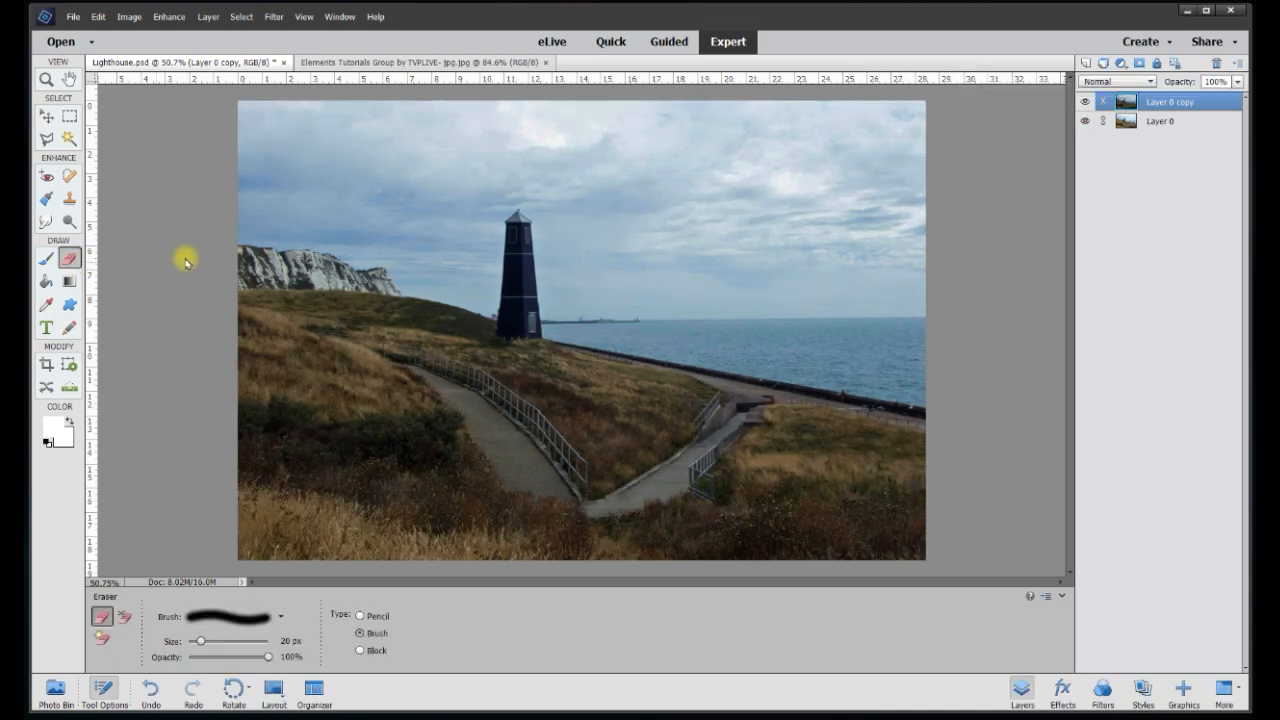
Erase a strip along the lighthouse and hill skyline on Layer 0 copy, then hide Layer 0
{"action": "scroll", "coordinate": [186, 257], "scroll_direction": "up", "scroll_amount": 3}
{"action": "scroll", "coordinate": [175, 285], "scroll_direction": "up", "scroll_amount": 2}
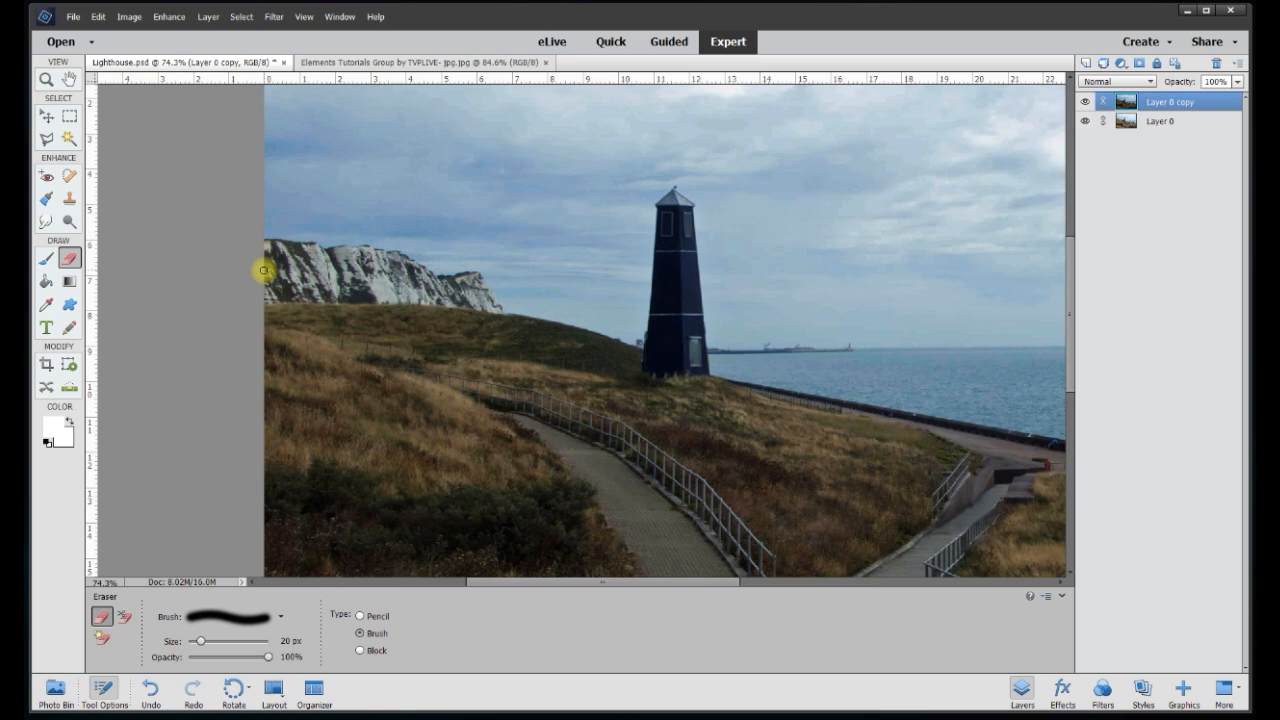
{"action": "scroll", "coordinate": [254, 278], "scroll_direction": "up", "scroll_amount": 2}
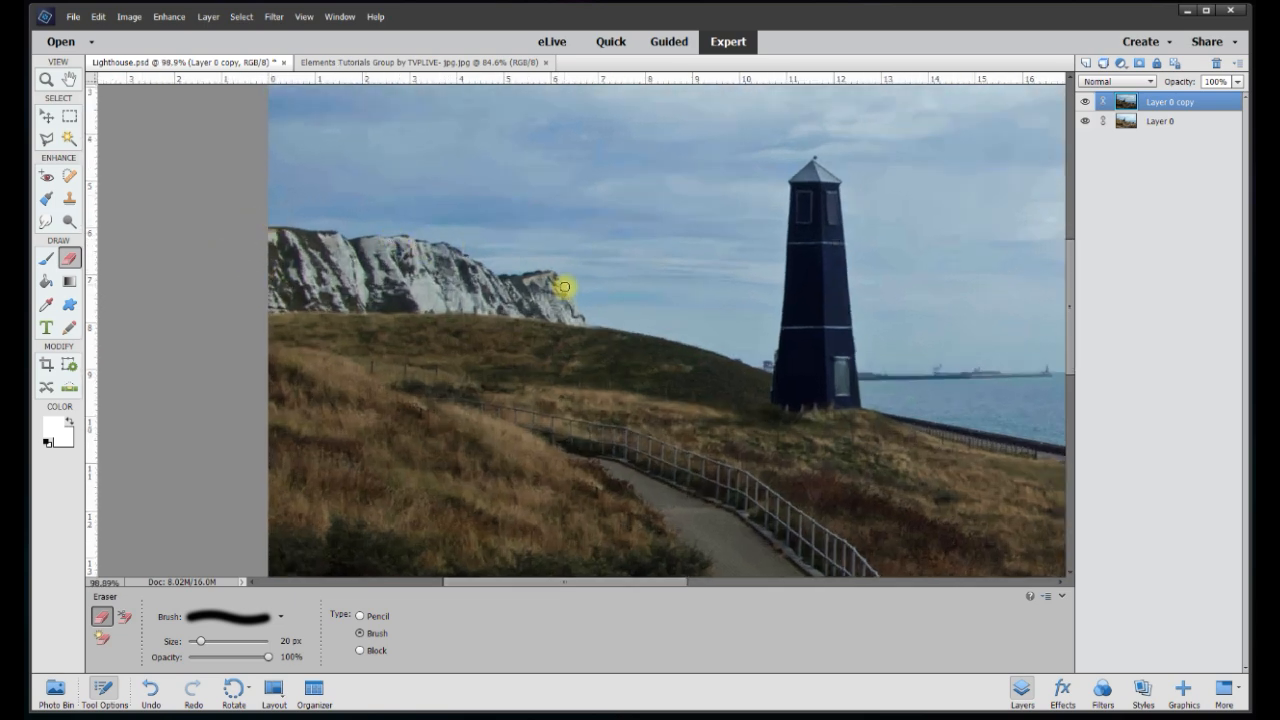
{"action": "scroll", "coordinate": [267, 232], "scroll_direction": "up", "scroll_amount": 1}
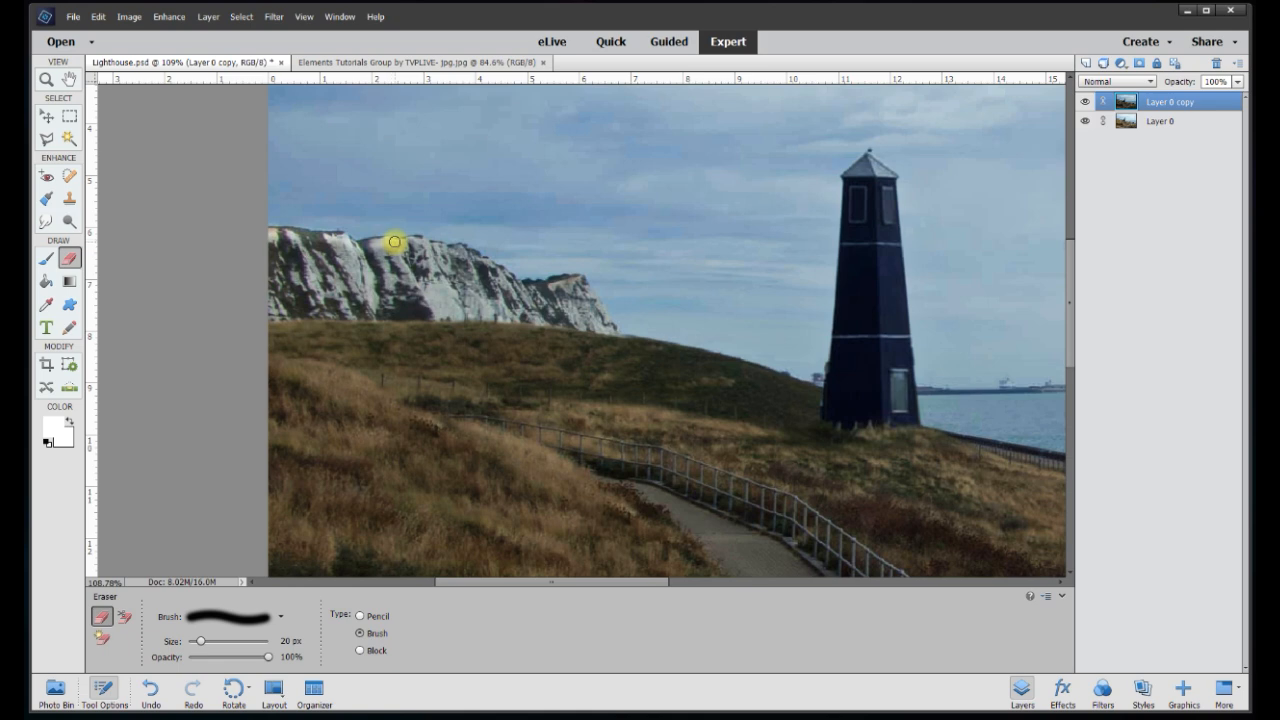
{"action": "left_click_drag", "start_coordinate": [422, 243], "coordinate": [812, 392]}
{"action": "left_click_drag", "start_coordinate": [665, 582], "coordinate": [773, 583]}
{"action": "left_click_drag", "start_coordinate": [386, 400], "coordinate": [498, 430]}
{"action": "mouse_move", "coordinate": [726, 583]}
{"action": "left_mouse_down"}
{"action": "mouse_move", "coordinate": [802, 586]}
{"action": "mouse_move", "coordinate": [791, 586]}
{"action": "left_mouse_up"}
{"action": "left_click_drag", "start_coordinate": [1070, 305], "coordinate": [1070, 338]}
{"action": "left_click_drag", "start_coordinate": [400, 344], "coordinate": [1050, 462]}
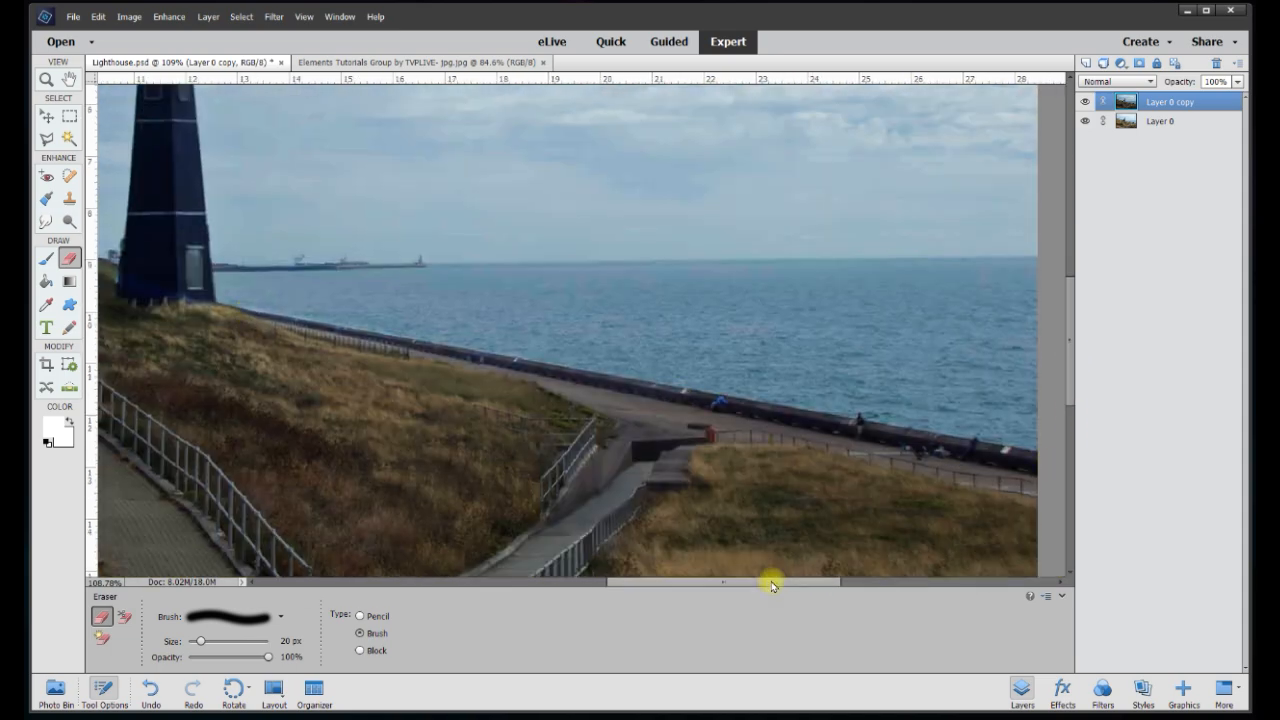
{"action": "left_click_drag", "start_coordinate": [780, 580], "coordinate": [688, 582]}
{"action": "scroll", "coordinate": [590, 320], "scroll_direction": "up", "scroll_amount": 4}
{"action": "left_click_drag", "start_coordinate": [1070, 310], "coordinate": [1070, 290]}
{"action": "mouse_move", "coordinate": [468, 460]}
{"action": "left_mouse_down"}
{"action": "mouse_move", "coordinate": [499, 177]}
{"action": "mouse_move", "coordinate": [591, 539]}
{"action": "left_mouse_up"}
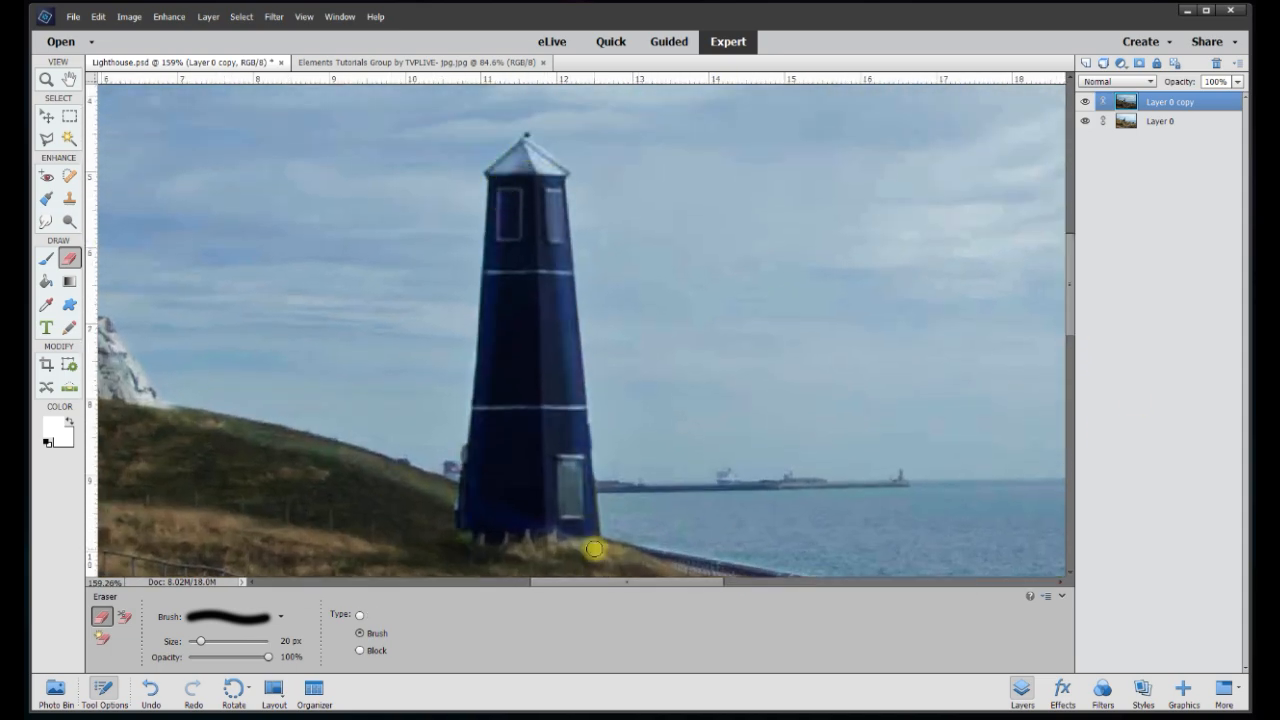
{"action": "left_click", "coordinate": [1086, 122]}
{"action": "scroll", "coordinate": [609, 300], "scroll_direction": "down", "scroll_amount": 10}
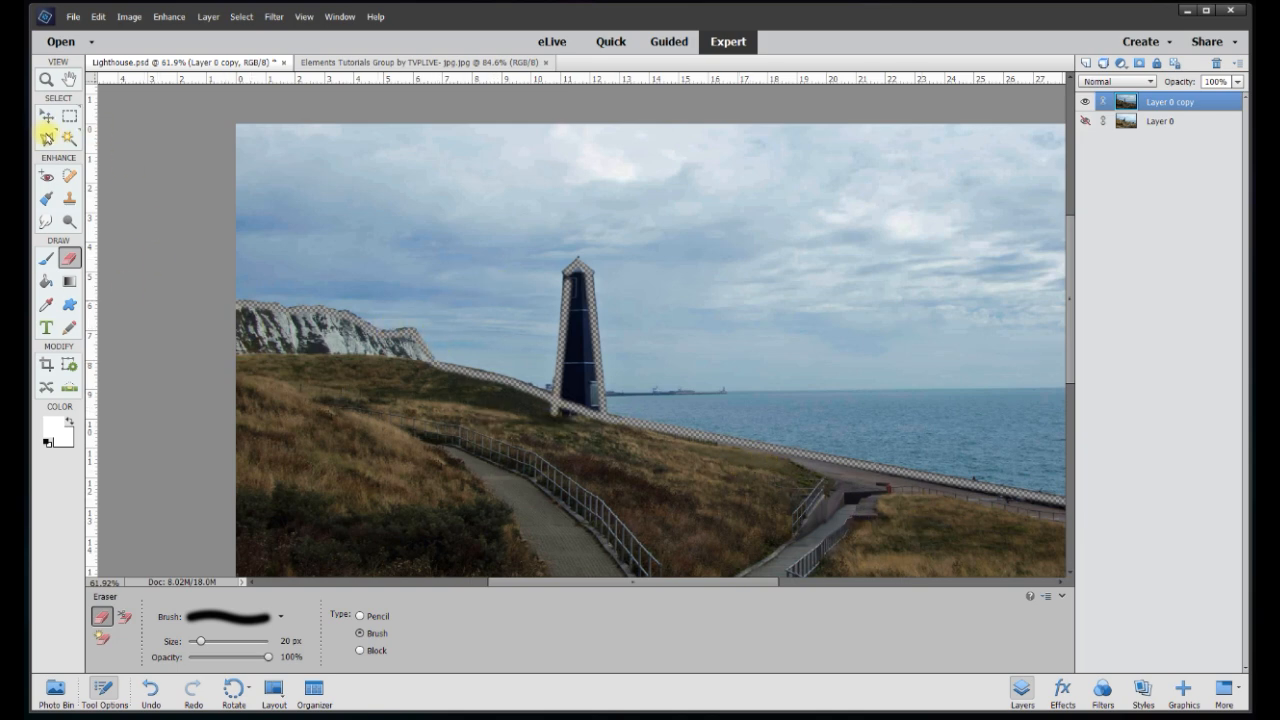
Outline the ground below the cliff and lighthouse line with the Polygonal Lasso
{"action": "left_click", "coordinate": [46, 140]}
{"action": "scroll", "coordinate": [320, 369], "scroll_direction": "up", "scroll_amount": 4}
{"action": "scroll", "coordinate": [320, 369], "scroll_direction": "up", "scroll_amount": 2}
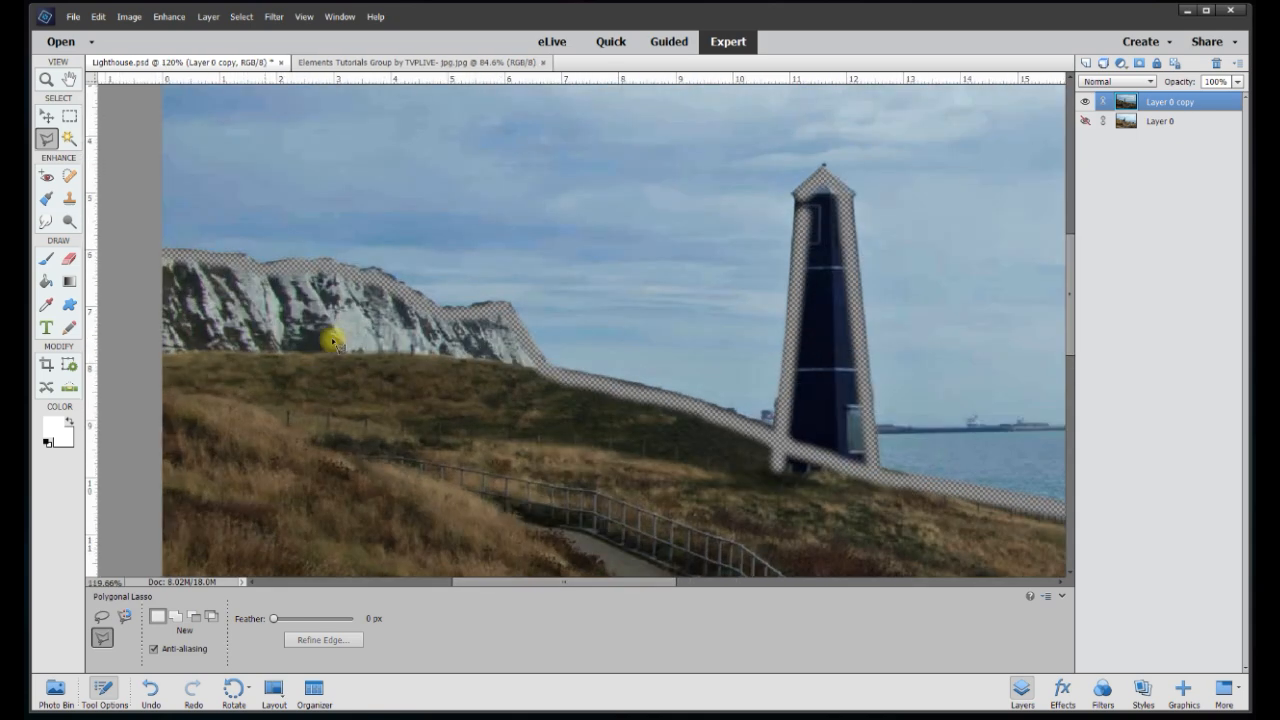
{"action": "left_click", "coordinate": [132, 253]}
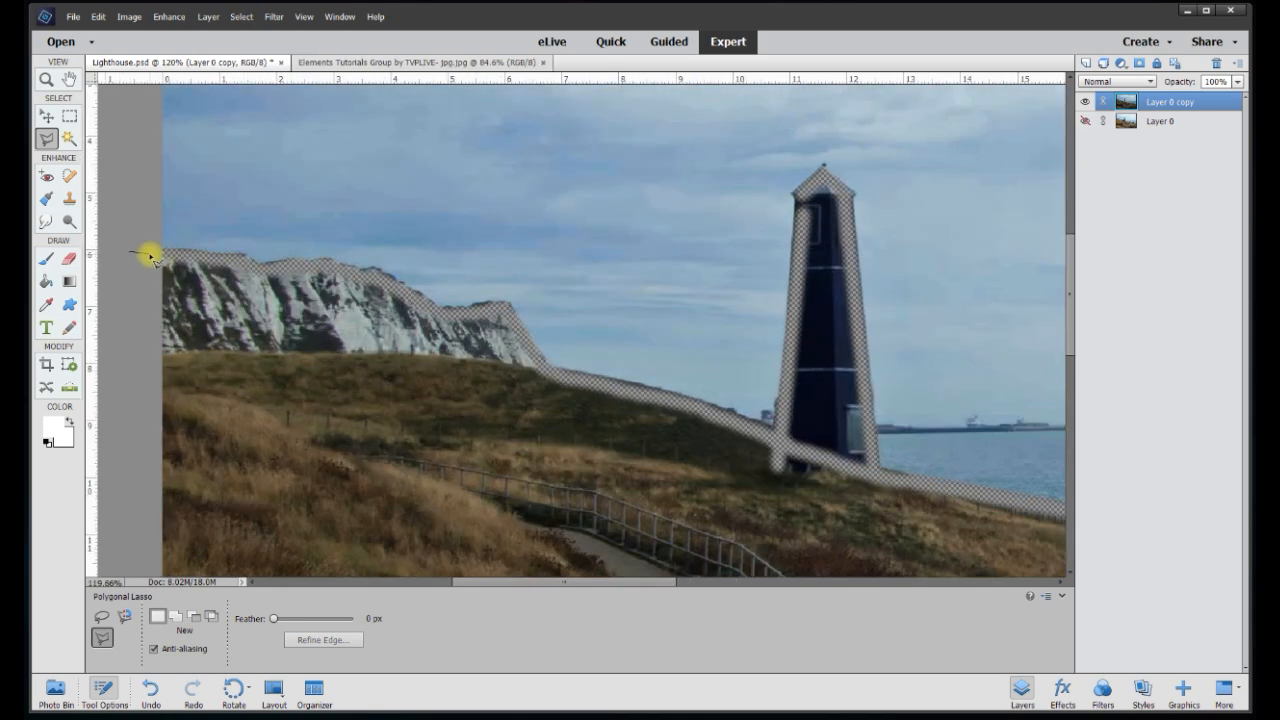
{"action": "left_click", "coordinate": [219, 265]}
{"action": "left_click", "coordinate": [446, 326]}
{"action": "left_click", "coordinate": [674, 411]}
{"action": "left_click", "coordinate": [806, 214]}
{"action": "left_click", "coordinate": [865, 473]}
{"action": "left_click", "coordinate": [935, 450]}
{"action": "left_click", "coordinate": [932, 500]}
{"action": "left_click", "coordinate": [318, 490]}
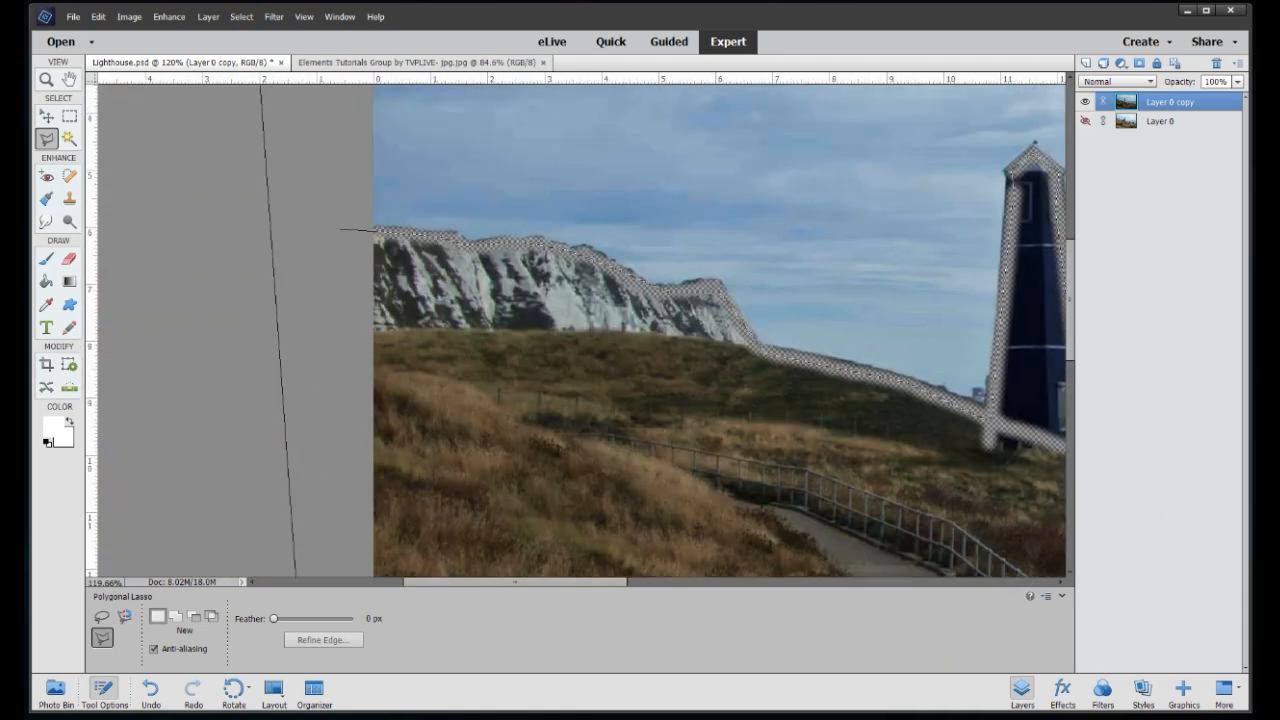
{"action": "double_click", "coordinate": [315, 518]}
{"action": "scroll", "coordinate": [430, 457], "scroll_direction": "down", "scroll_amount": 6}
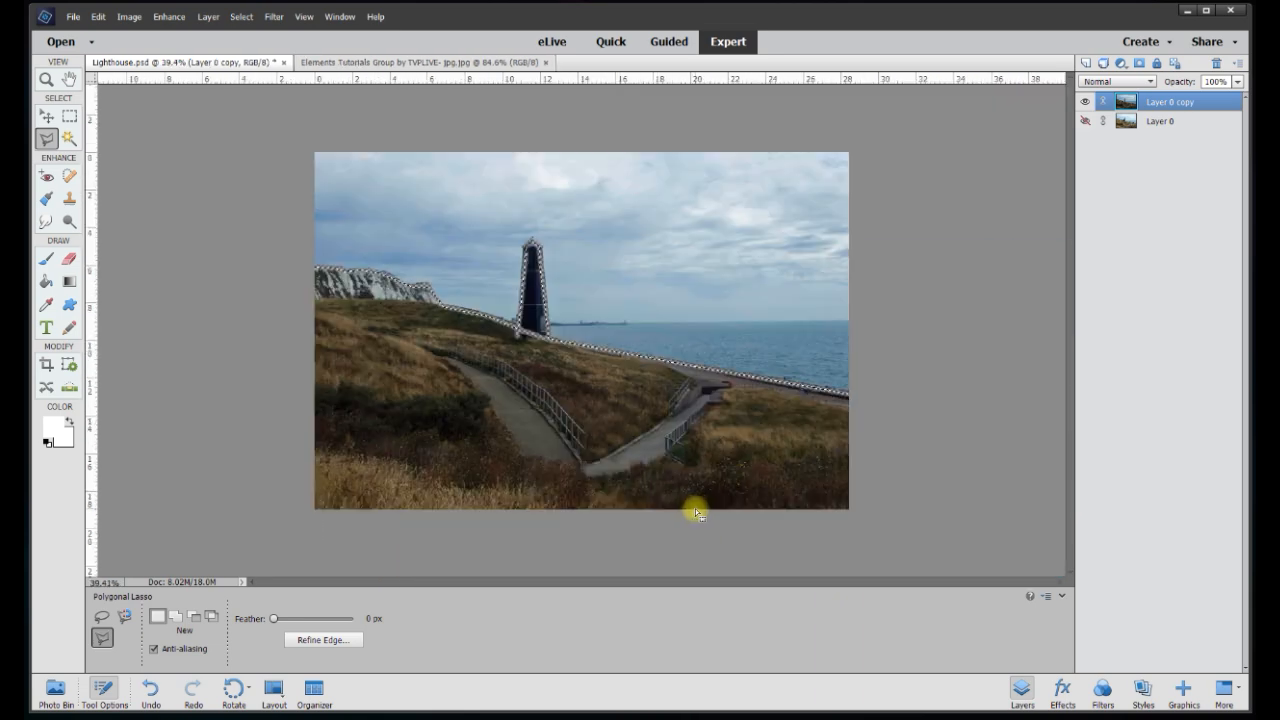
Delete the selected ground from Layer 0 copy, deselect, and show Layer 0 again
{"action": "key", "text": "Delete"}
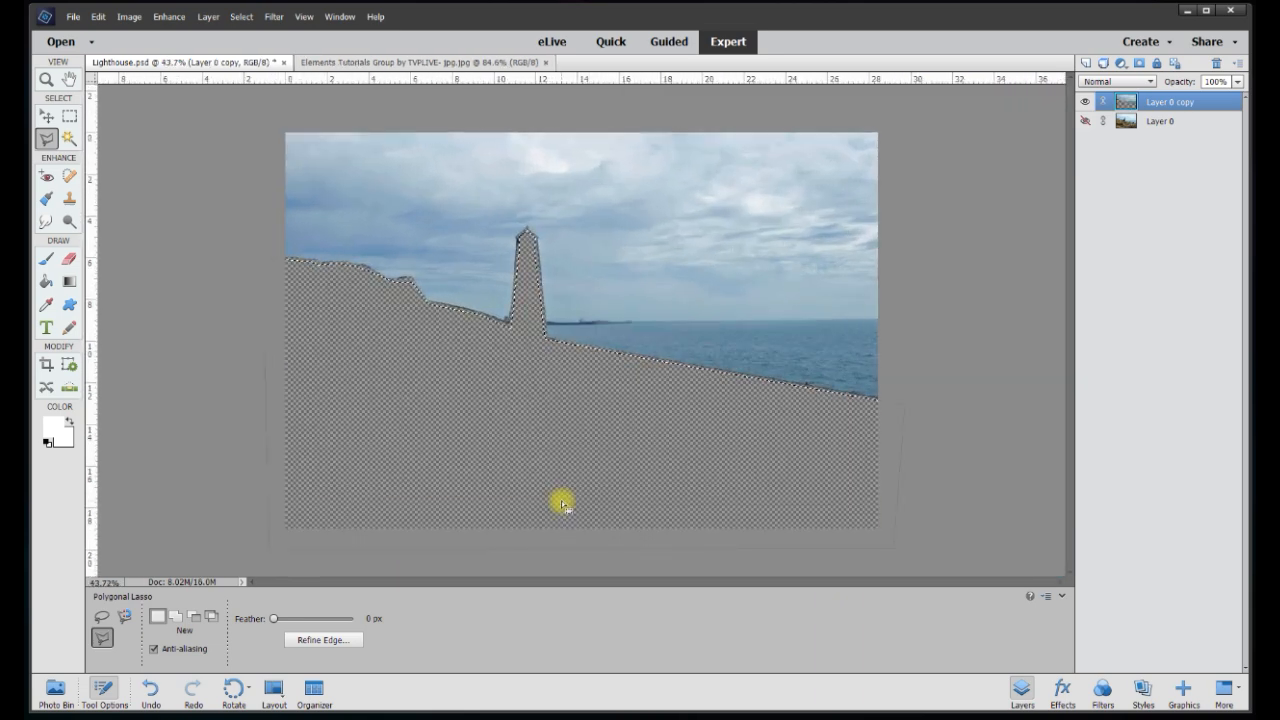
{"action": "key", "text": "ctrl+d"}
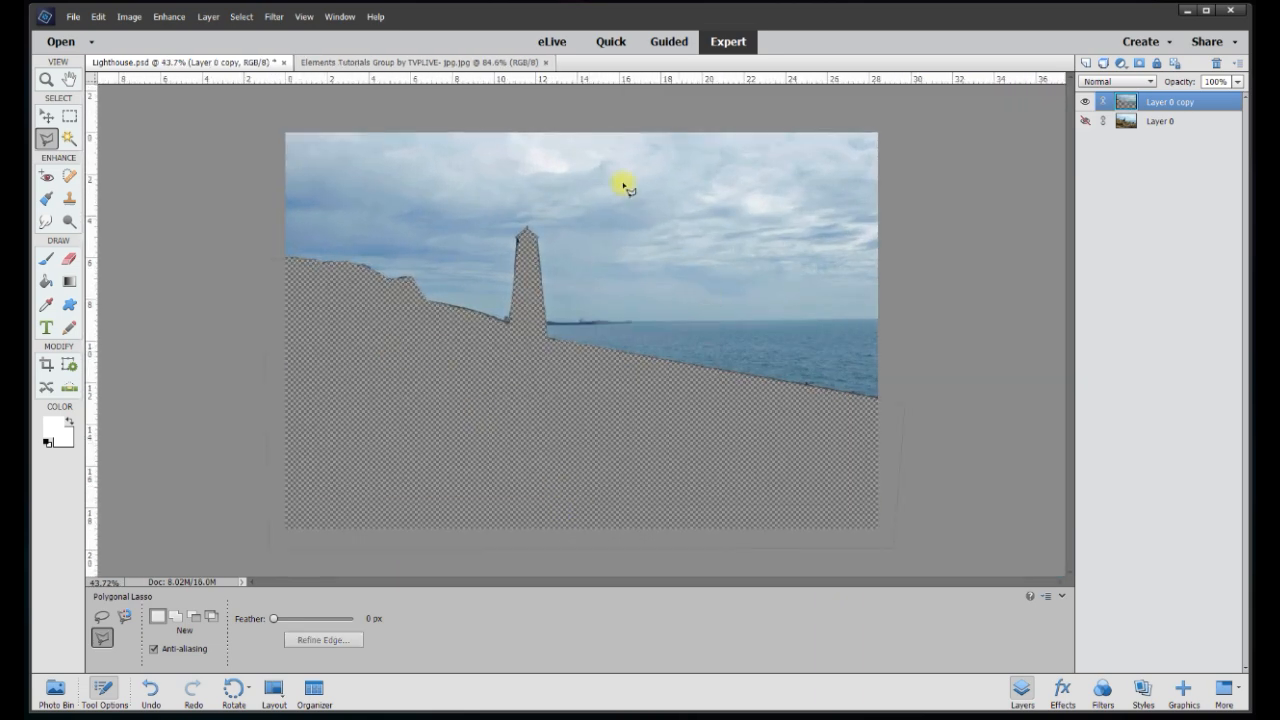
{"action": "left_click", "coordinate": [1085, 121]}
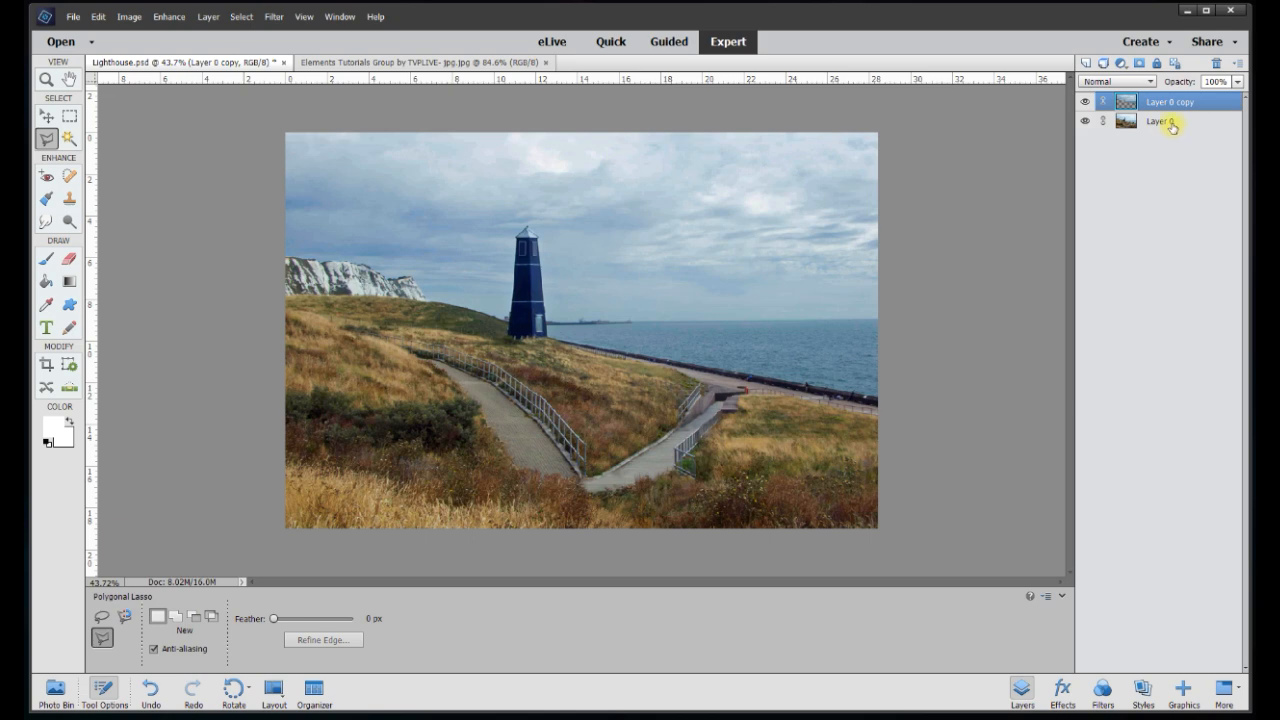
{"action": "scroll", "coordinate": [563, 266], "scroll_direction": "up", "scroll_amount": 1}
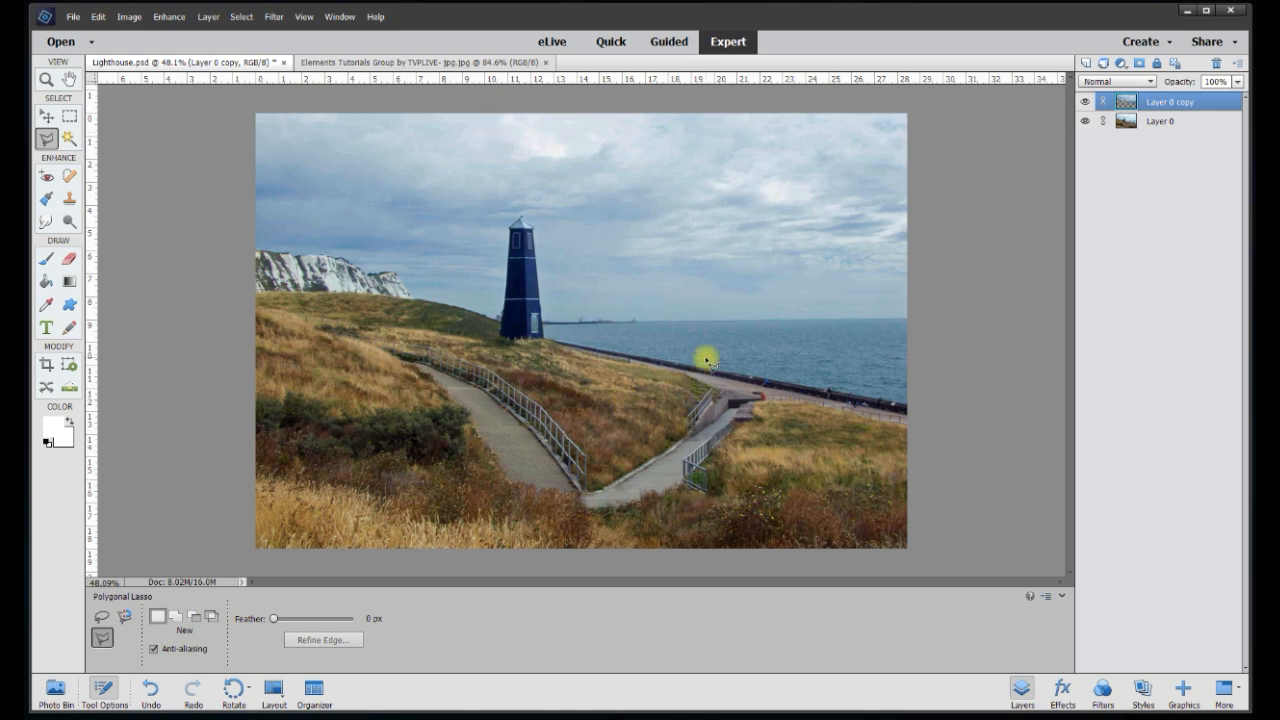
Compare both layers' visibility, then merge Layer 0 copy down into Layer 0
{"action": "left_click", "coordinate": [1086, 104]}
{"action": "left_click", "coordinate": [1086, 104]}
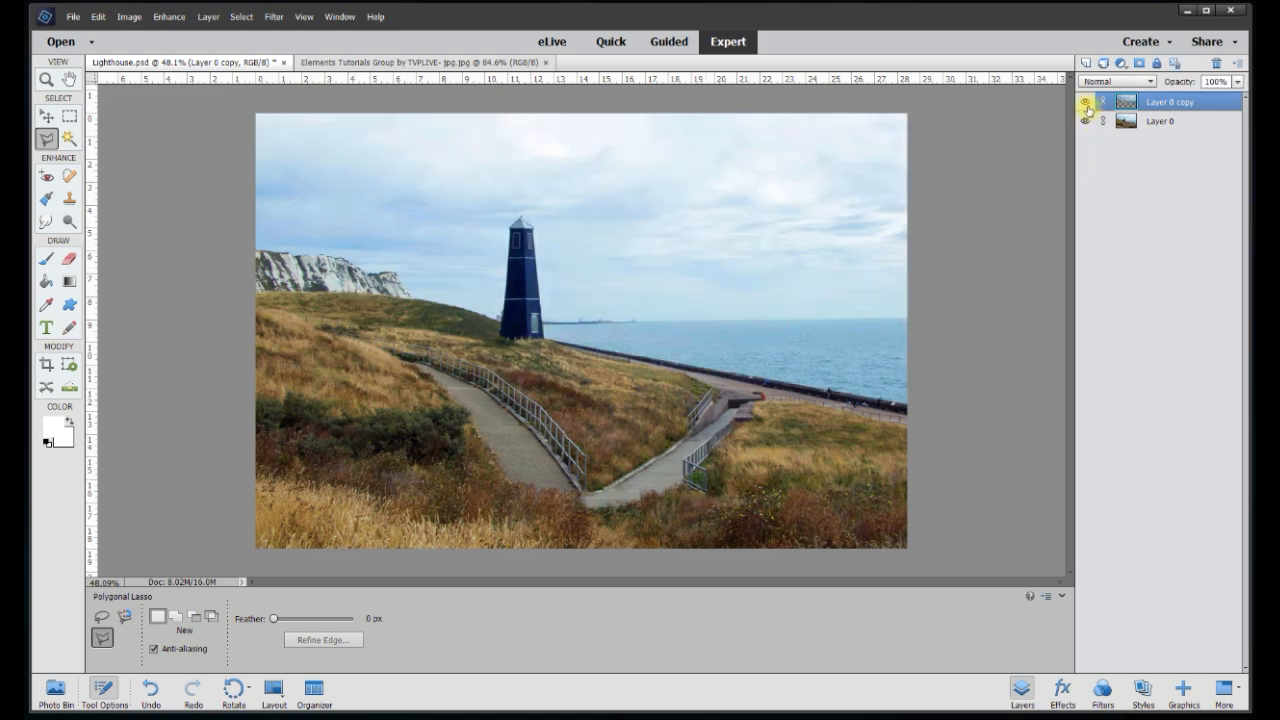
{"action": "left_click", "coordinate": [1086, 121]}
{"action": "left_click", "coordinate": [1086, 121]}
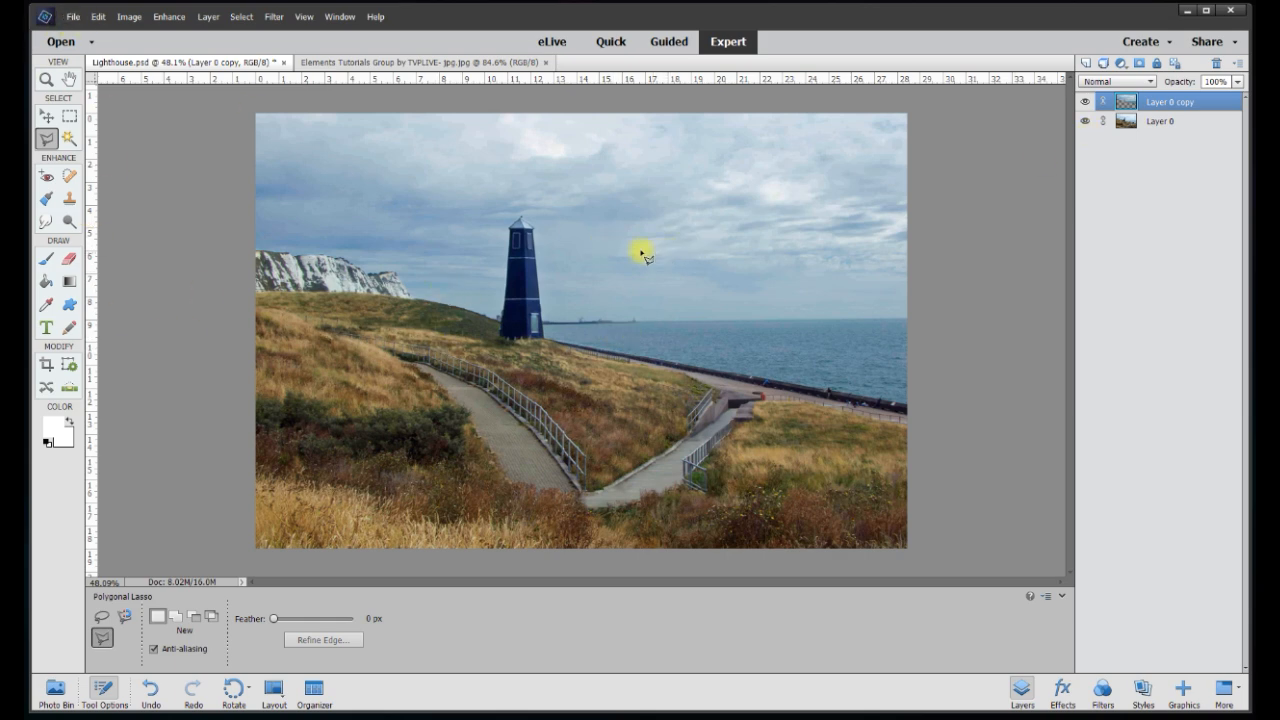
{"action": "right_click", "coordinate": [1161, 109]}
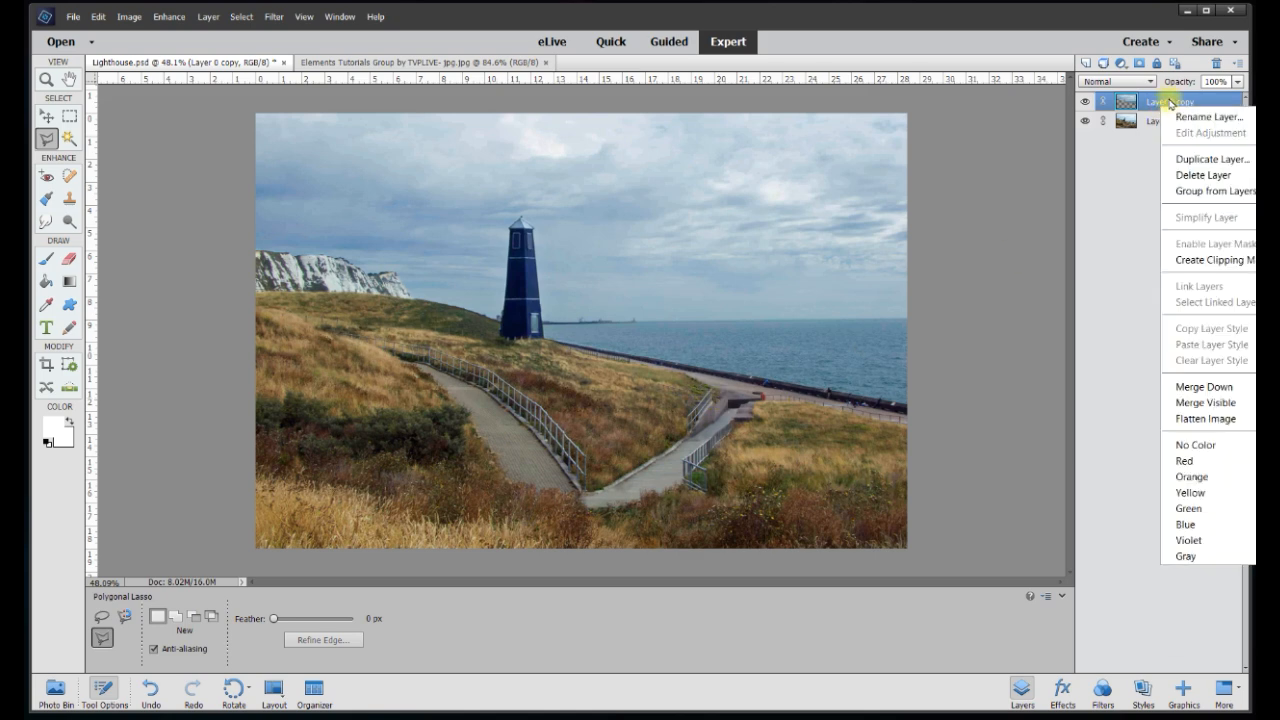
{"action": "left_click", "coordinate": [1203, 387]}
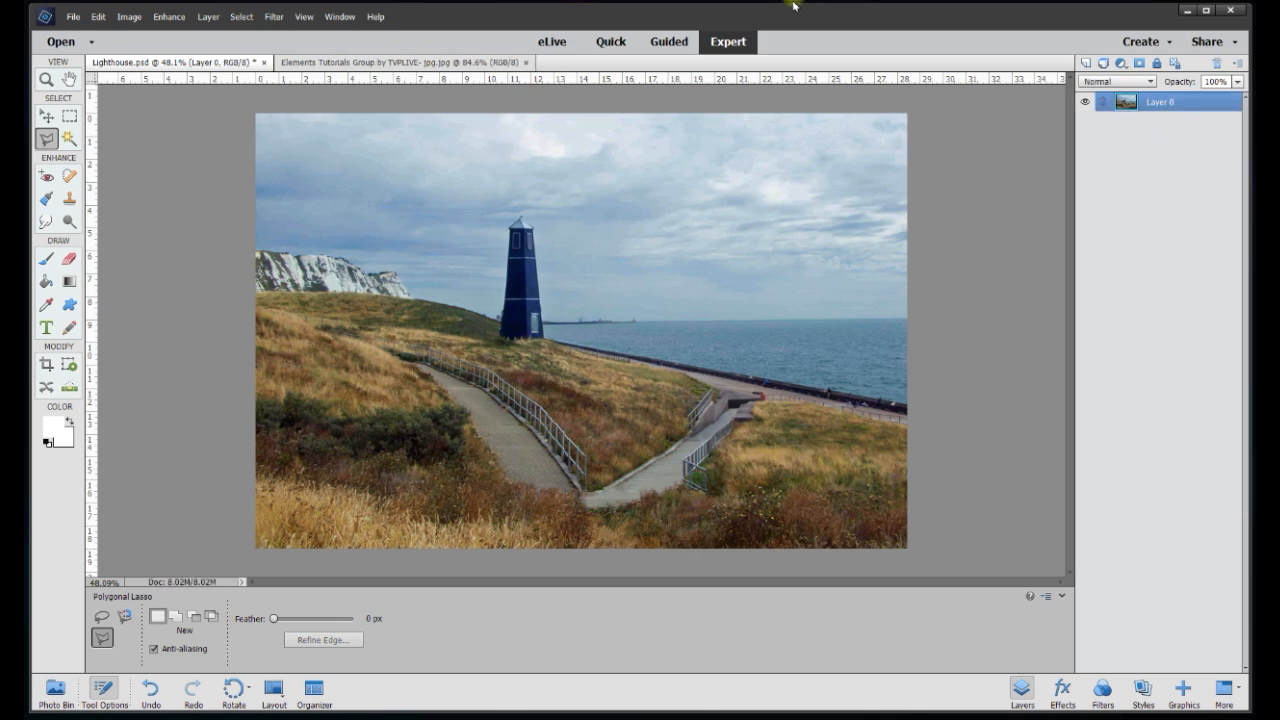
Draw a rule-of-thirds crop box over the whole lighthouse photo without applying it
{"action": "left_click", "coordinate": [45, 118]}
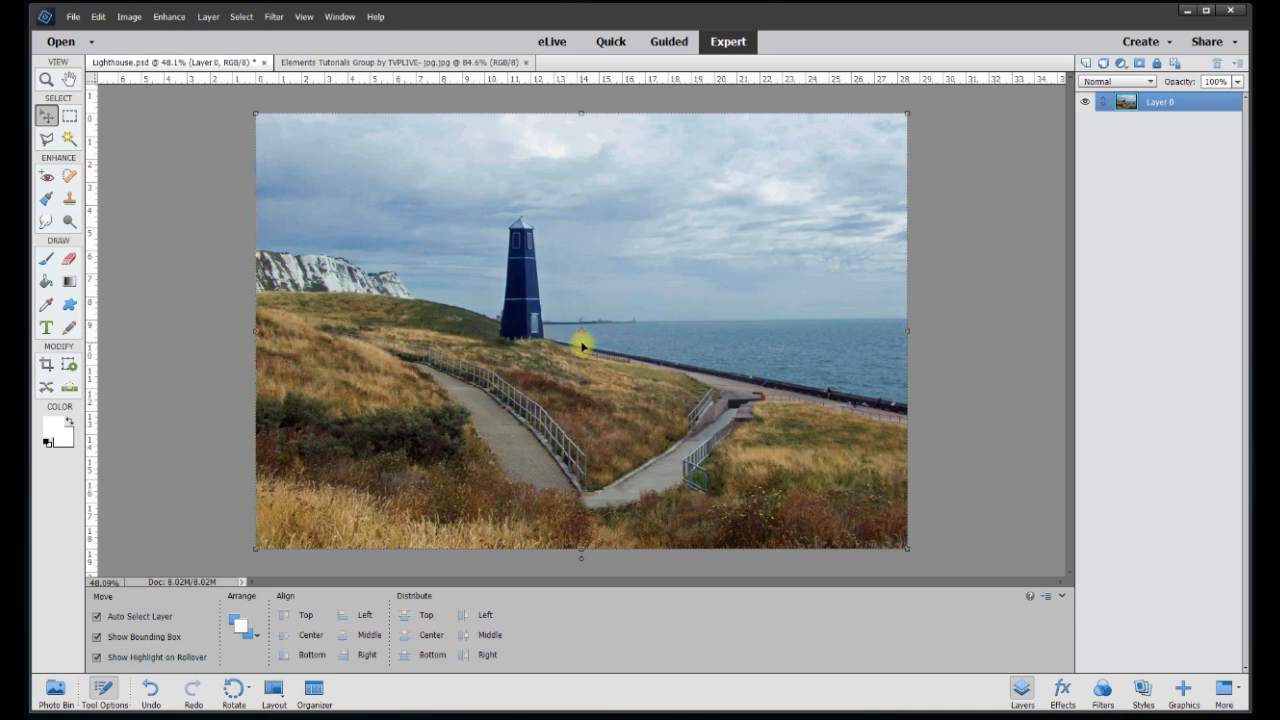
{"action": "left_click", "coordinate": [224, 172]}
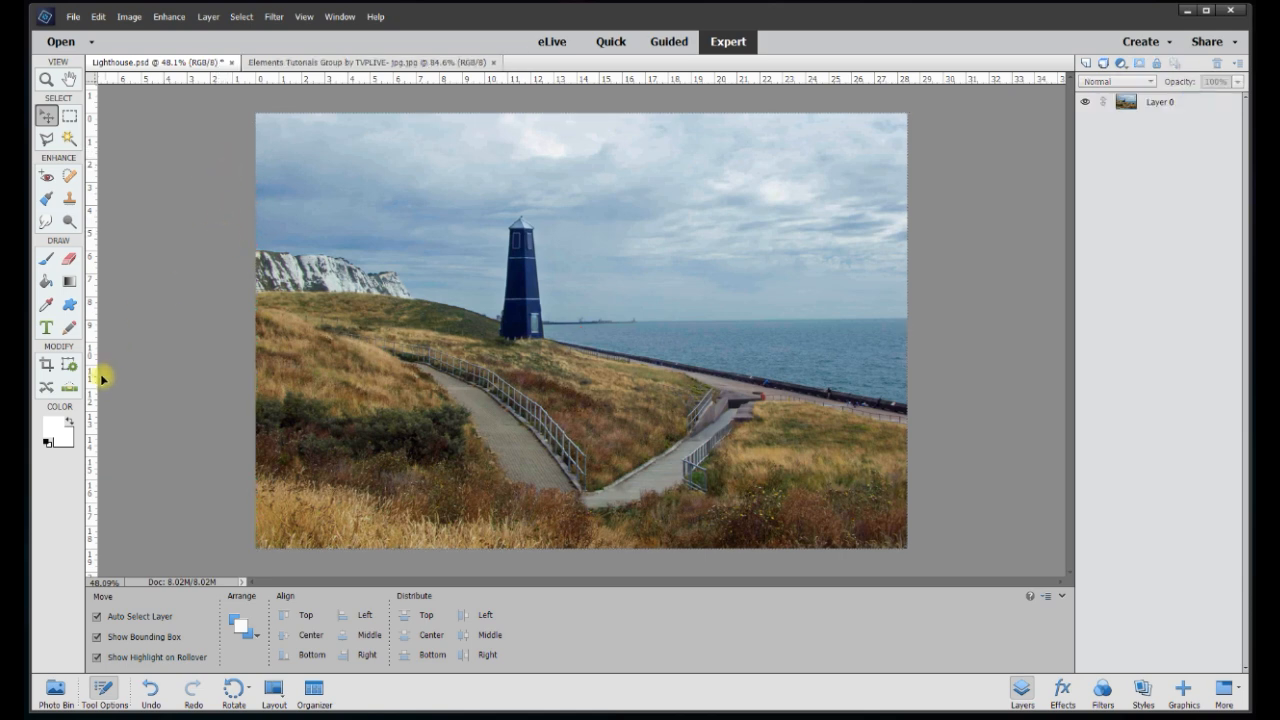
{"action": "left_click", "coordinate": [46, 366]}
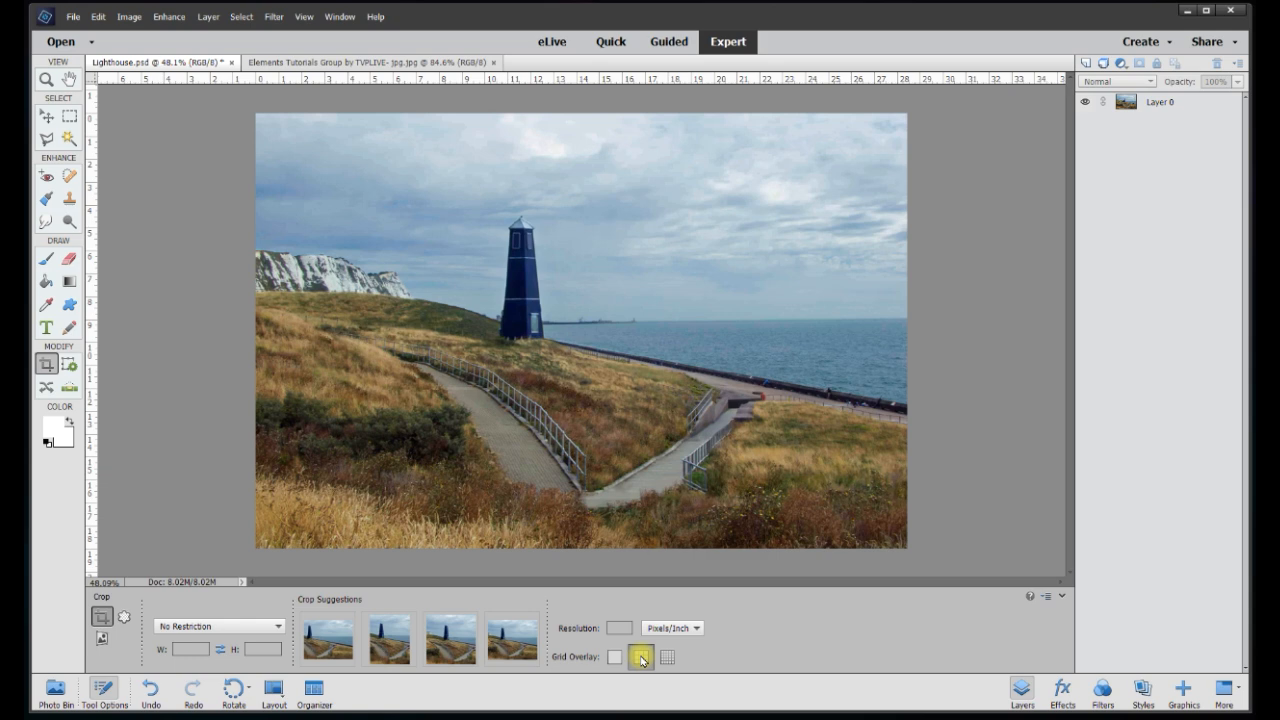
{"action": "left_click_drag", "start_coordinate": [237, 111], "coordinate": [912, 561]}
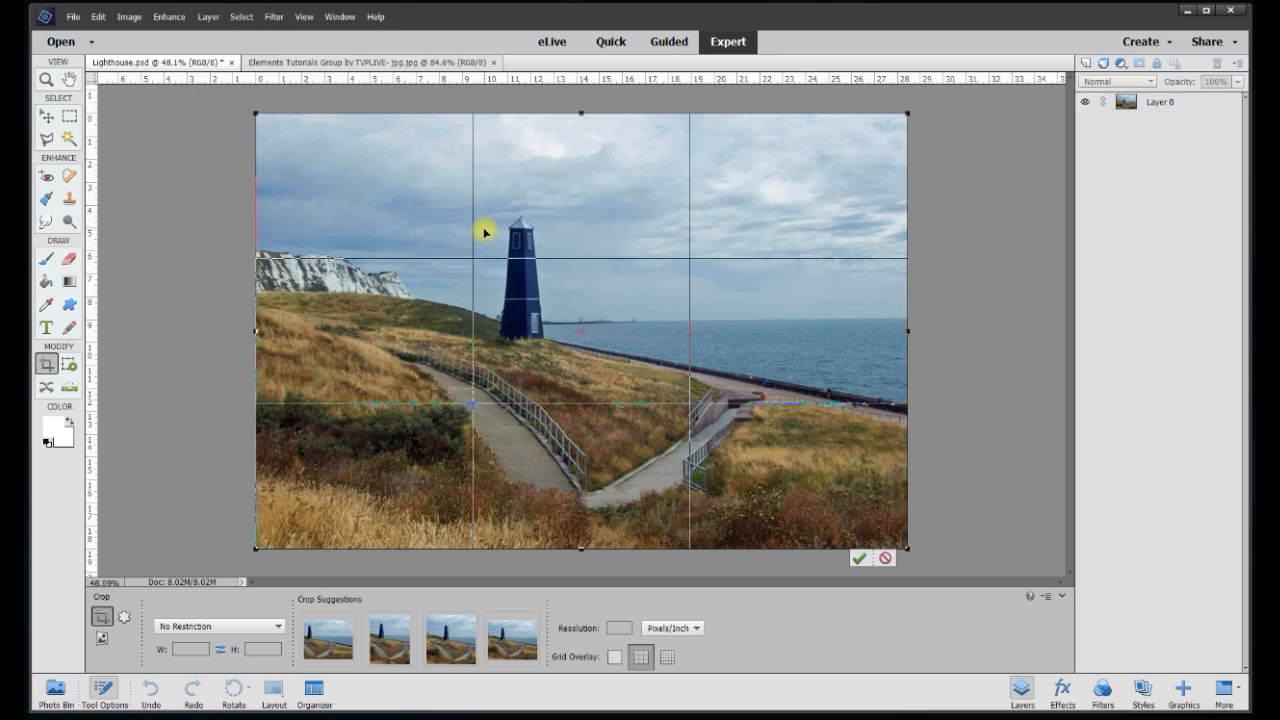
{"action": "scroll", "coordinate": [497, 157], "scroll_direction": "up", "scroll_amount": 4}
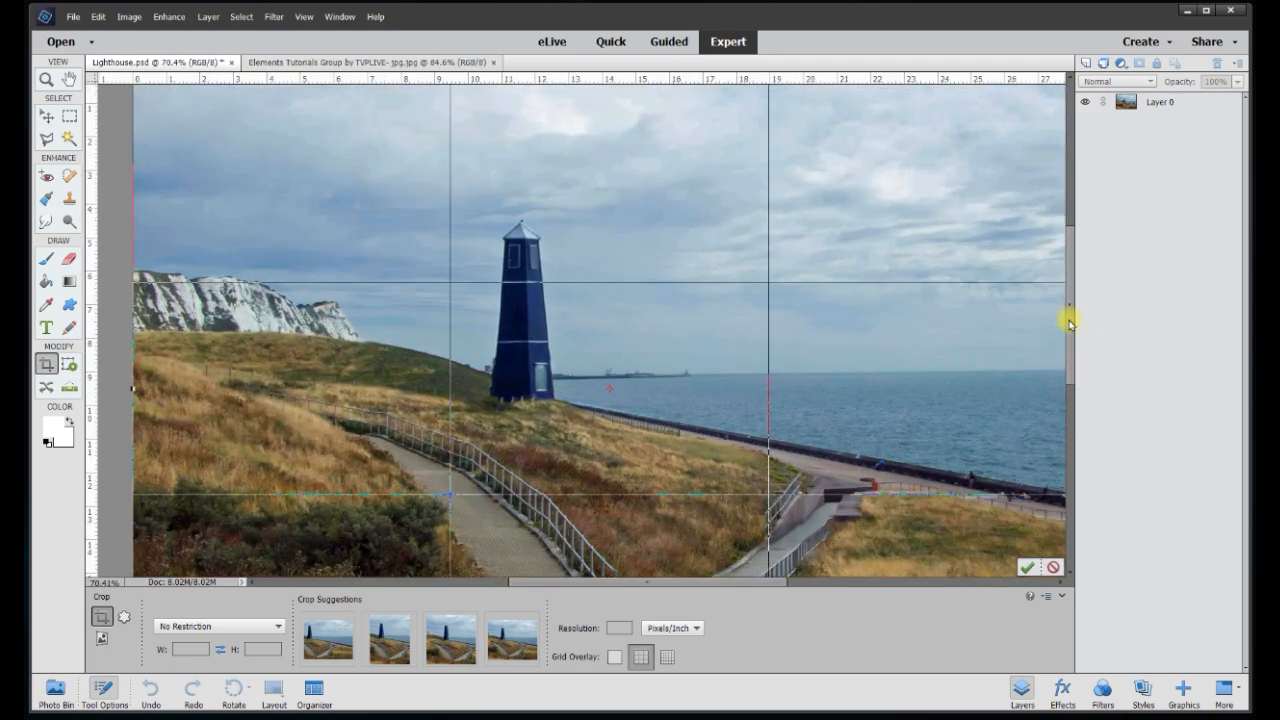
{"action": "left_click_drag", "start_coordinate": [1068, 314], "coordinate": [1071, 277]}
{"action": "scroll", "coordinate": [625, 227], "scroll_direction": "up", "scroll_amount": 1}
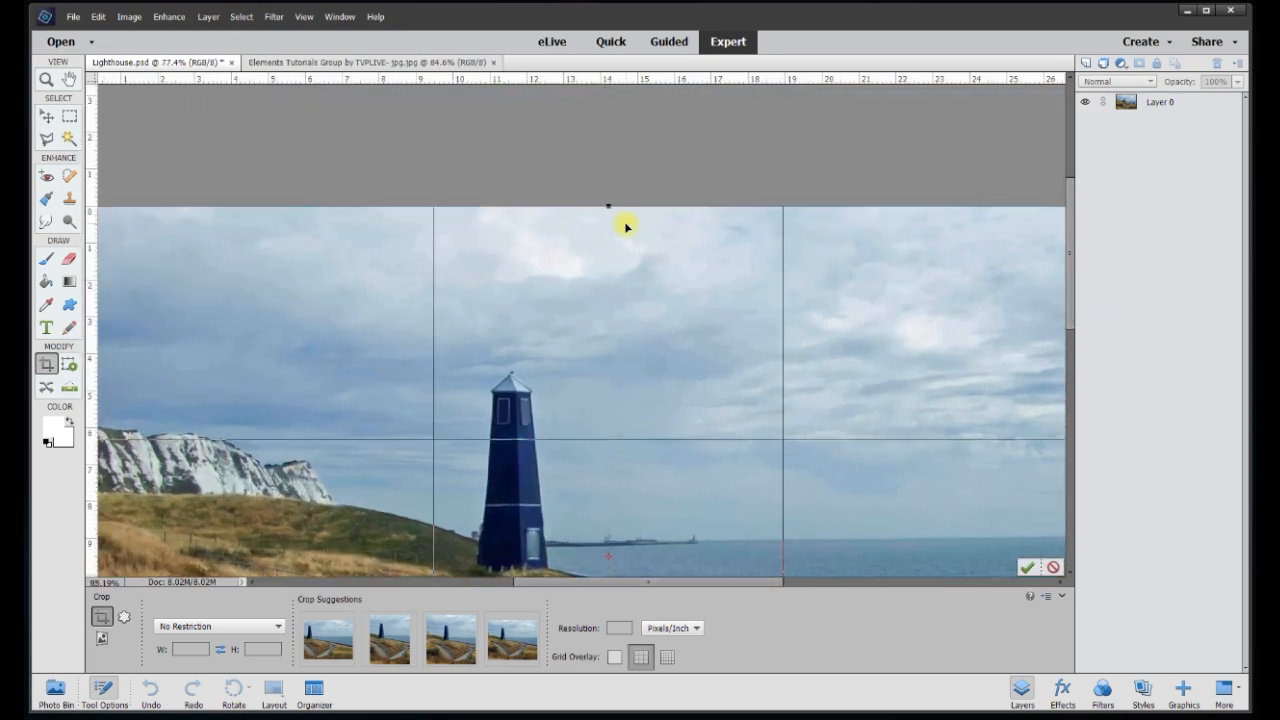
{"action": "scroll", "coordinate": [625, 227], "scroll_direction": "up", "scroll_amount": 3}
{"action": "left_click_drag", "start_coordinate": [1074, 288], "coordinate": [1071, 318]}
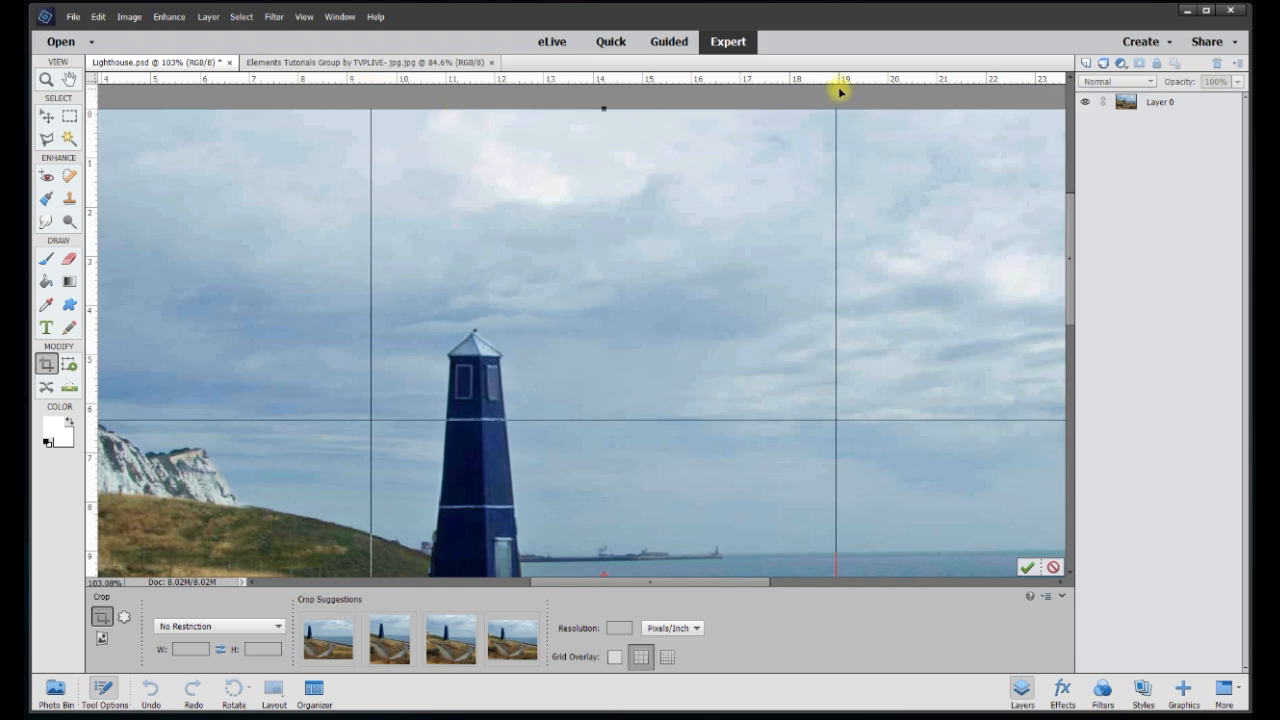
{"action": "scroll", "coordinate": [863, 243], "scroll_direction": "down", "scroll_amount": 2}
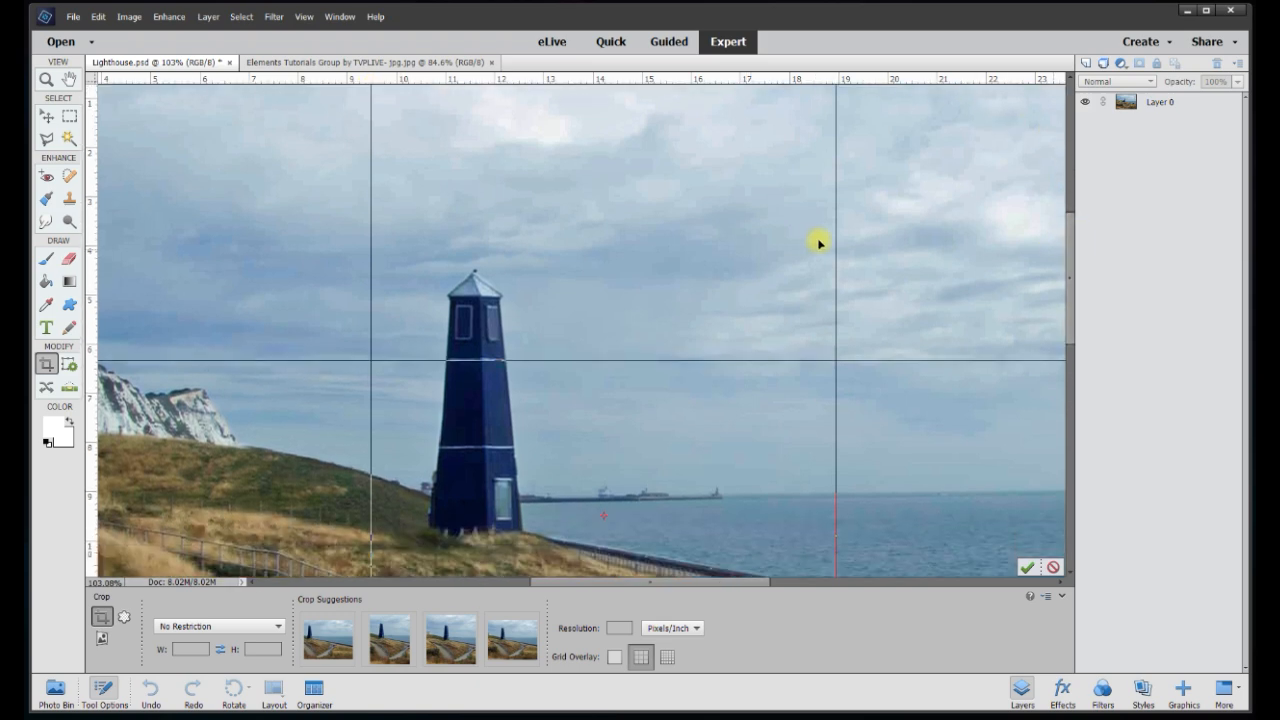
{"action": "scroll", "coordinate": [809, 250], "scroll_direction": "down", "scroll_amount": 6}
{"action": "scroll", "coordinate": [805, 264], "scroll_direction": "down", "scroll_amount": 2}
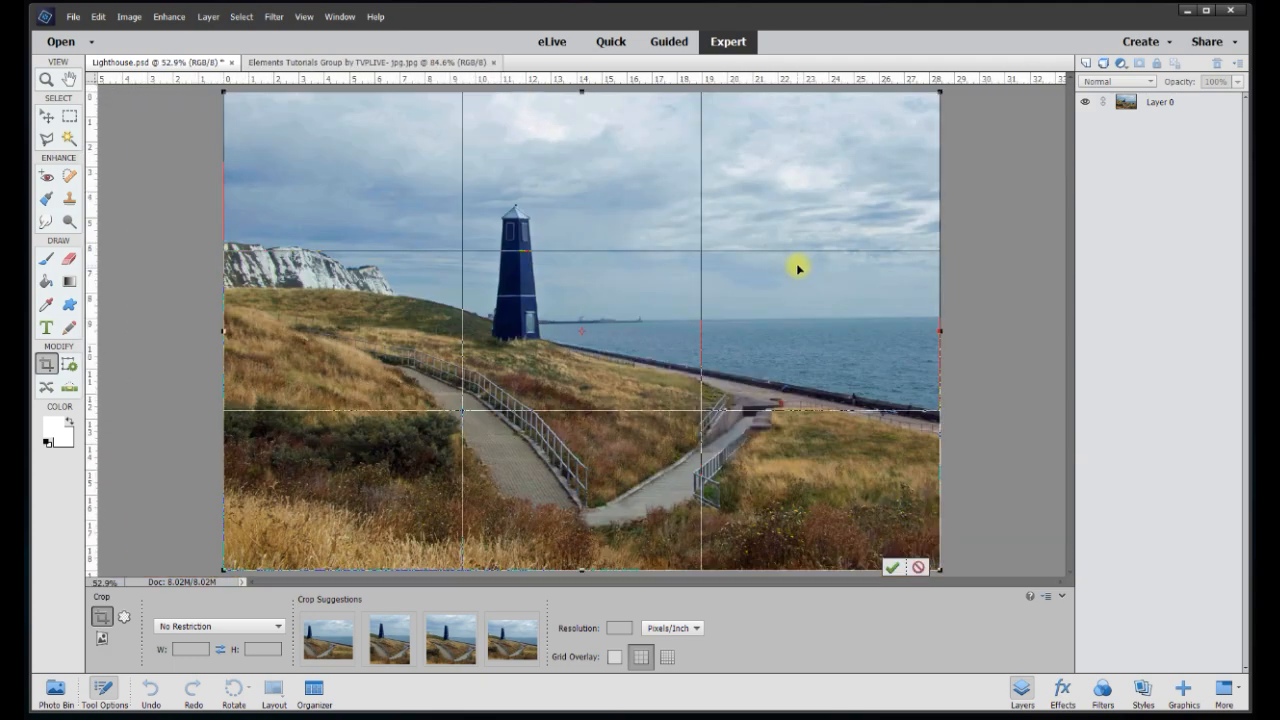
{"action": "left_click", "coordinate": [68, 118]}
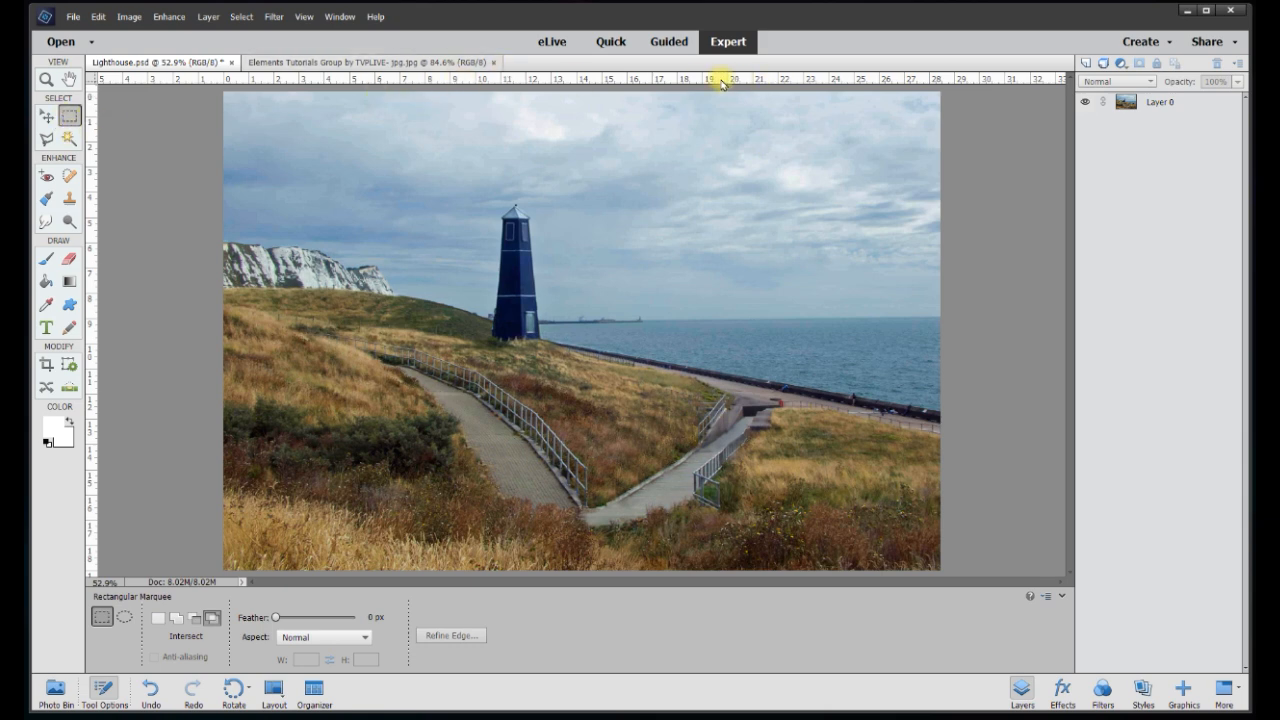
Cut a vertical strip from the photo's left side onto its own layer
{"action": "left_click", "coordinate": [1163, 106]}
{"action": "left_click_drag", "start_coordinate": [213, 90], "coordinate": [465, 573]}
{"action": "right_click", "coordinate": [370, 343]}
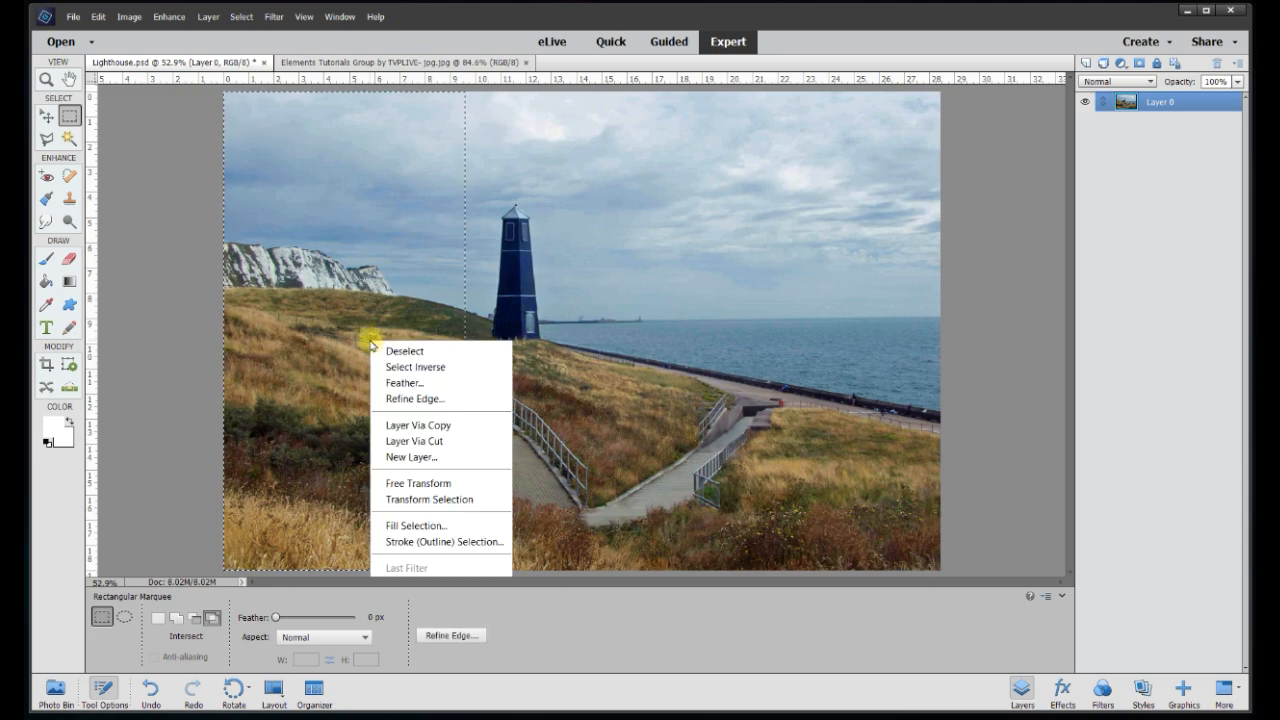
{"action": "left_click", "coordinate": [420, 440]}
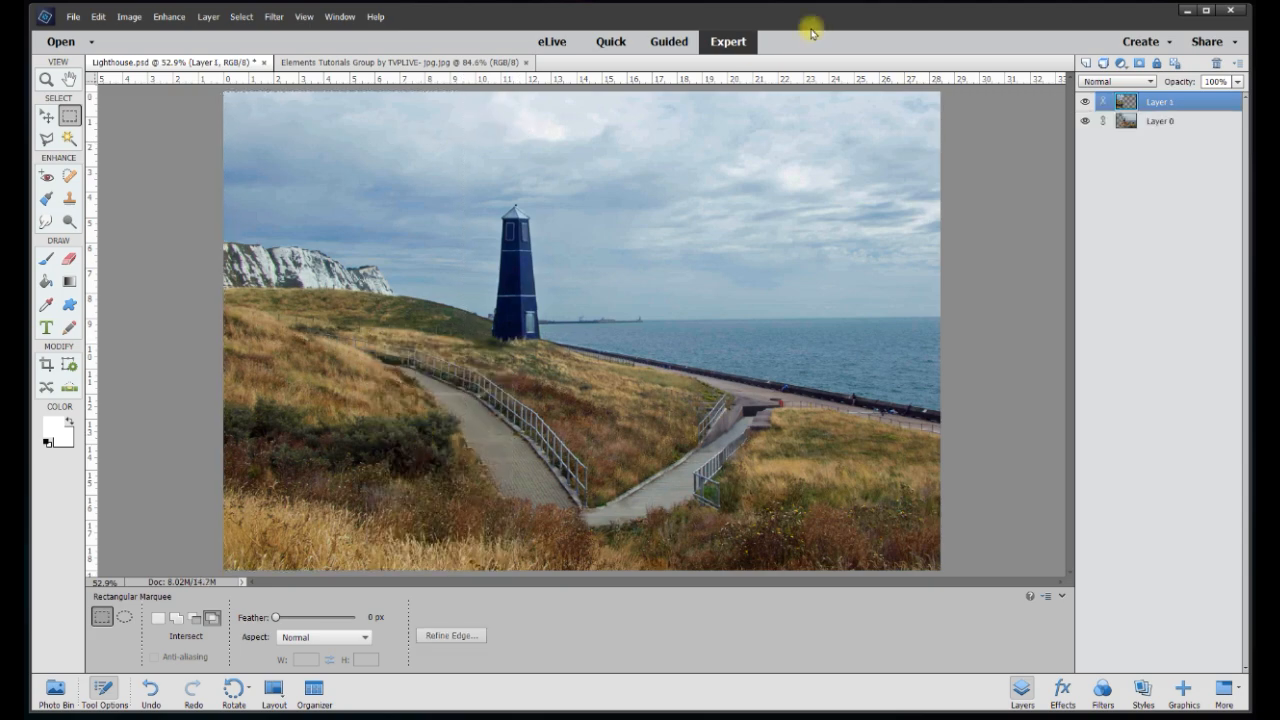
Cut the middle lighthouse strip from Layer 0 onto its own layer
{"action": "left_click", "coordinate": [1162, 124]}
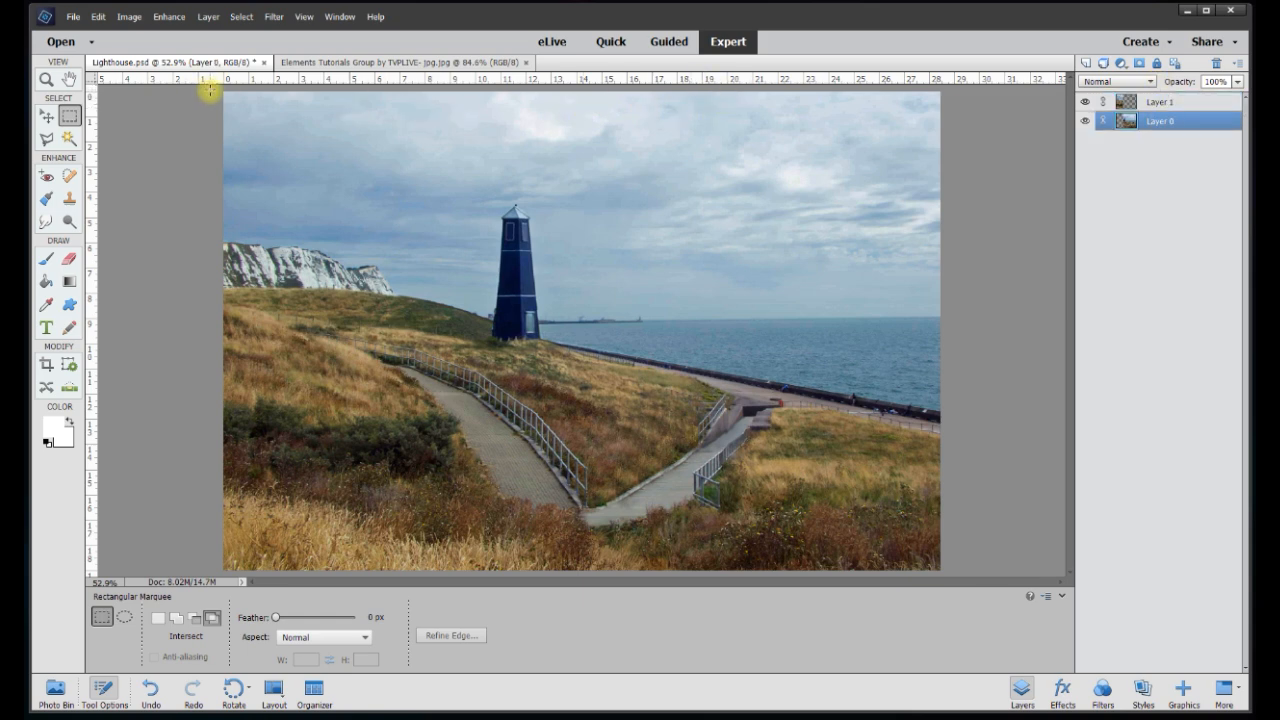
{"action": "left_click_drag", "start_coordinate": [212, 88], "coordinate": [701, 579]}
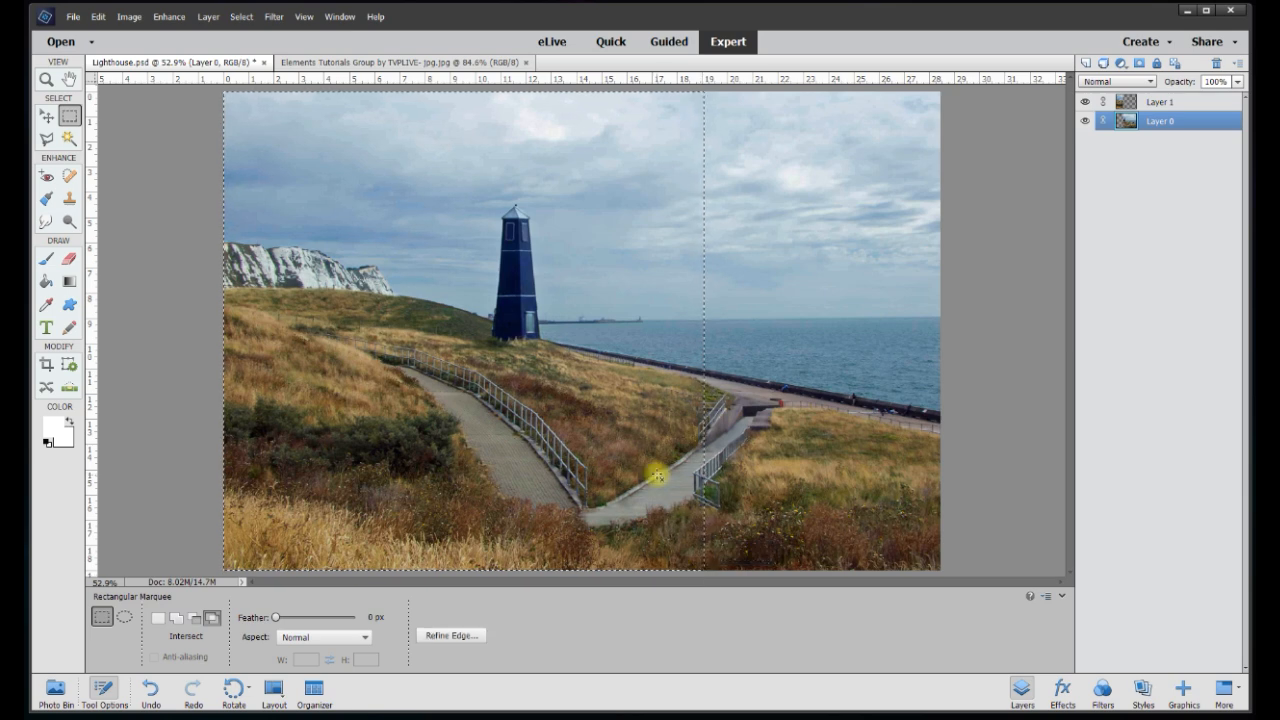
{"action": "right_click", "coordinate": [616, 406]}
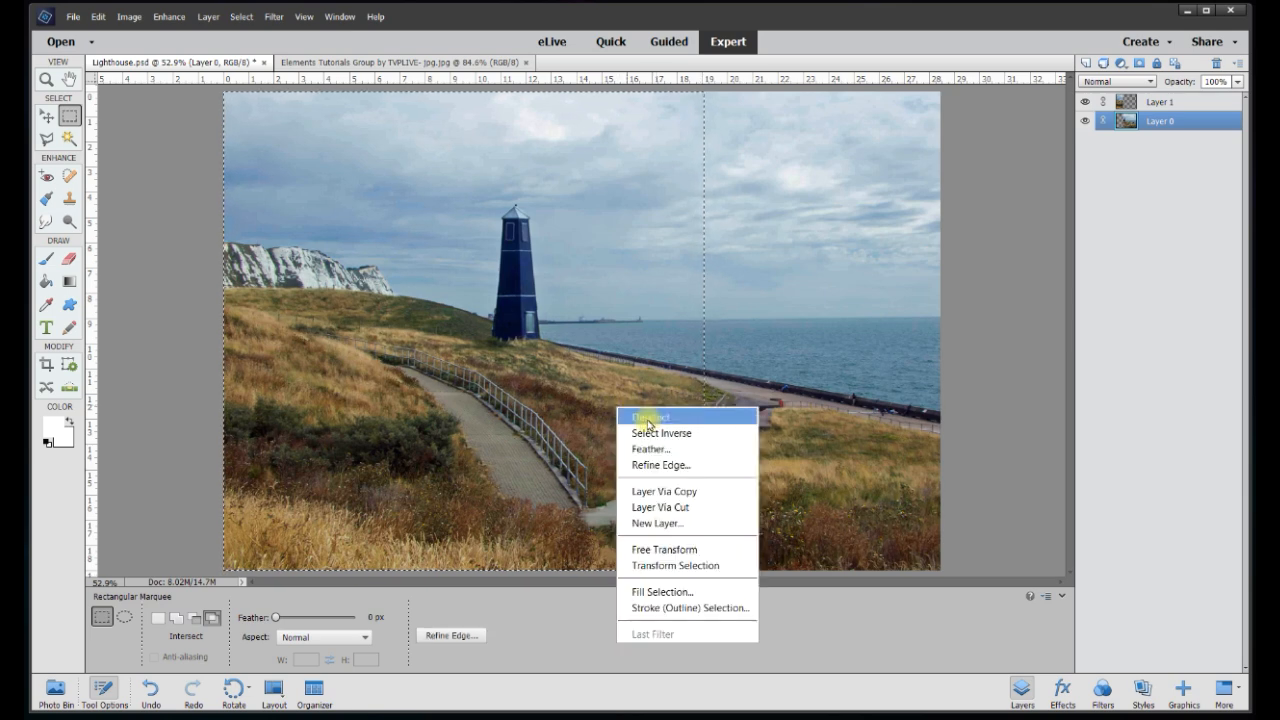
{"action": "left_click", "coordinate": [682, 507]}
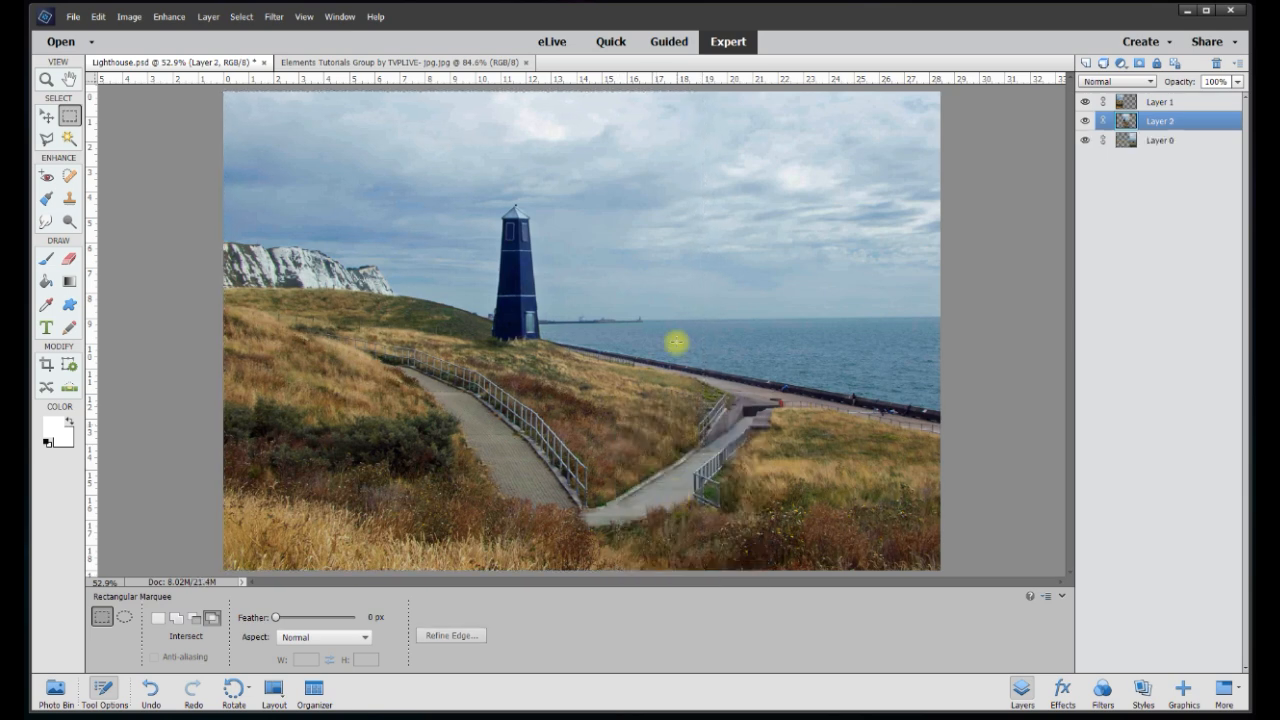
Check each strip layer alone, then make all three strips visible
{"action": "left_click", "coordinate": [1085, 139]}
{"action": "left_click", "coordinate": [1085, 120]}
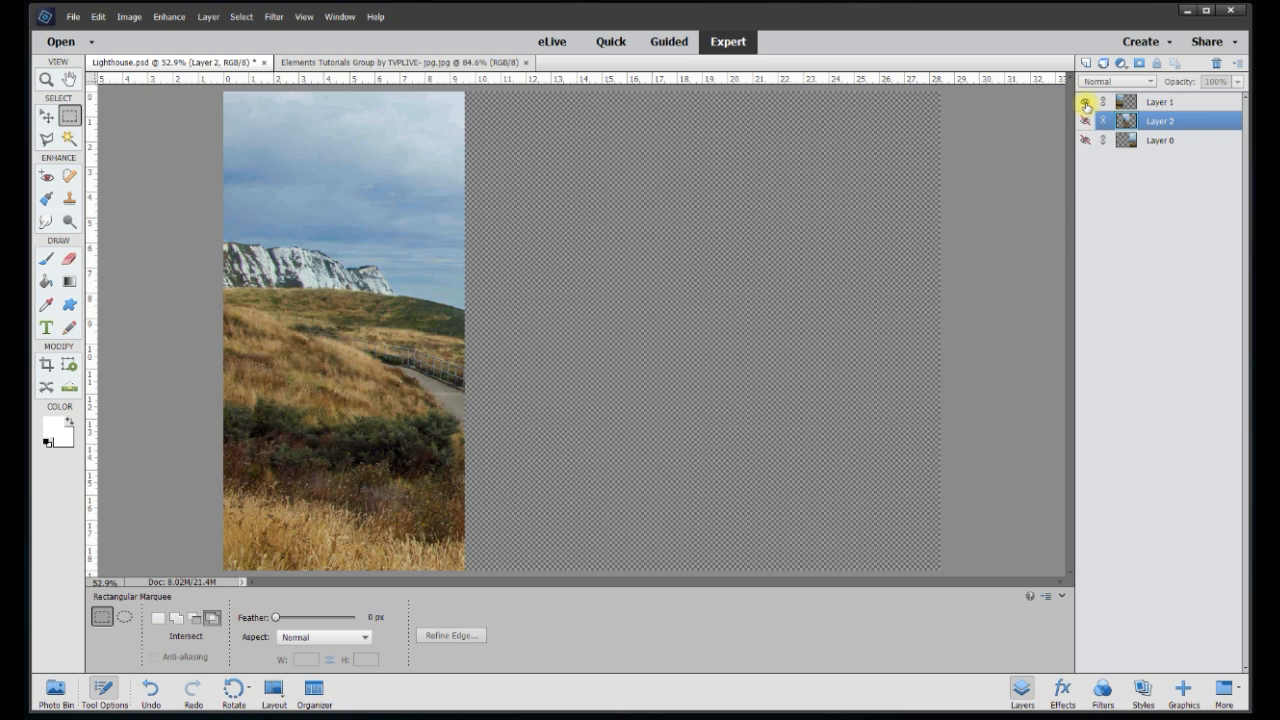
{"action": "left_click", "coordinate": [1085, 102]}
{"action": "left_click", "coordinate": [1085, 121]}
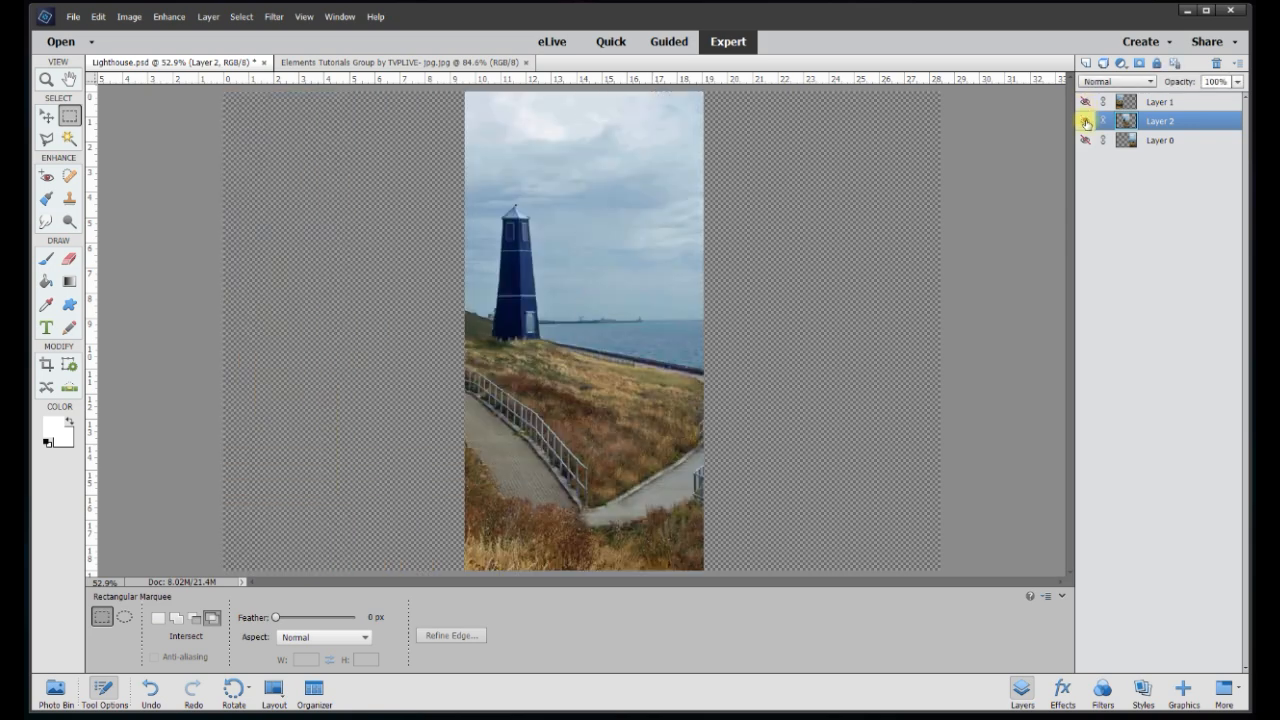
{"action": "left_click", "coordinate": [1085, 121]}
{"action": "left_click", "coordinate": [1085, 140]}
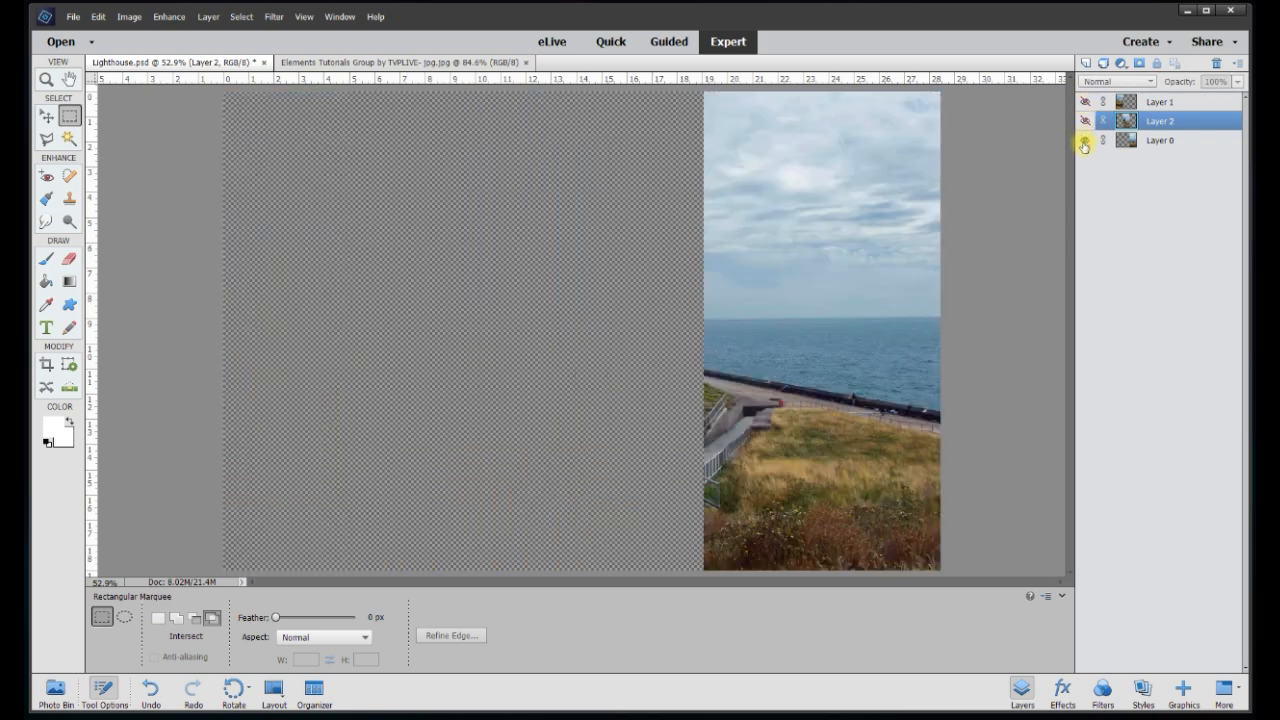
{"action": "left_click", "coordinate": [1085, 121]}
{"action": "left_click", "coordinate": [1085, 102]}
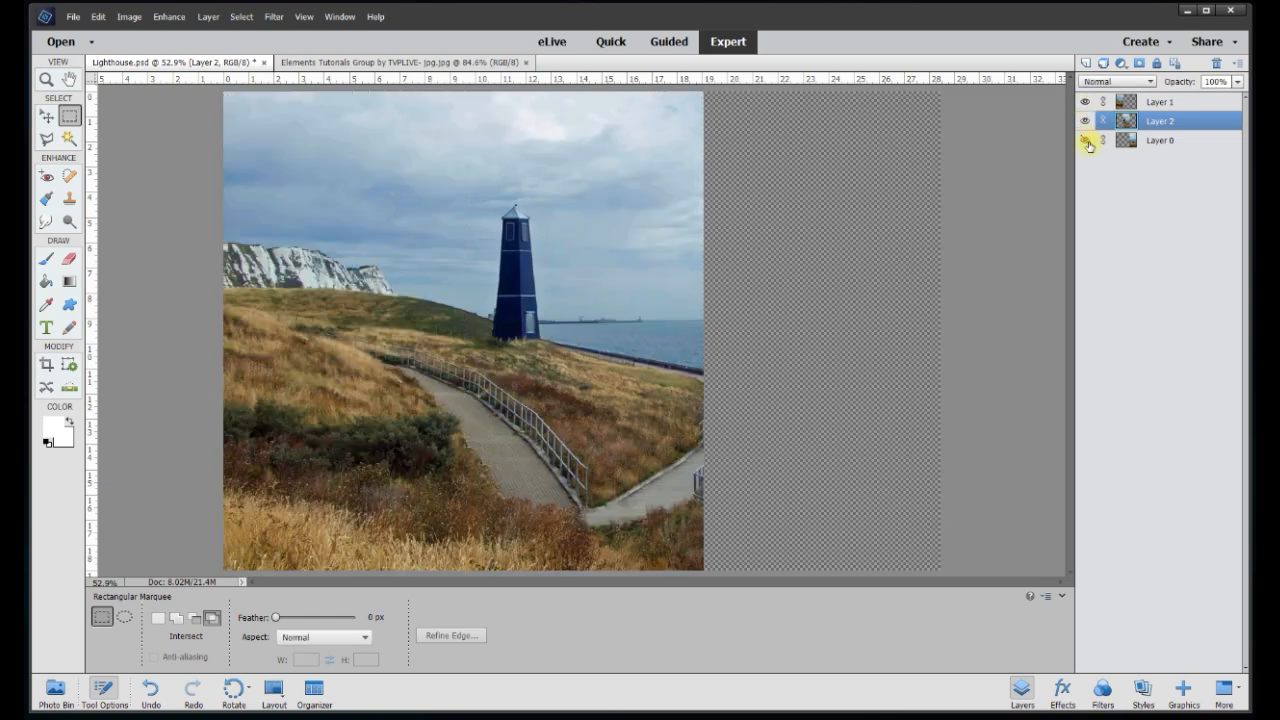
{"action": "left_click", "coordinate": [1085, 140]}
{"action": "scroll", "coordinate": [954, 208], "scroll_direction": "down", "scroll_amount": 2}
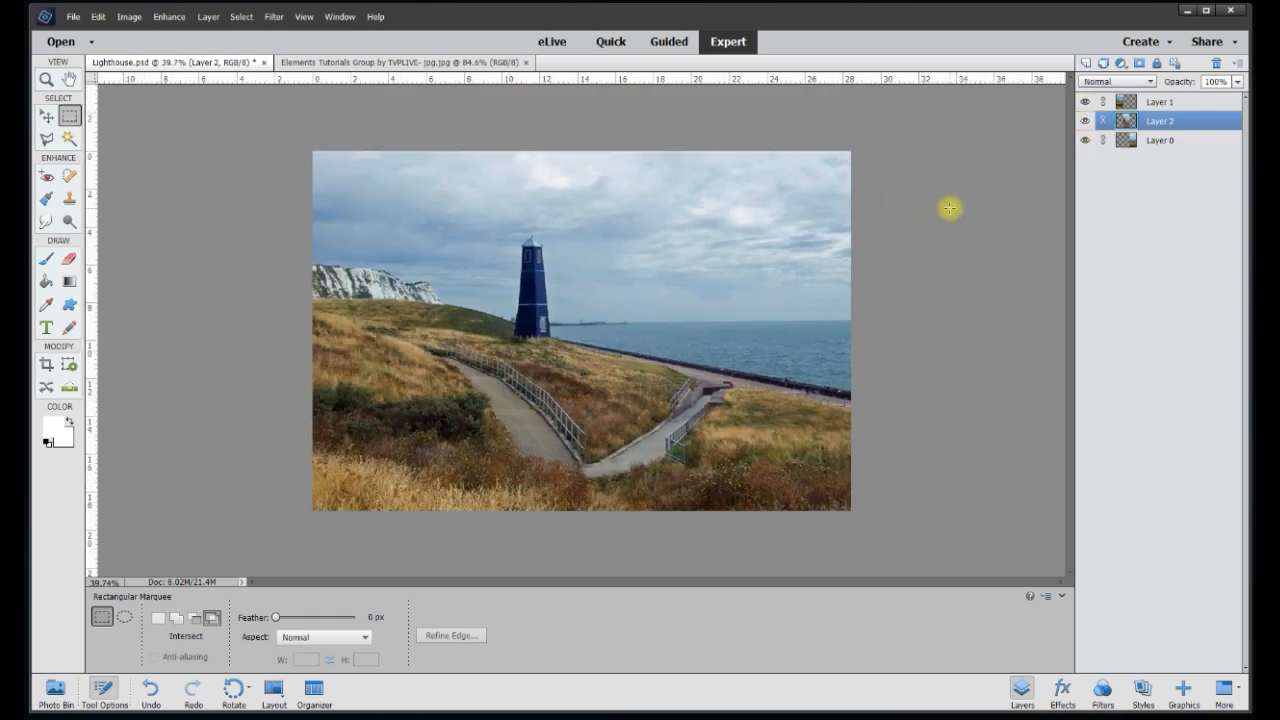
Add a new Layer 3 and move it below Layer 0
{"action": "left_click", "coordinate": [1158, 142]}
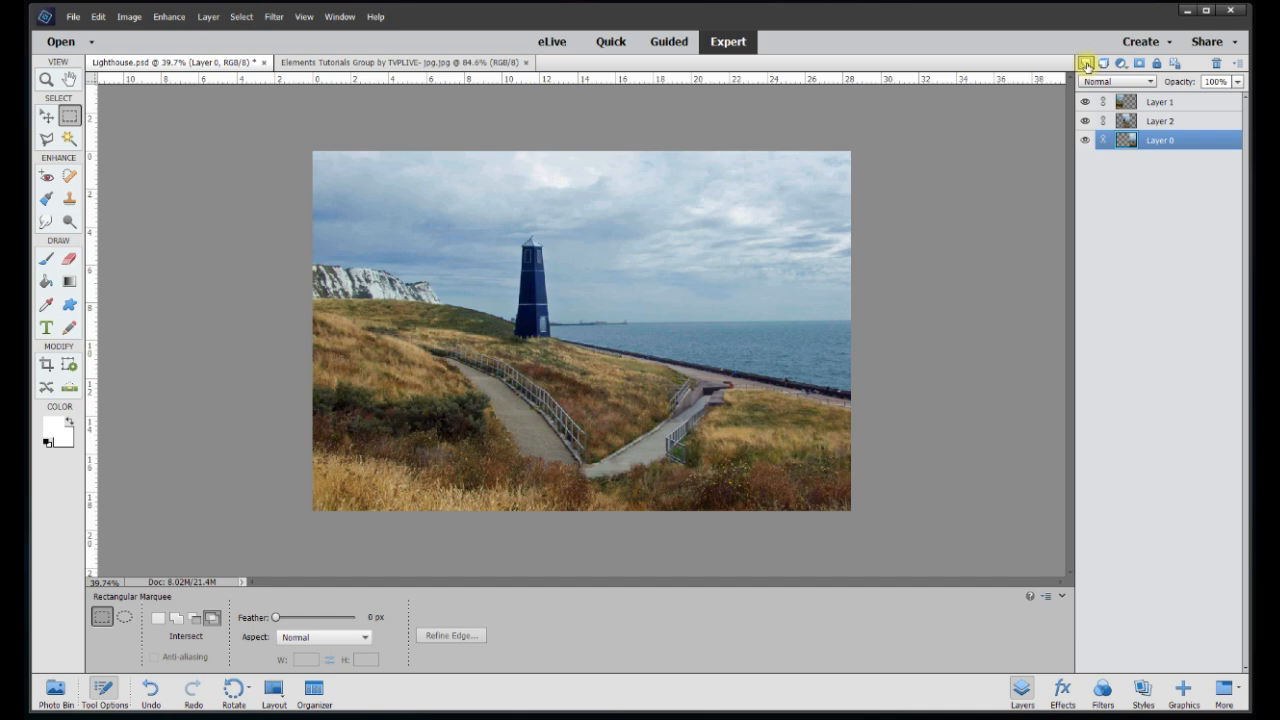
{"action": "left_click", "coordinate": [1086, 65]}
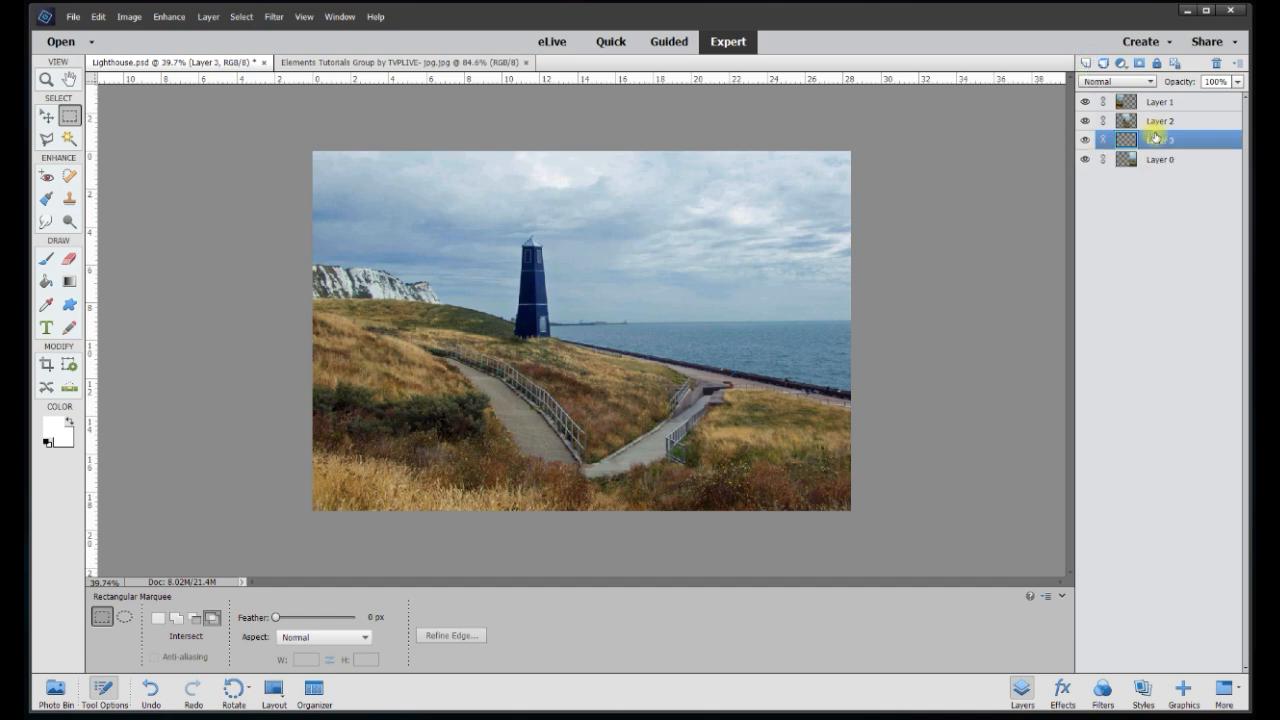
{"action": "left_click_drag", "start_coordinate": [1155, 143], "coordinate": [1155, 166]}
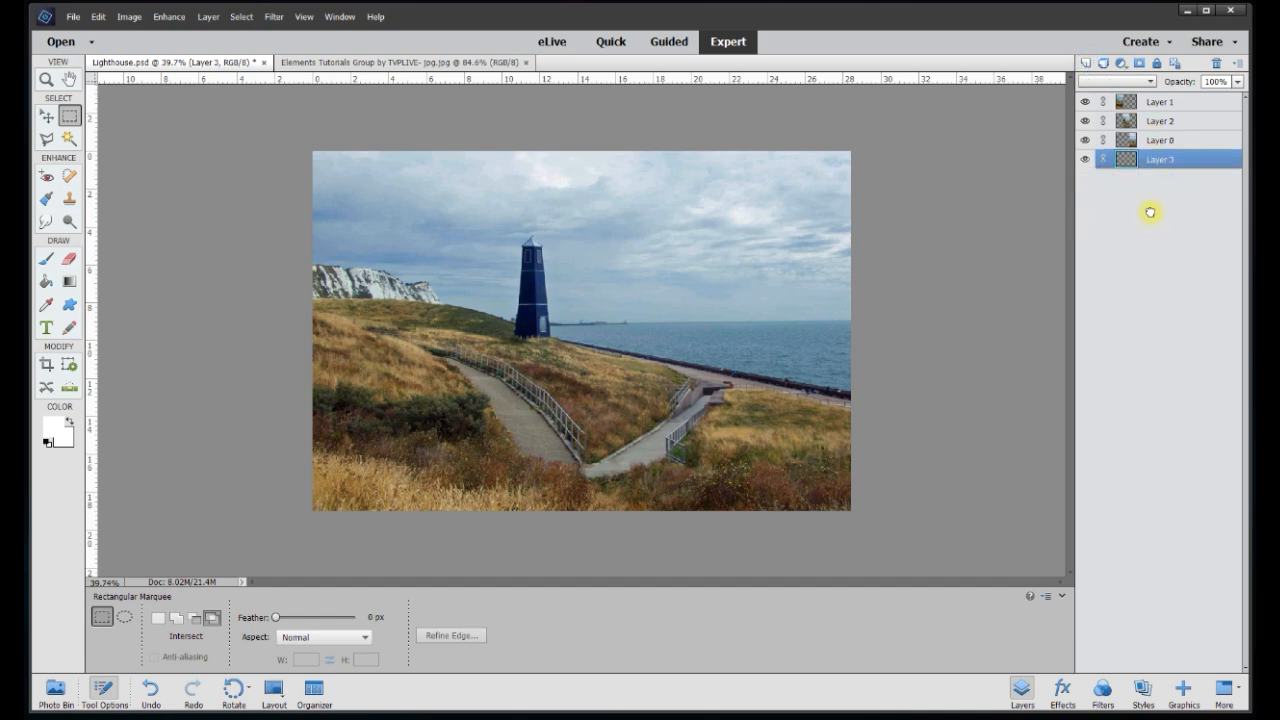
Fill Layer 3 with white using the Paint Bucket and lock it
{"action": "left_click", "coordinate": [51, 426]}
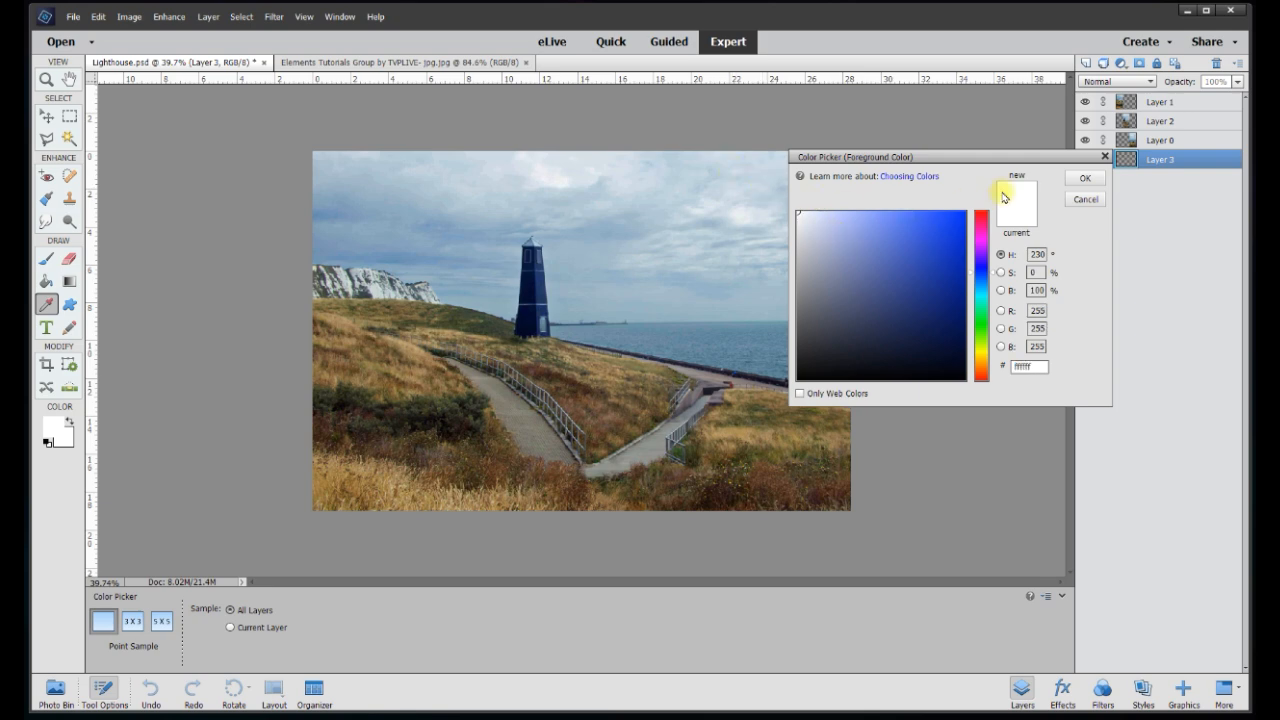
{"action": "left_click", "coordinate": [1084, 177]}
{"action": "left_click", "coordinate": [46, 282]}
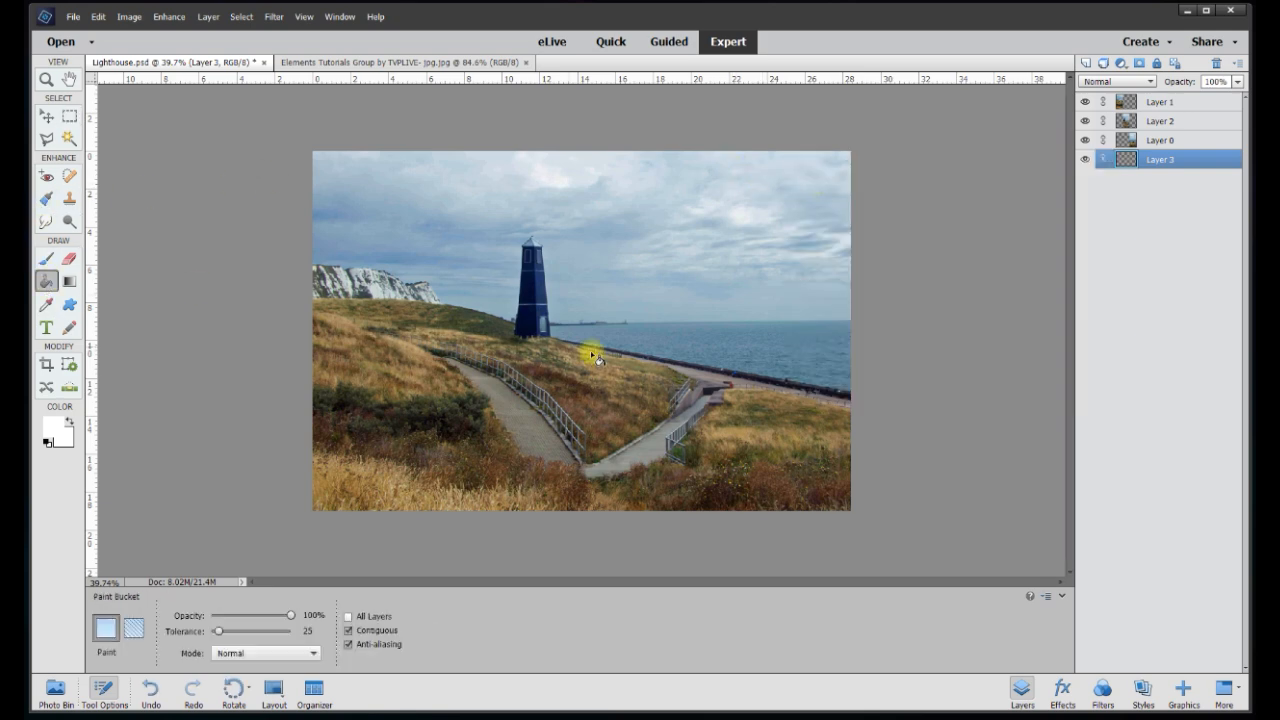
{"action": "left_click", "coordinate": [608, 357]}
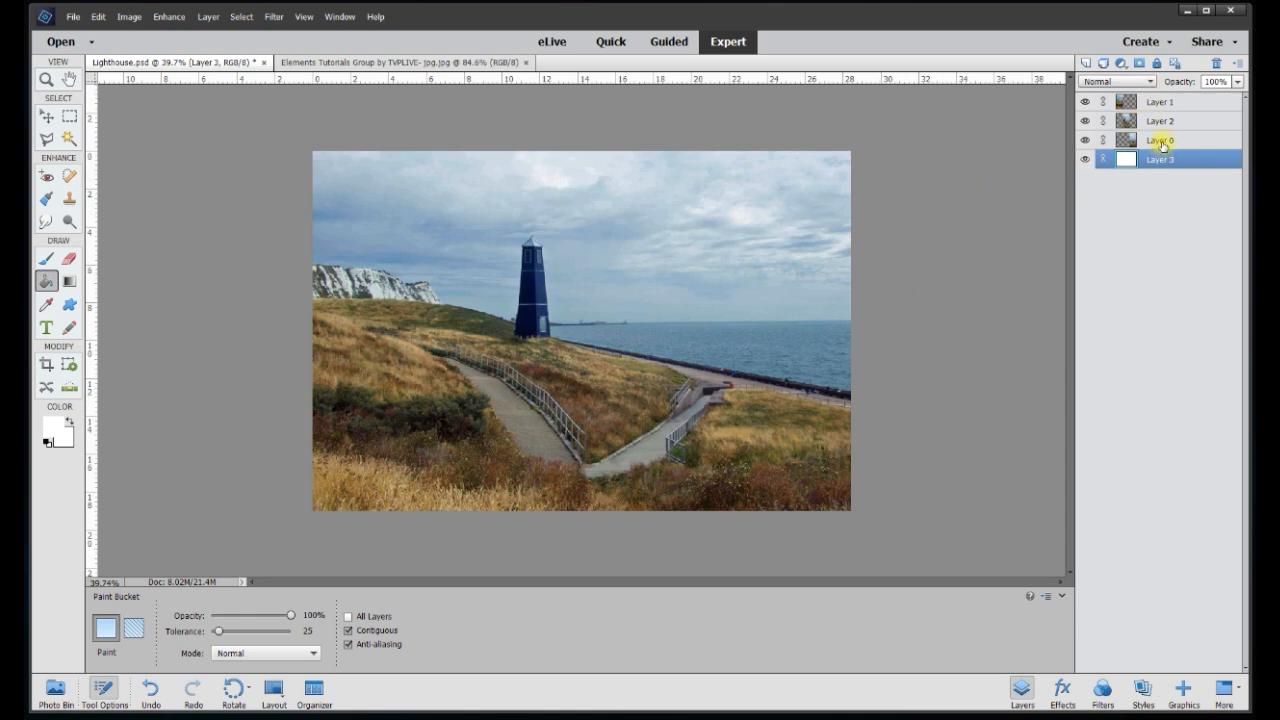
{"action": "left_click", "coordinate": [46, 117]}
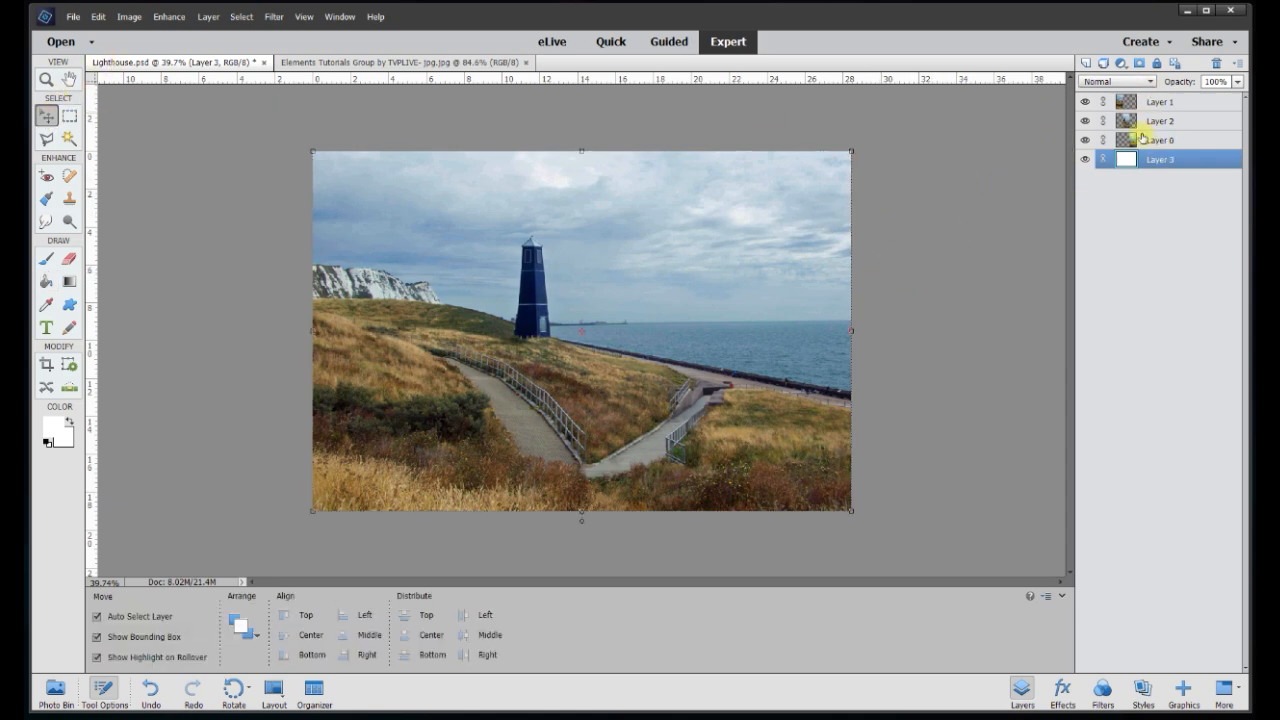
{"action": "left_click", "coordinate": [1158, 66]}
Select Layers 1, 2 and 0 and scale them together to about 84.25%
{"action": "left_click_drag", "start_coordinate": [268, 130], "coordinate": [853, 530]}
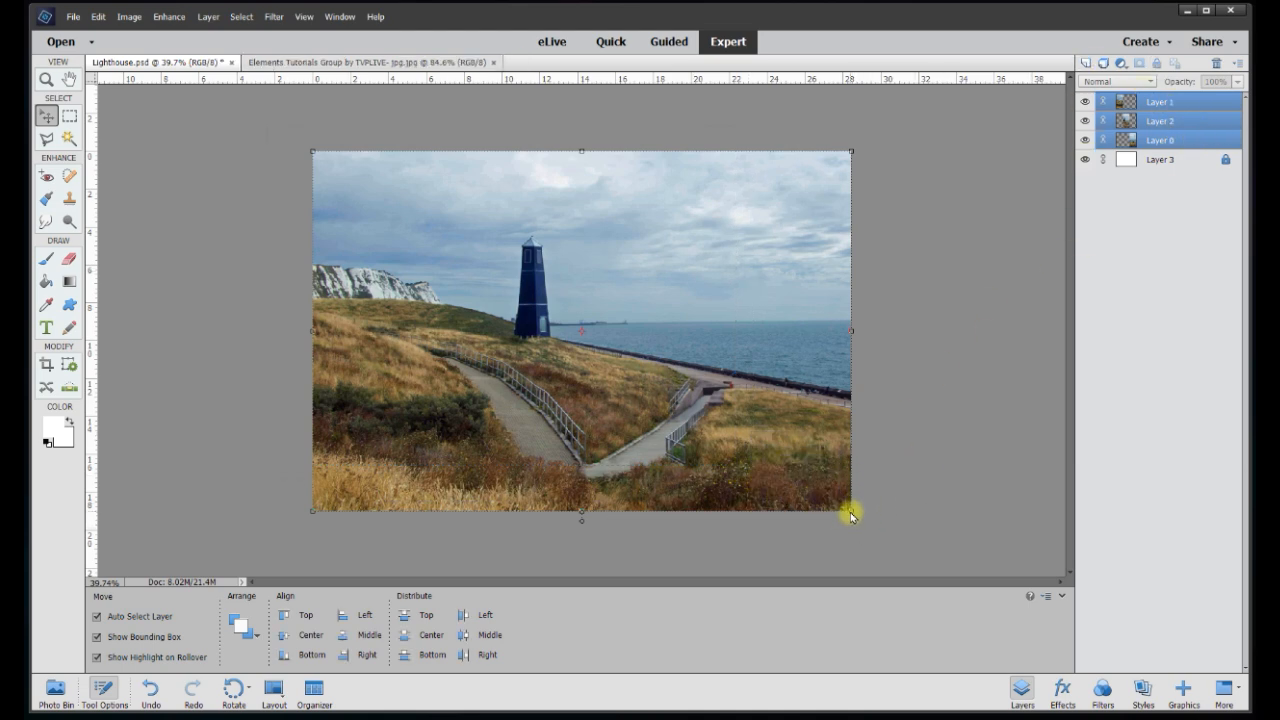
{"action": "left_click_drag", "start_coordinate": [849, 510], "coordinate": [768, 450]}
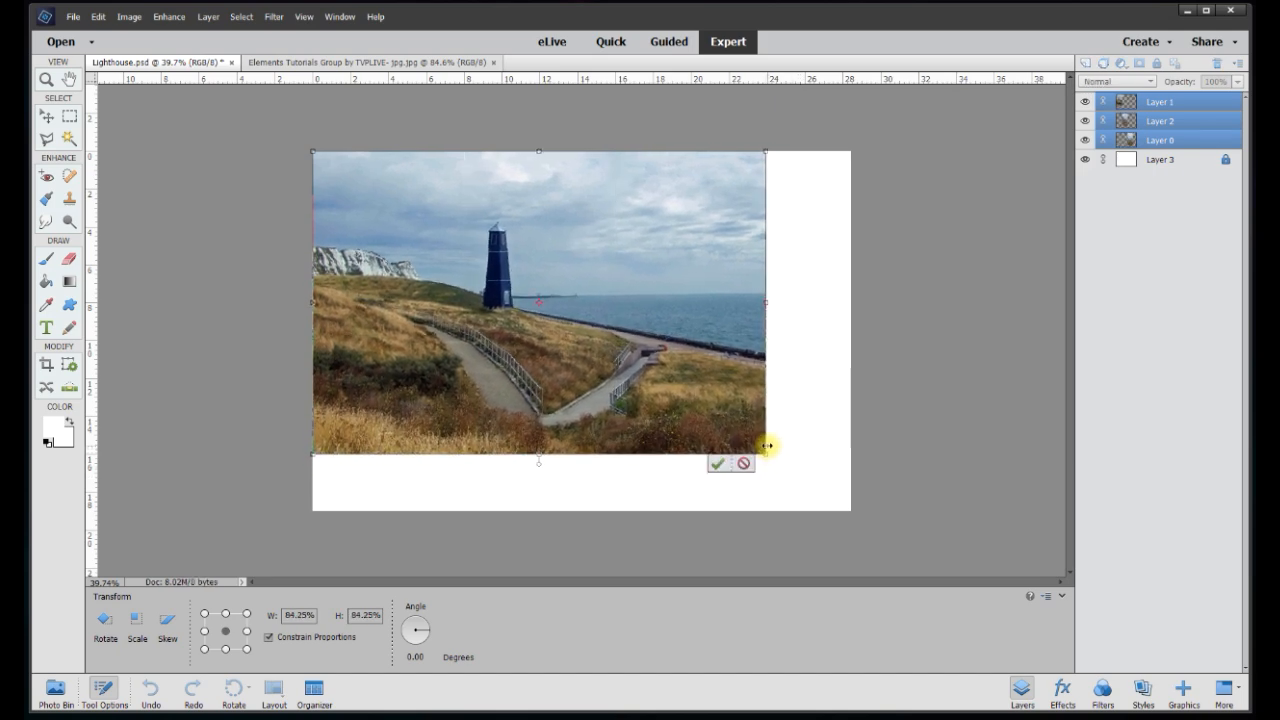
Commit the strip resize and nudge the middle and right strips right to open white gaps
{"action": "left_click", "coordinate": [717, 466]}
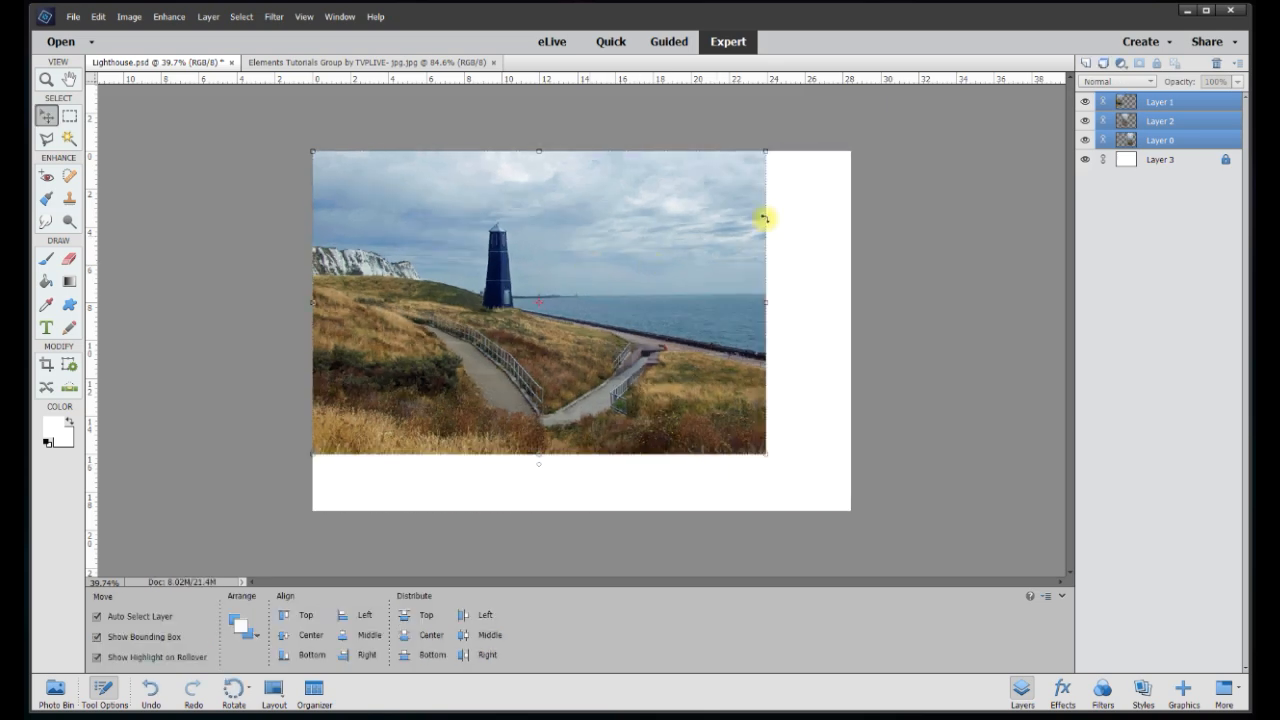
{"action": "left_click", "coordinate": [636, 148]}
{"action": "left_click", "coordinate": [537, 248]}
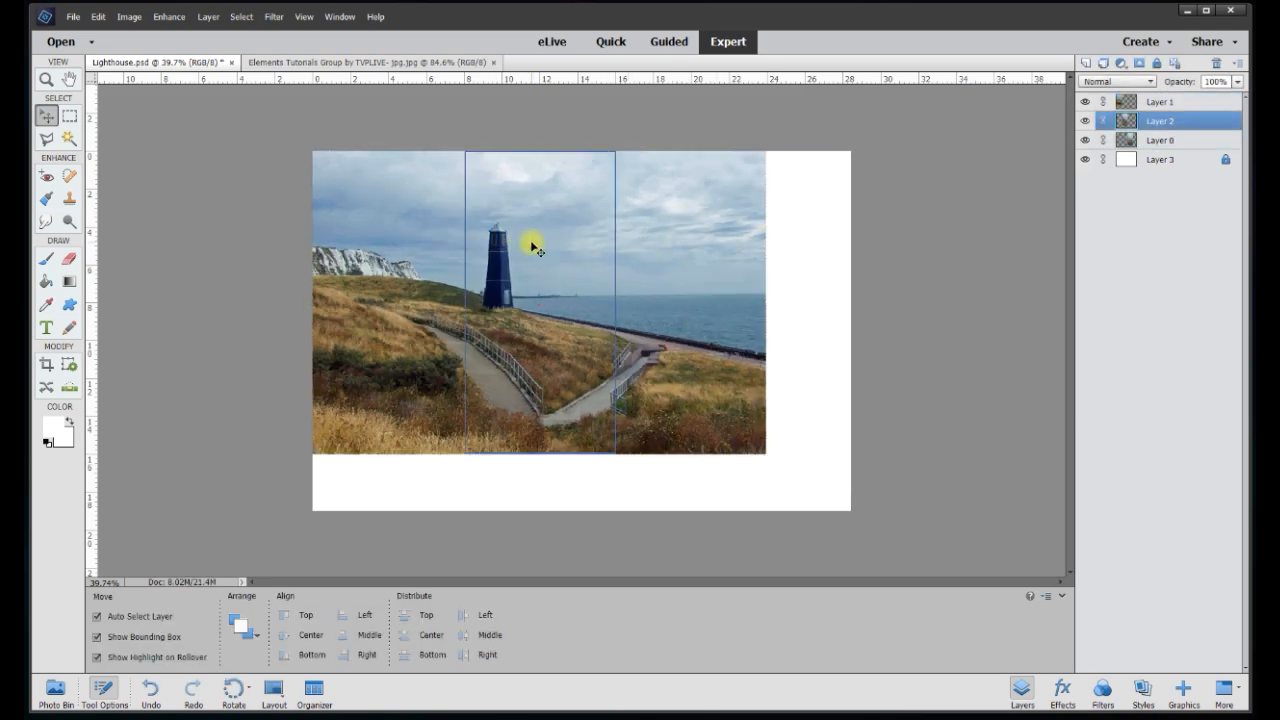
{"action": "left_click", "coordinate": [686, 228], "text": "shift"}
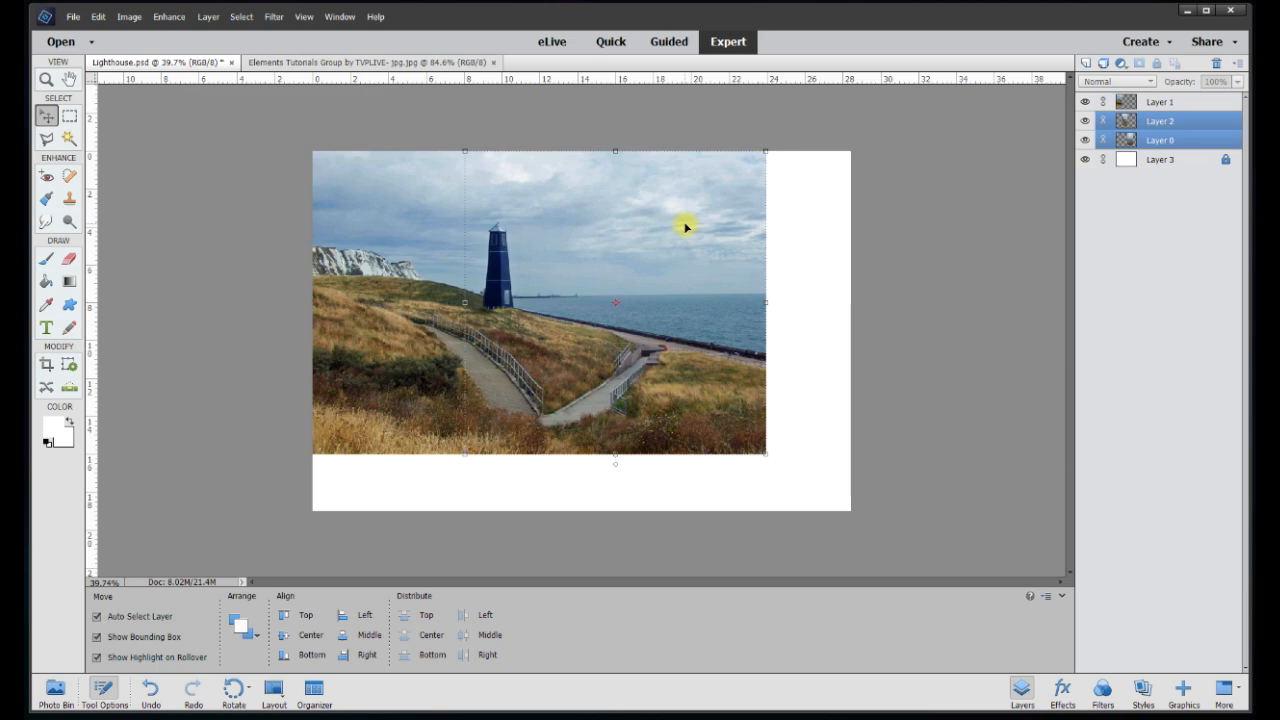
{"action": "key", "text": "shift+Right"}
{"action": "key", "text": "shift+Right"}
{"action": "key", "text": "shift+Right"}
{"action": "key", "text": "shift+Right"}
{"action": "key", "text": "shift+Right"}
{"action": "key", "text": "shift+Right"}
{"action": "key", "text": "shift+Right"}
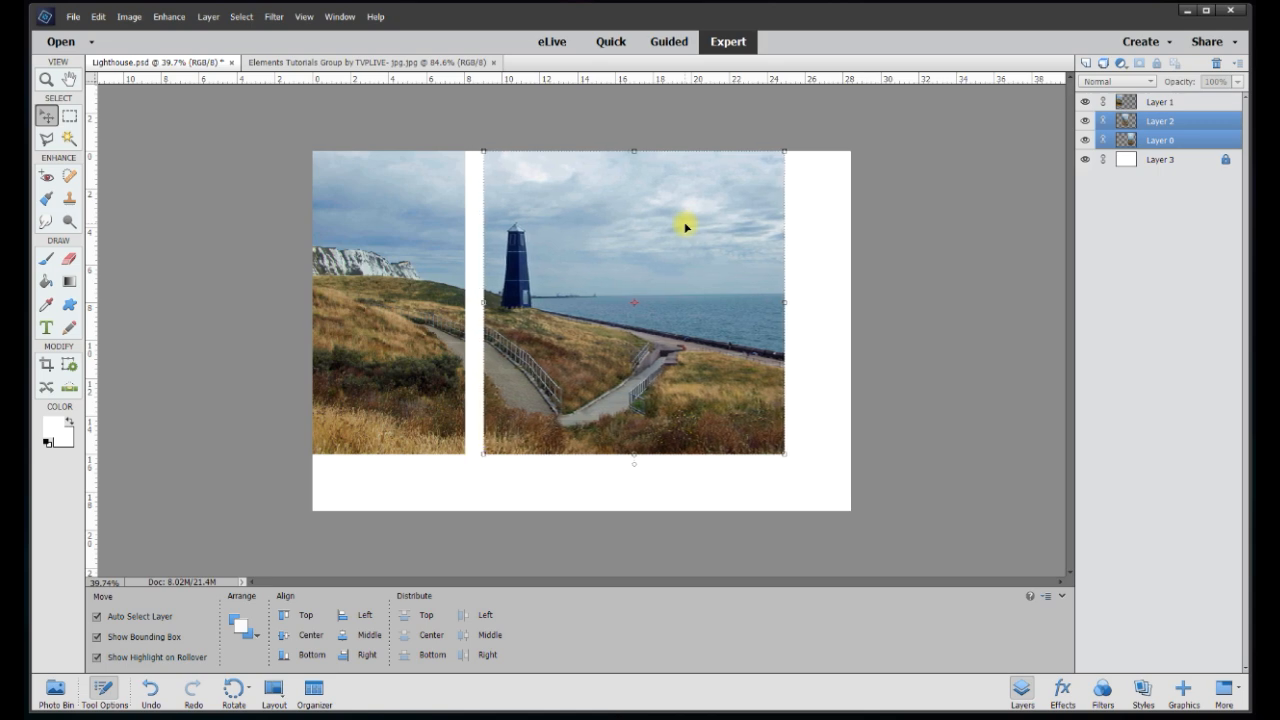
{"action": "left_click", "coordinate": [728, 205]}
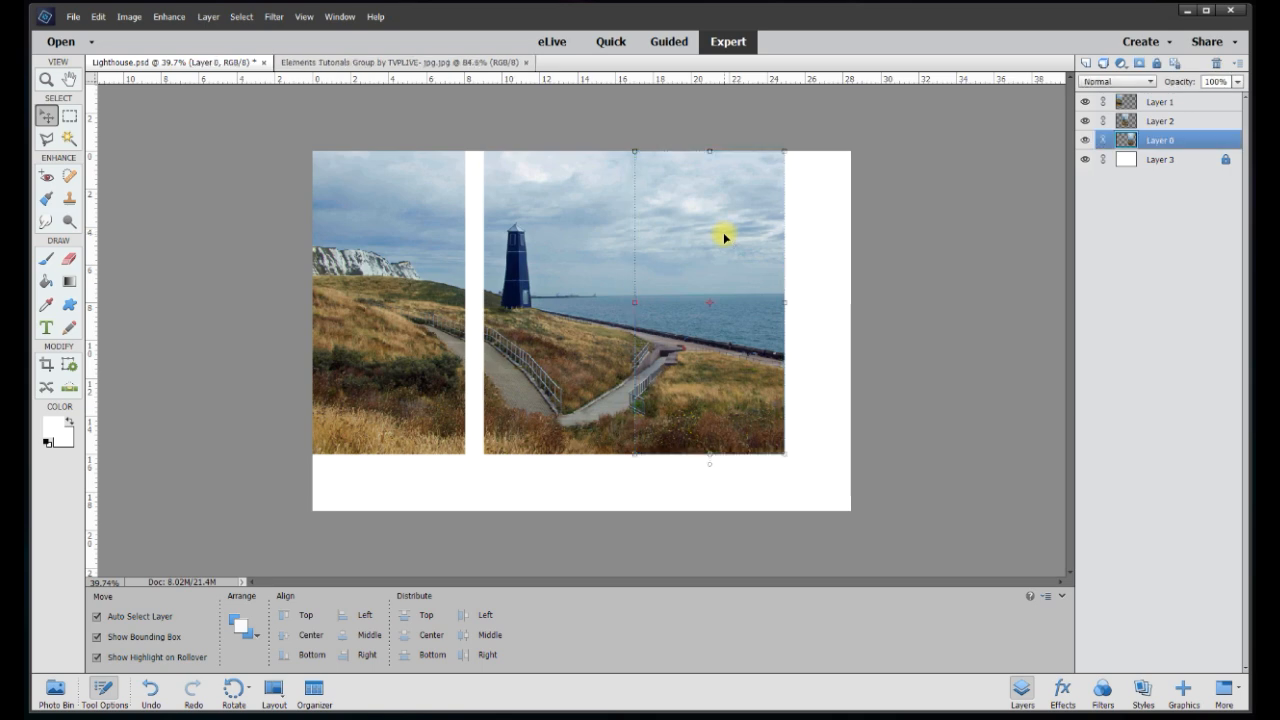
{"action": "key", "text": "shift+Right"}
{"action": "key", "text": "shift+Right"}
{"action": "key", "text": "shift+Right"}
{"action": "key", "text": "shift+Right"}
{"action": "key", "text": "shift+Right"}
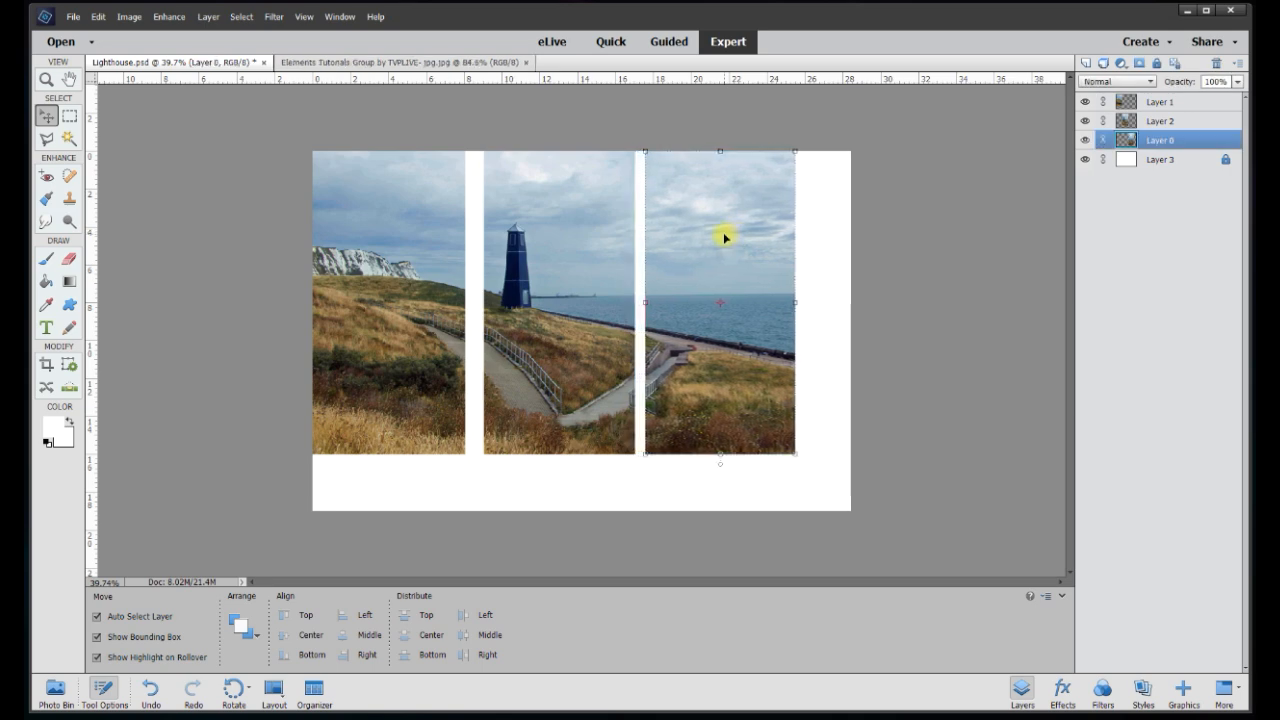
{"action": "key", "text": "shift+Right"}
{"action": "key", "text": "shift+Right"}
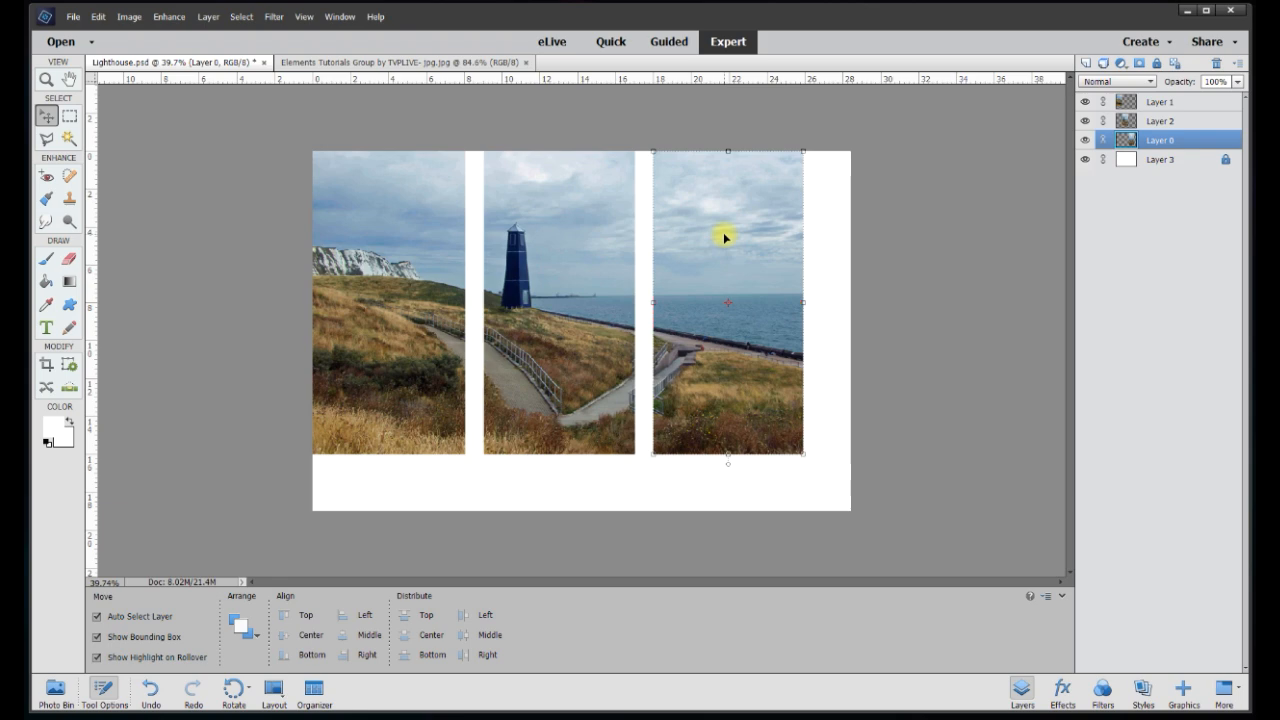
Move all three strips together to the centre of the white page, then deselect them
{"action": "left_click", "coordinate": [447, 256]}
{"action": "left_click_drag", "start_coordinate": [446, 254], "coordinate": [812, 472]}
{"action": "left_click_drag", "start_coordinate": [751, 395], "coordinate": [769, 415]}
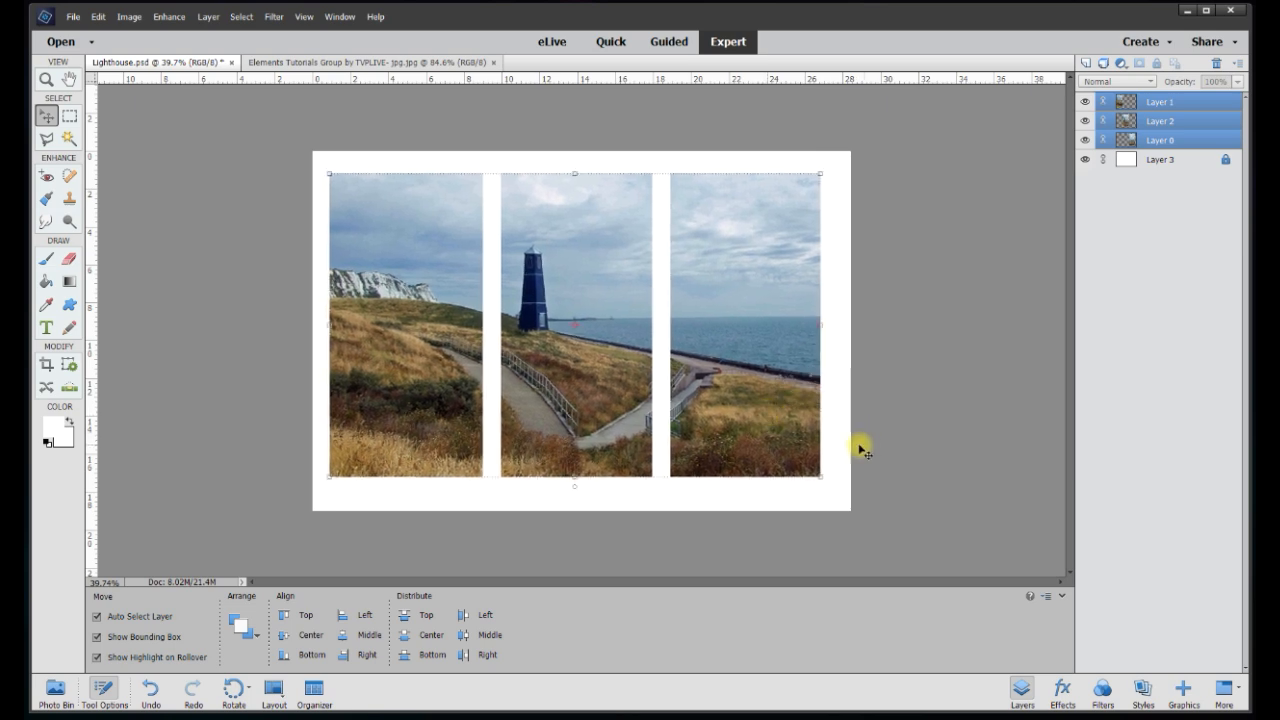
{"action": "left_click", "coordinate": [903, 430]}
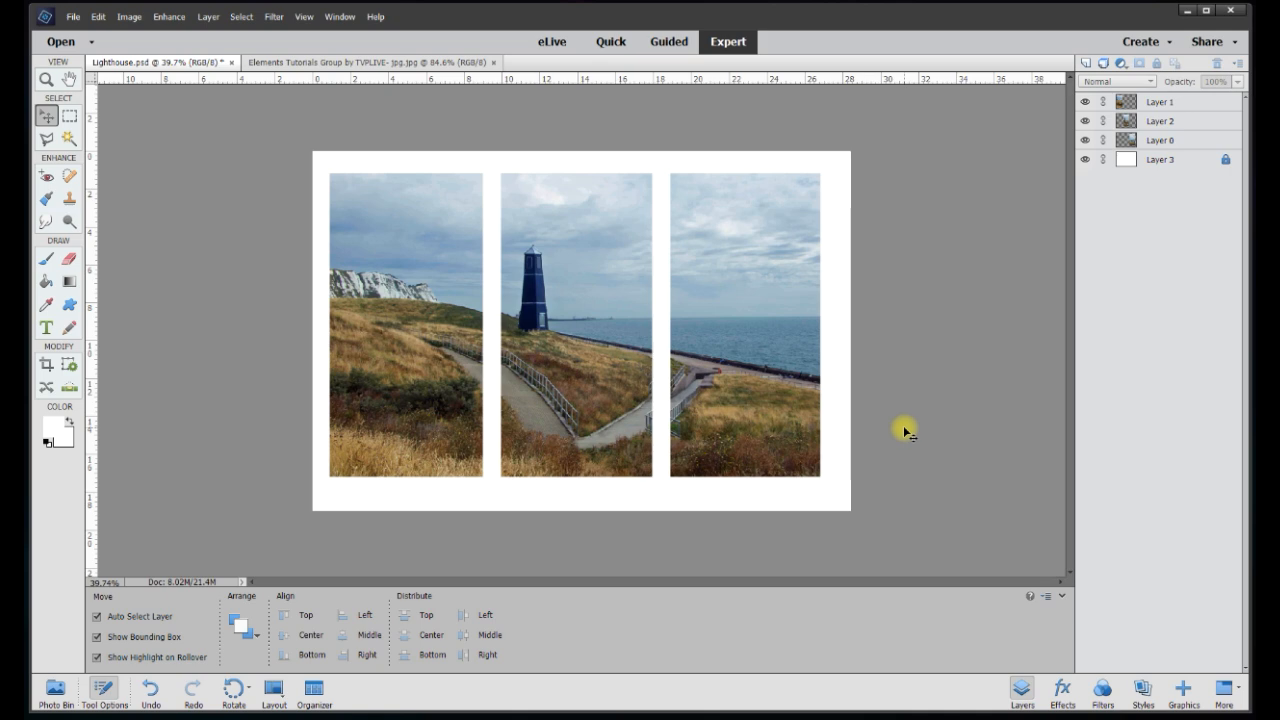
Enable a Drop Shadow in the left strip's layer style with a 135° lighting angle
{"action": "right_click", "coordinate": [421, 301]}
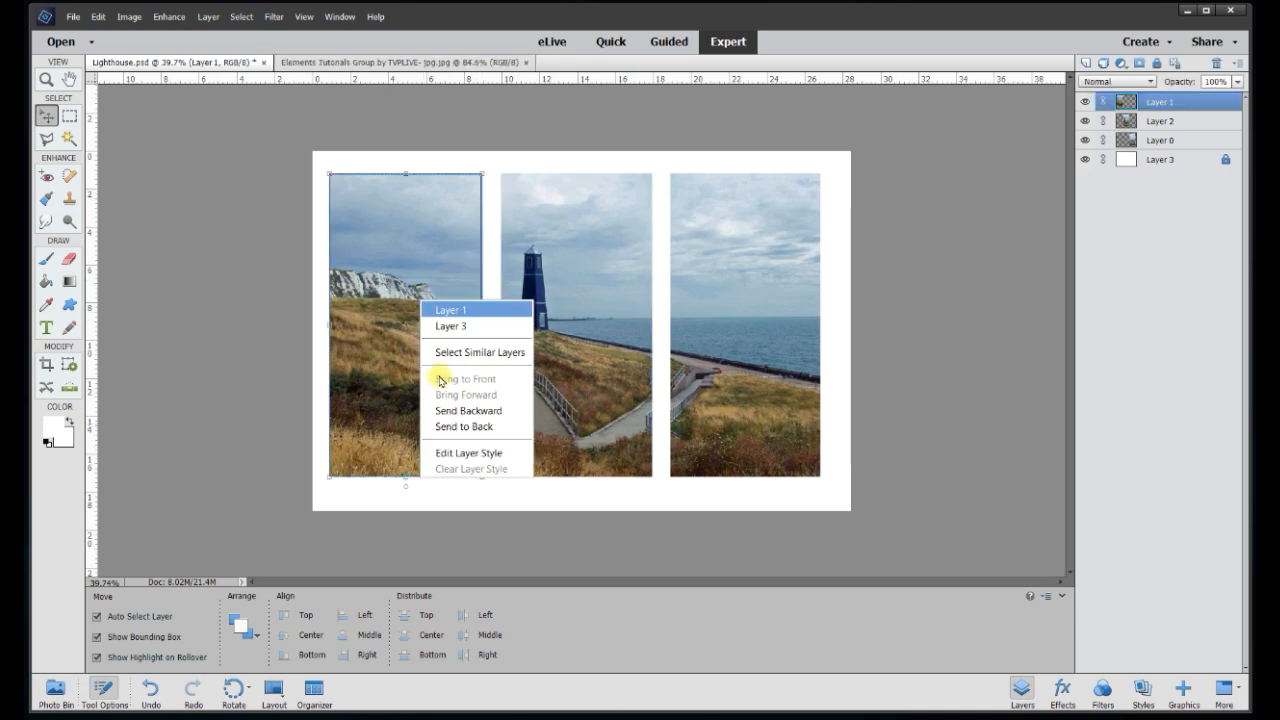
{"action": "left_click", "coordinate": [458, 453]}
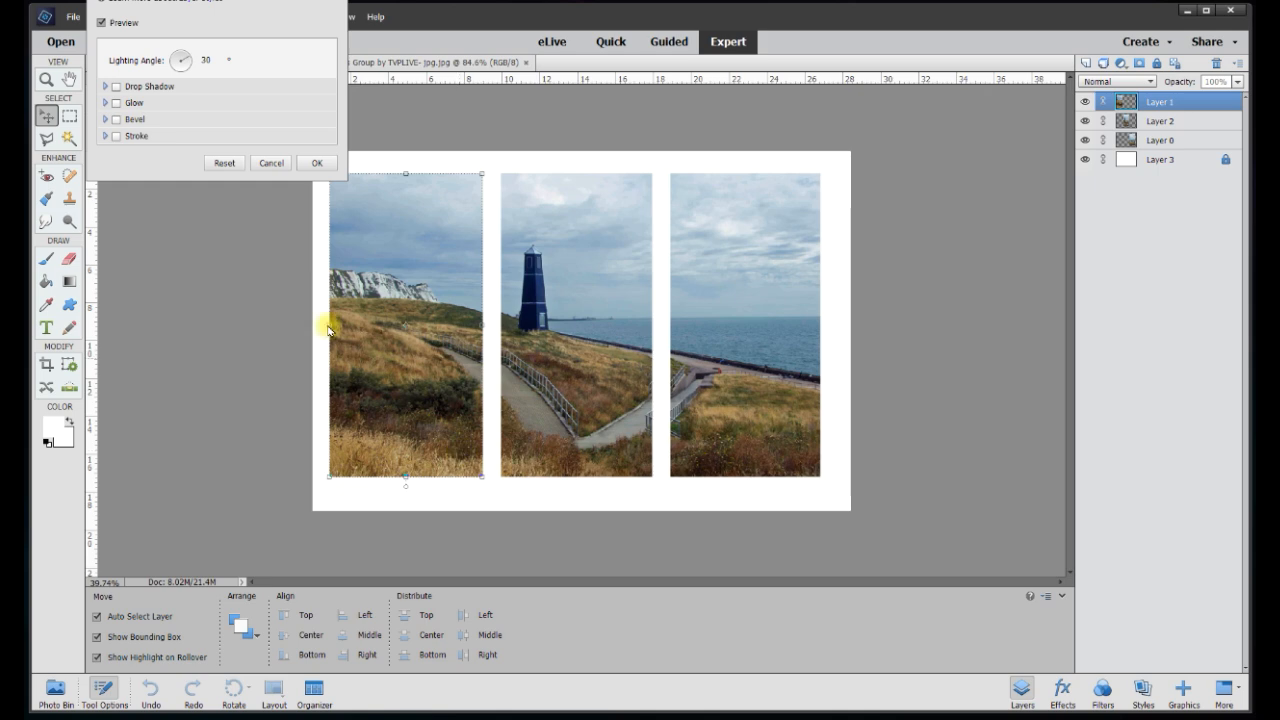
{"action": "left_click_drag", "start_coordinate": [239, 0], "coordinate": [219, 54]}
{"action": "left_click", "coordinate": [96, 162]}
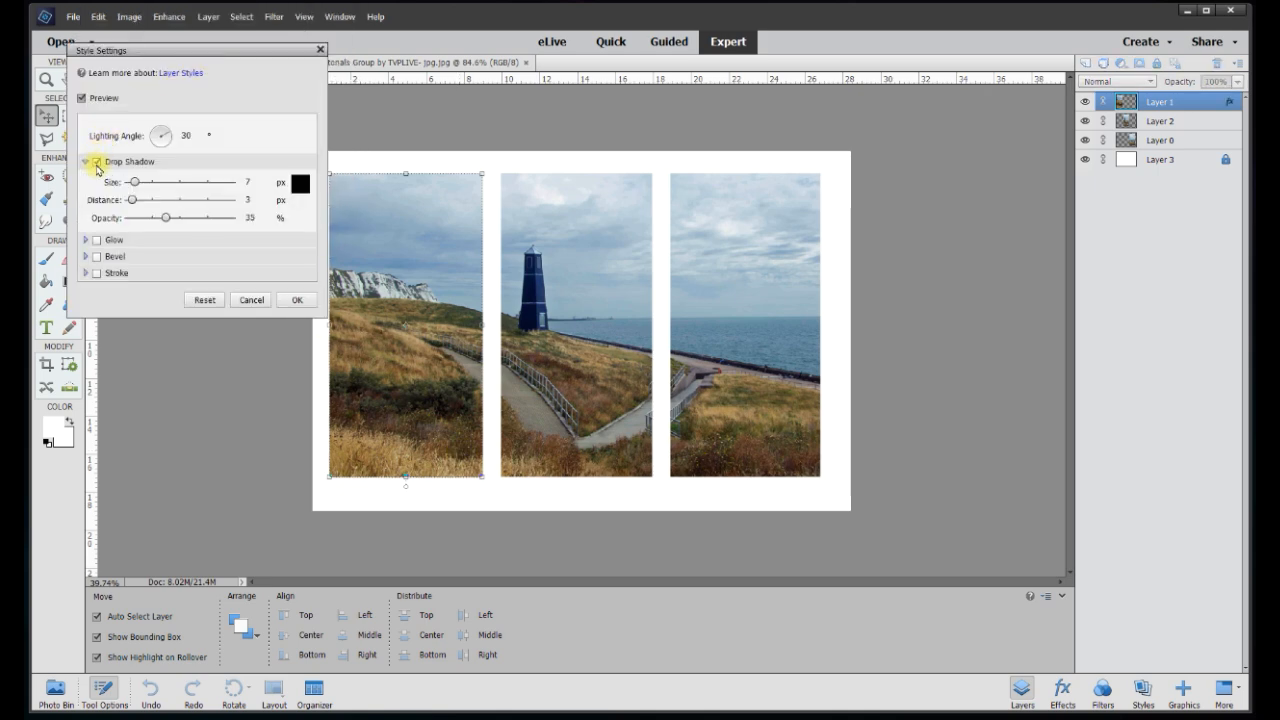
{"action": "double_click", "coordinate": [193, 135]}
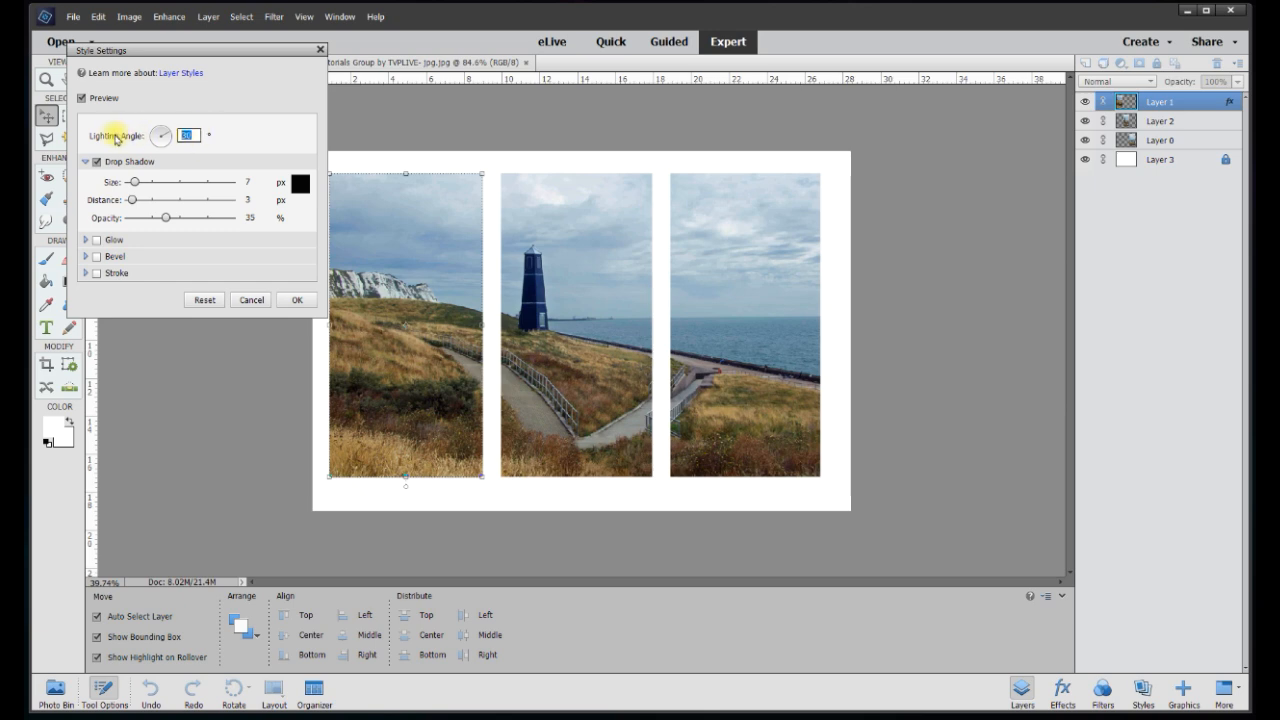
{"action": "type", "text": "135"}
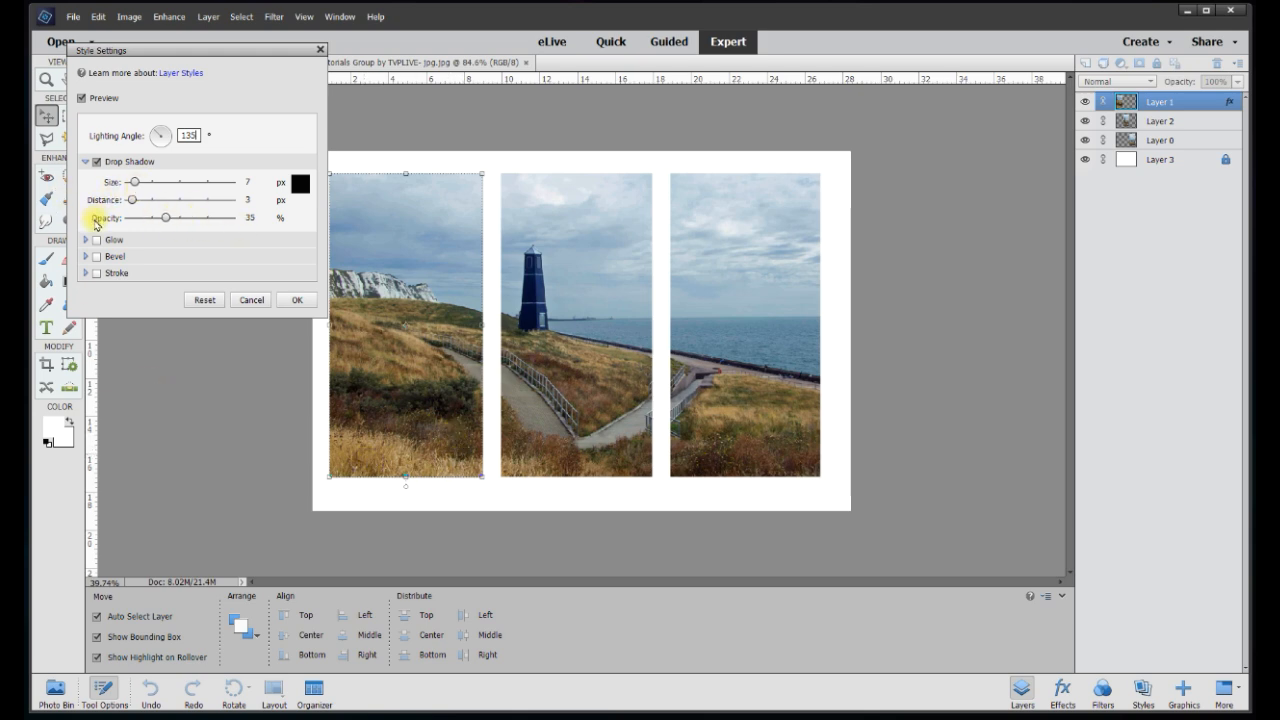
Set the left strip's shadow to size 50 px, distance 20 px and opacity 60%, and apply it
{"action": "left_click_drag", "start_coordinate": [167, 222], "coordinate": [242, 229]}
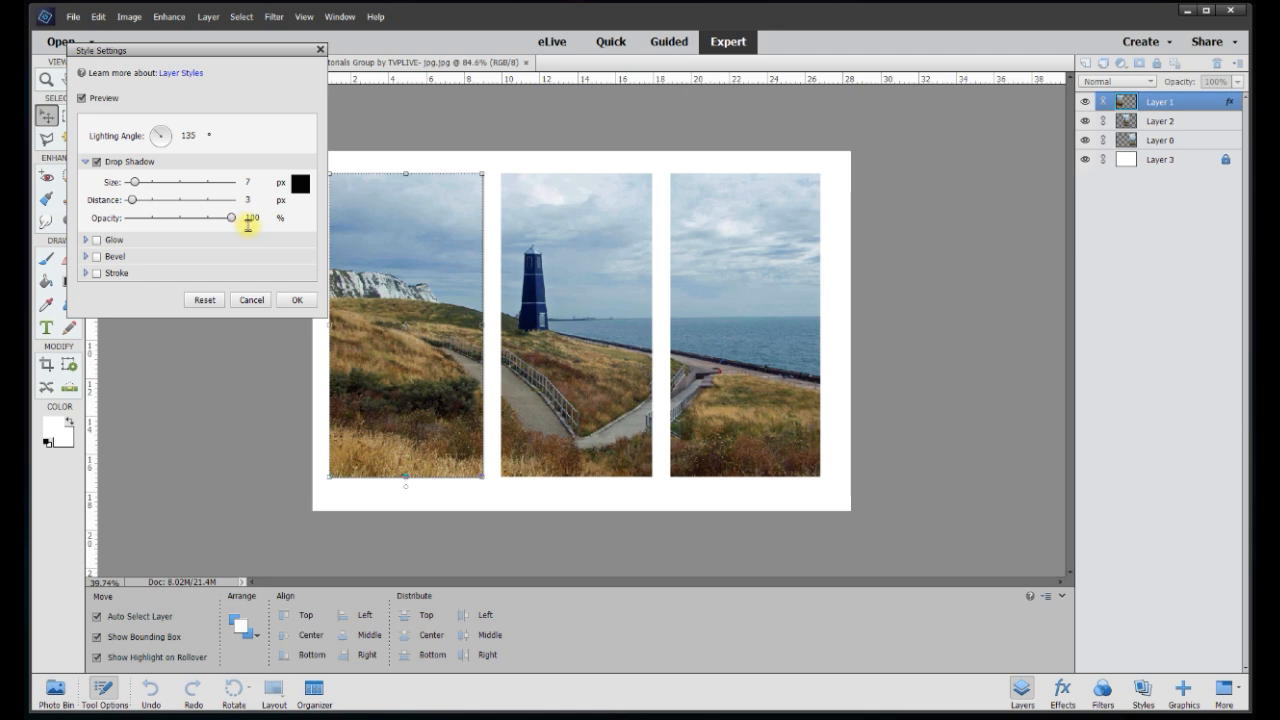
{"action": "left_click", "coordinate": [257, 218]}
{"action": "type", "text": "50"}
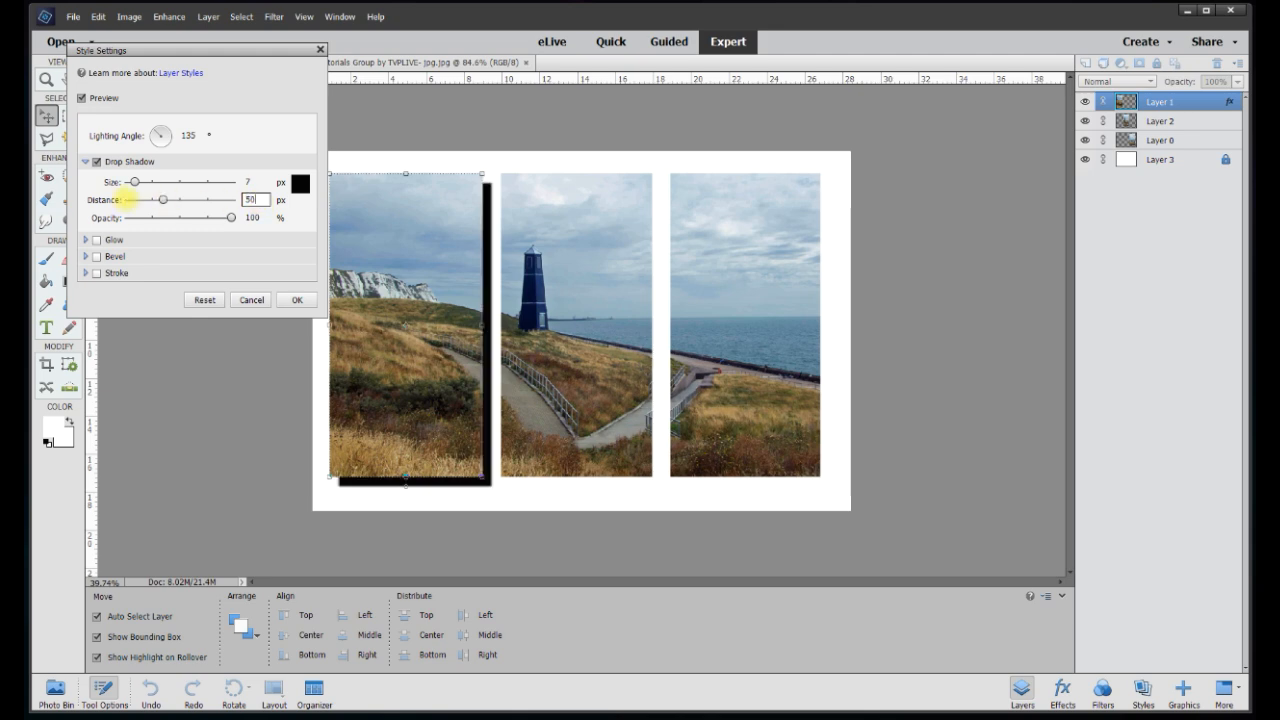
{"action": "double_click", "coordinate": [256, 181]}
{"action": "type", "text": "50"}
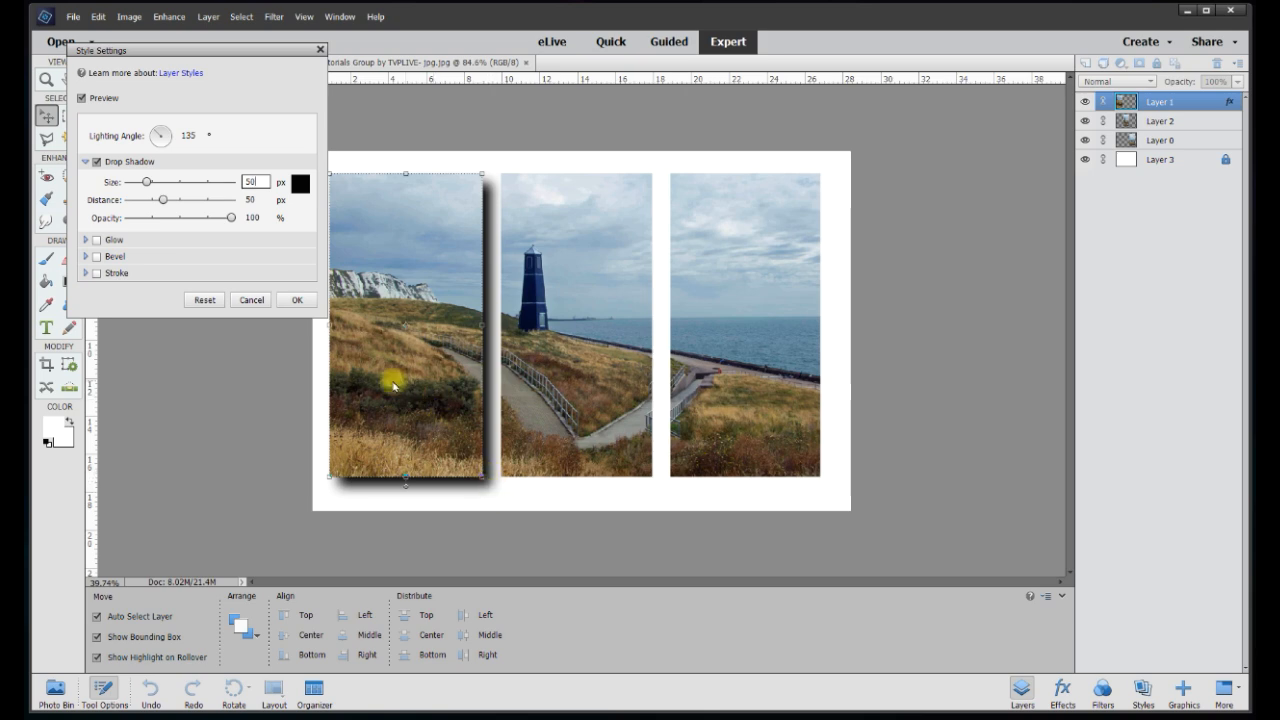
{"action": "left_click", "coordinate": [260, 200]}
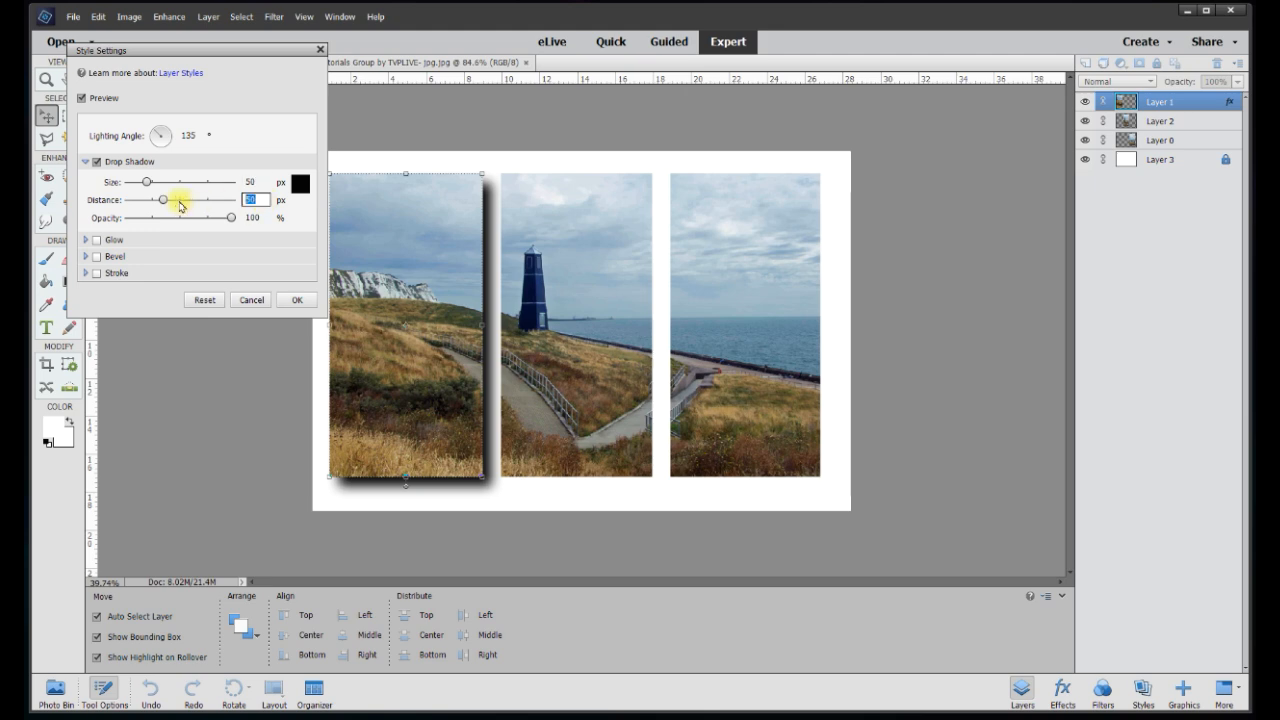
{"action": "type", "text": "20"}
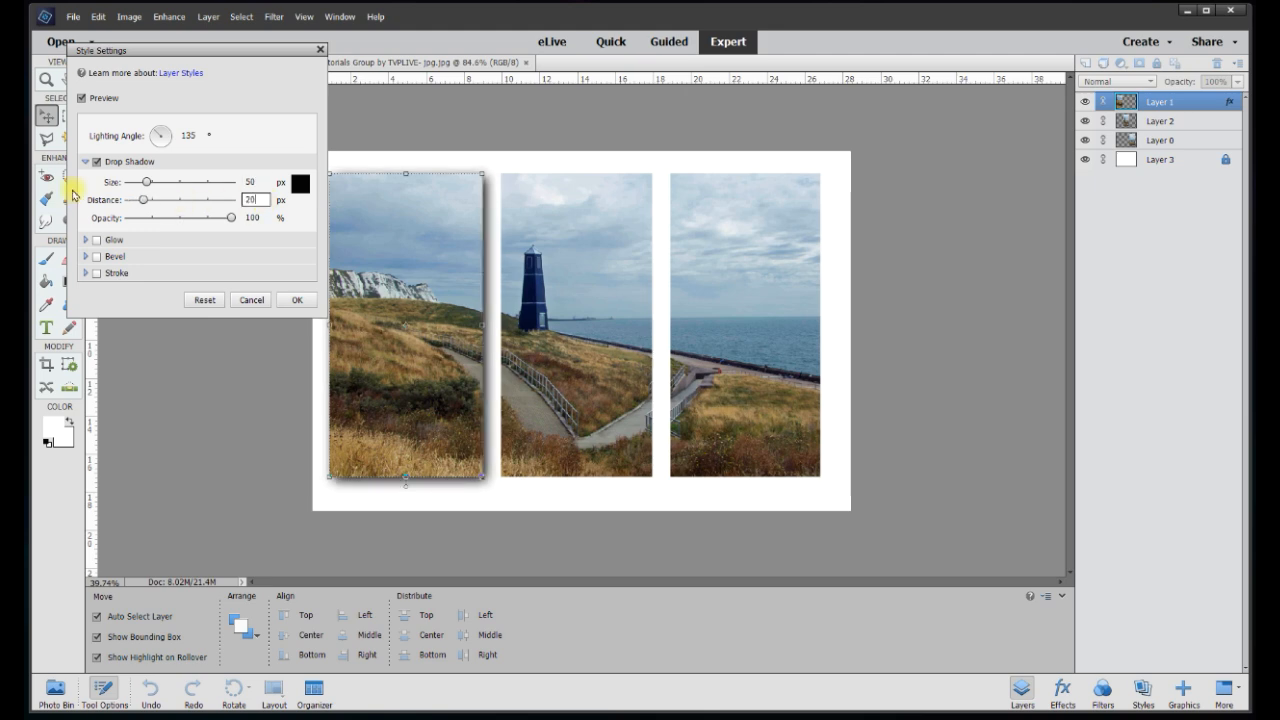
{"action": "left_click_drag", "start_coordinate": [232, 220], "coordinate": [196, 224]}
{"action": "left_click", "coordinate": [258, 217]}
{"action": "type", "text": "50"}
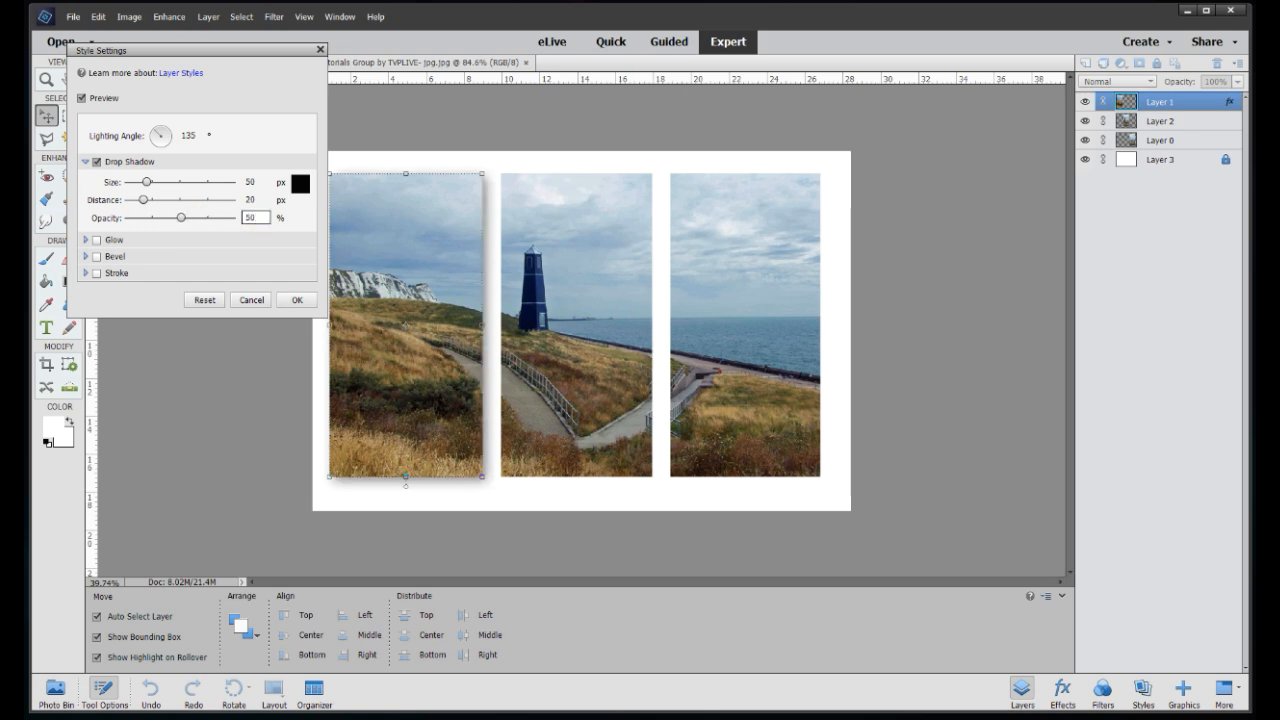
{"action": "type", "text": "60"}
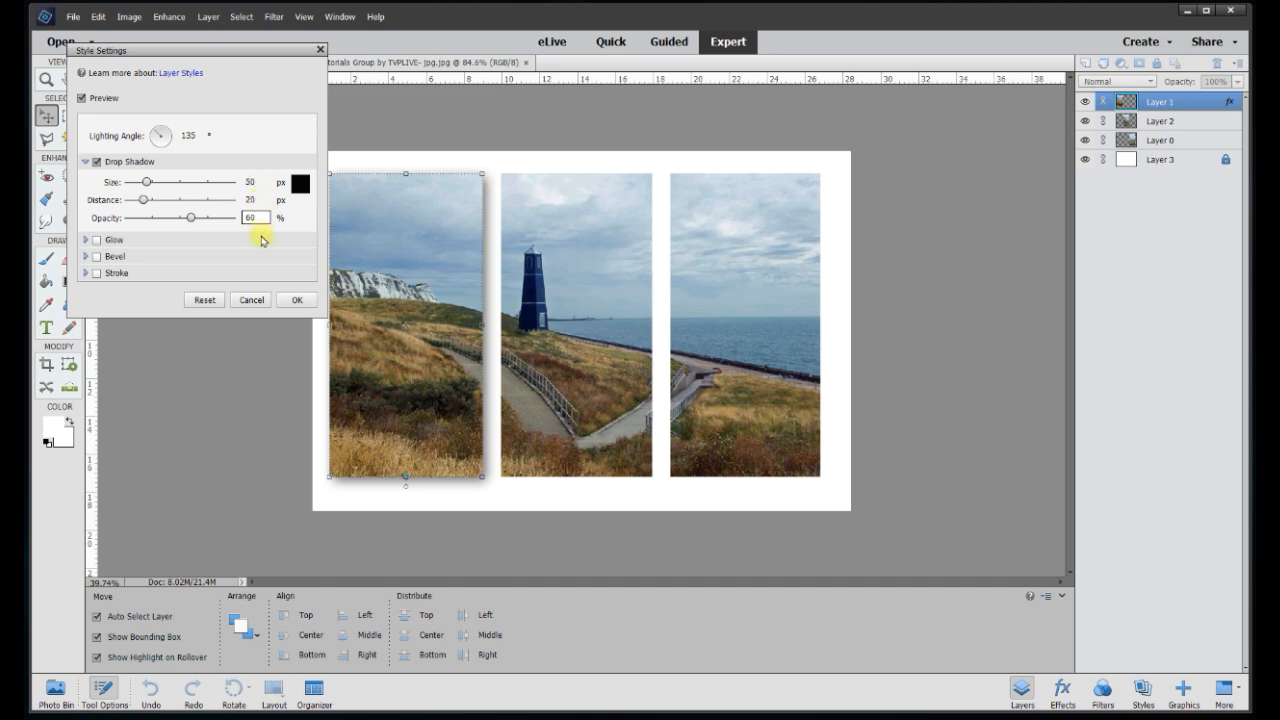
{"action": "left_click", "coordinate": [299, 298]}
Give the middle lighthouse strip a Drop Shadow with size 50 px, distance 30 px and 60% opacity
{"action": "right_click", "coordinate": [555, 298]}
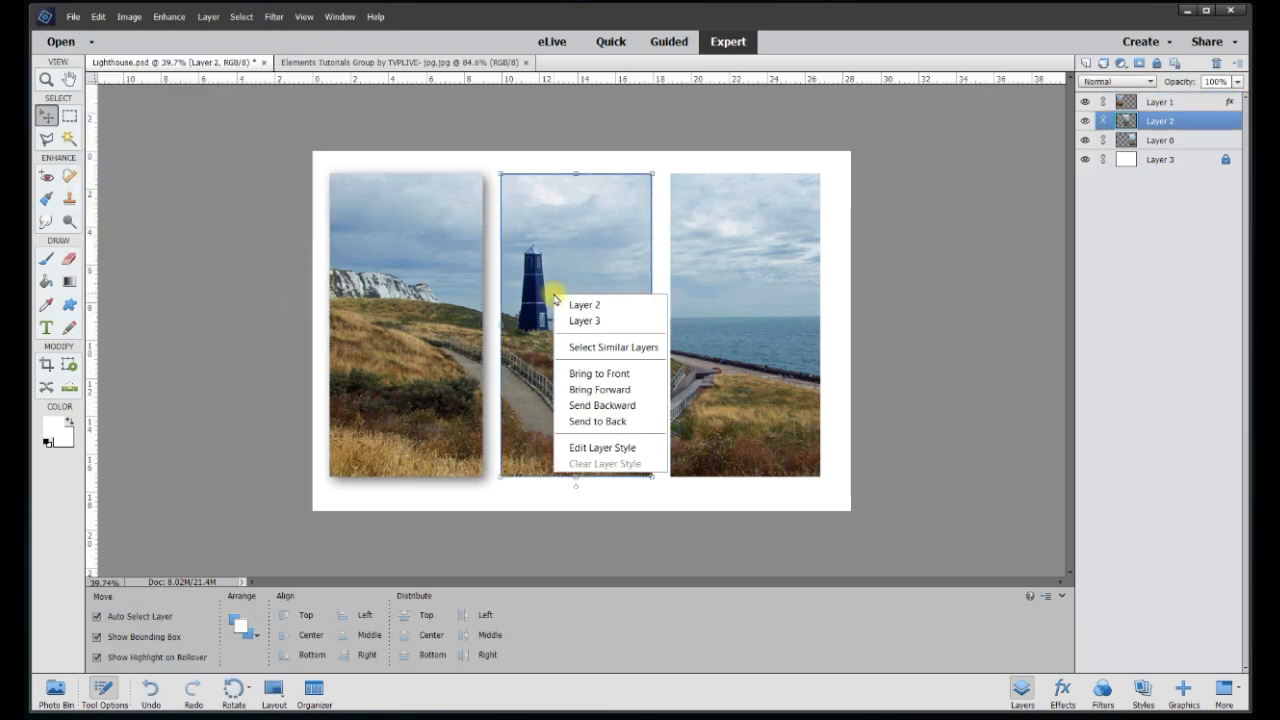
{"action": "left_click", "coordinate": [617, 447]}
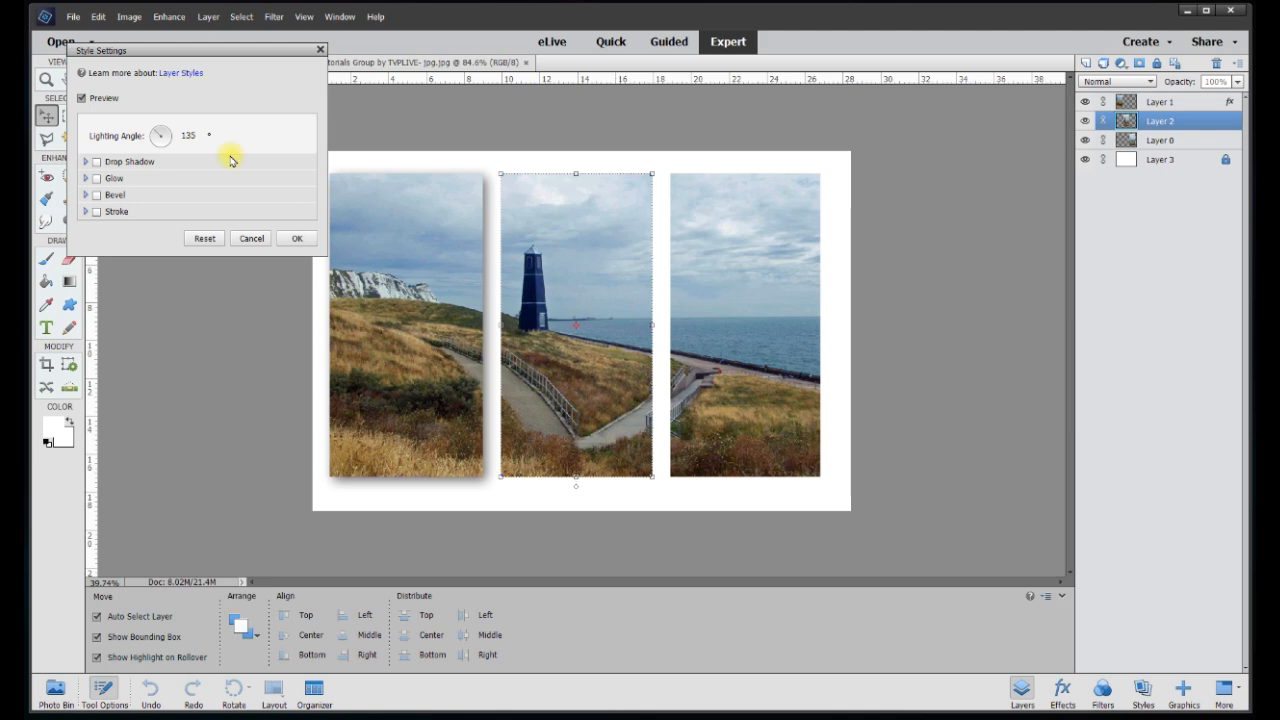
{"action": "left_click", "coordinate": [97, 162]}
{"action": "double_click", "coordinate": [251, 181]}
{"action": "type", "text": "50"}
{"action": "double_click", "coordinate": [255, 199]}
{"action": "type", "text": "30"}
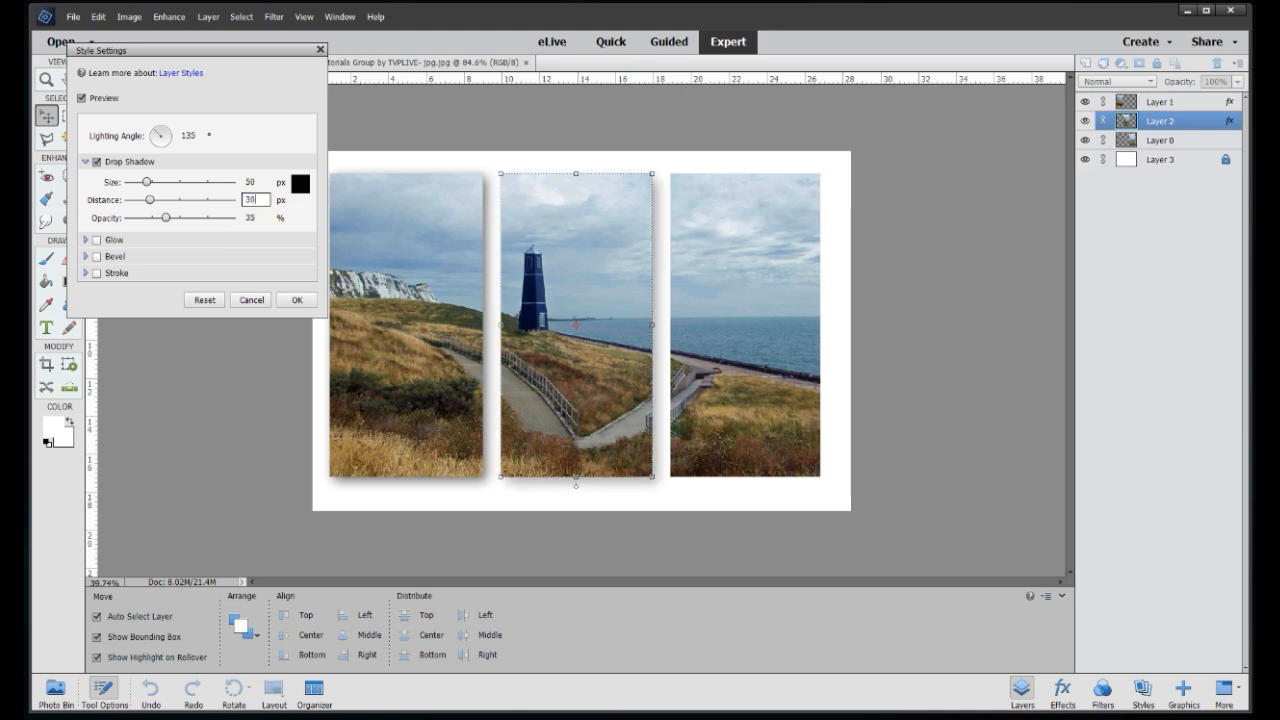
{"action": "double_click", "coordinate": [256, 217]}
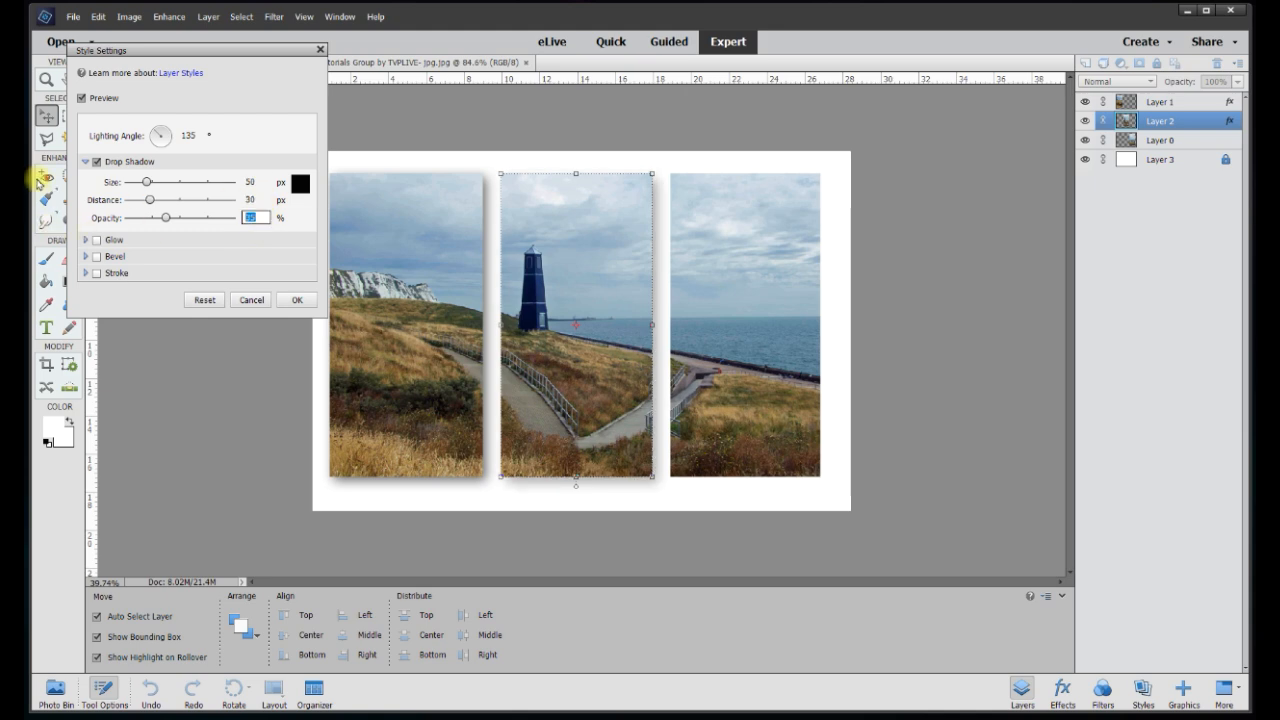
{"action": "type", "text": "60"}
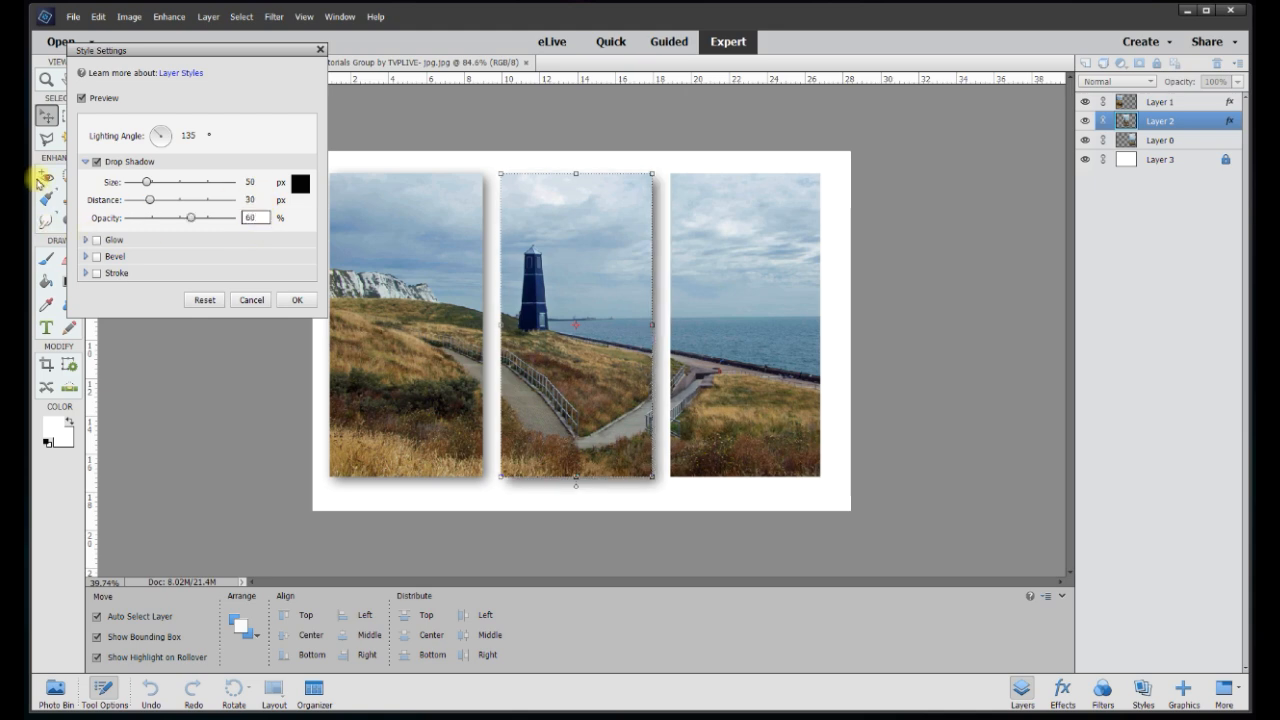
{"action": "left_click", "coordinate": [295, 300]}
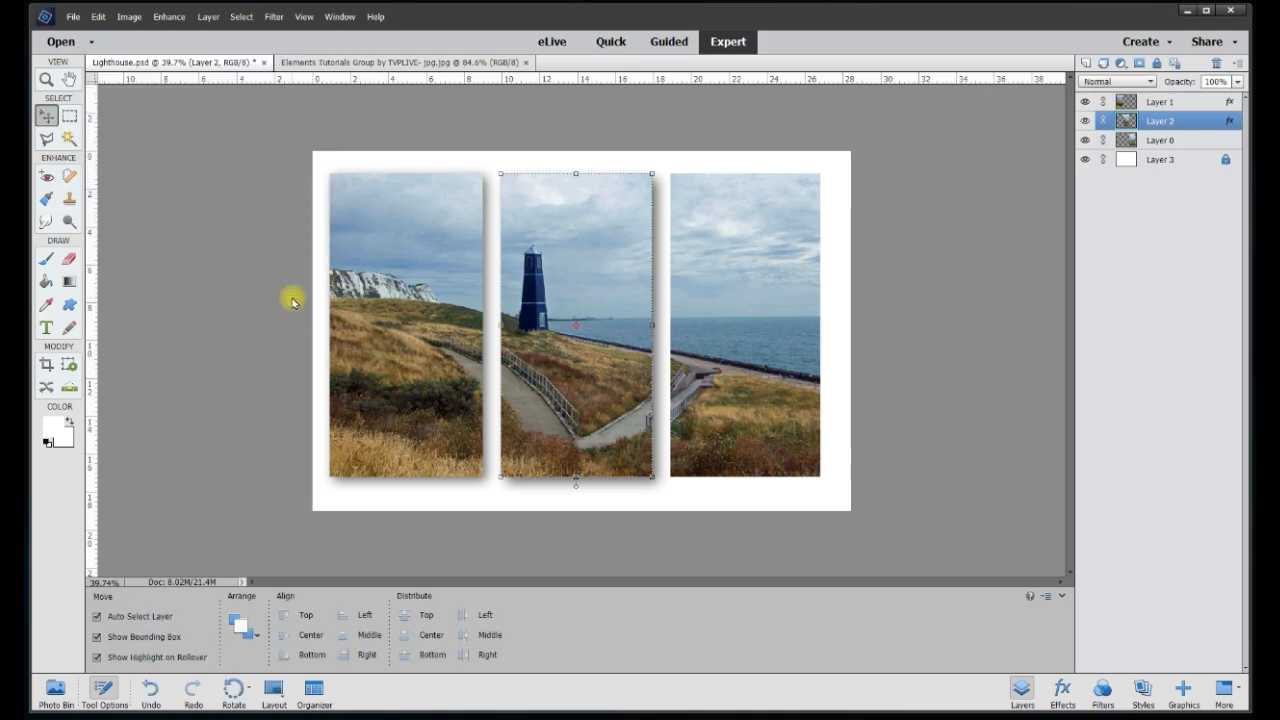
Give the right sea strip a Drop Shadow of size 50 px, distance 40 px, 60% opacity, then deselect
{"action": "right_click", "coordinate": [757, 349]}
{"action": "left_click", "coordinate": [812, 500]}
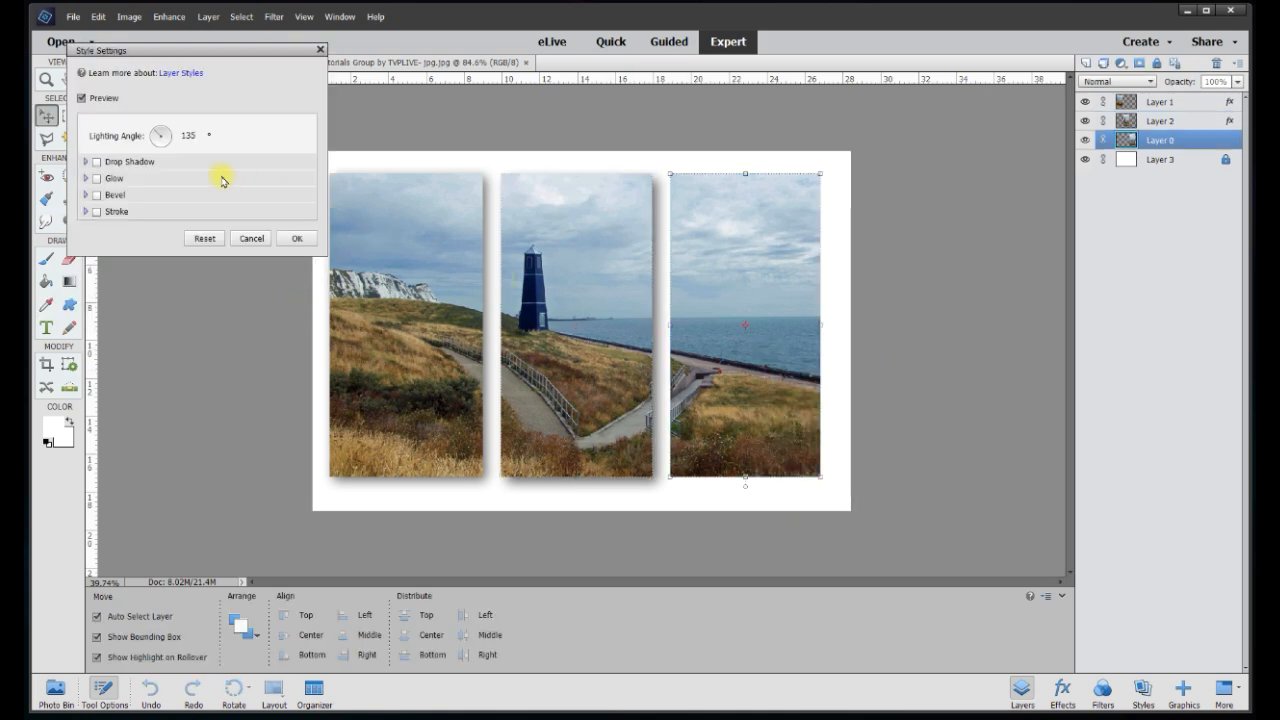
{"action": "left_click", "coordinate": [96, 162]}
{"action": "left_click", "coordinate": [255, 181]}
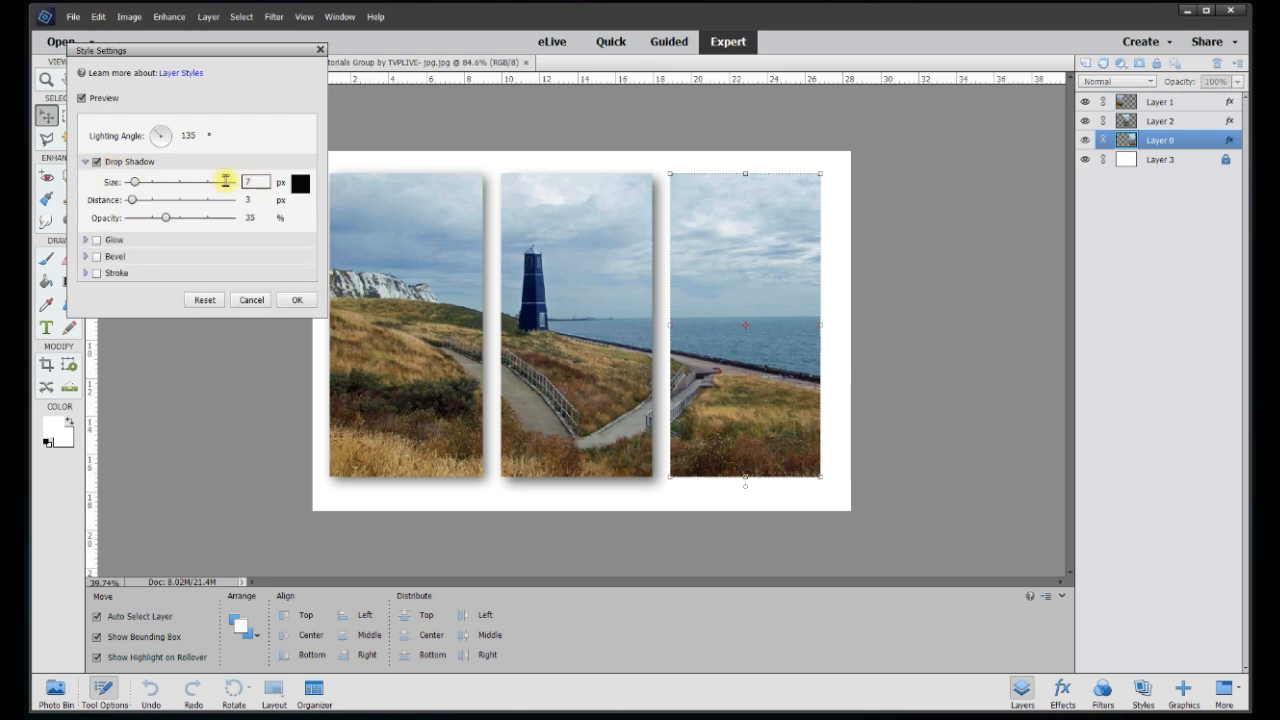
{"action": "type", "text": "50"}
{"action": "left_click", "coordinate": [255, 200]}
{"action": "type", "text": "40"}
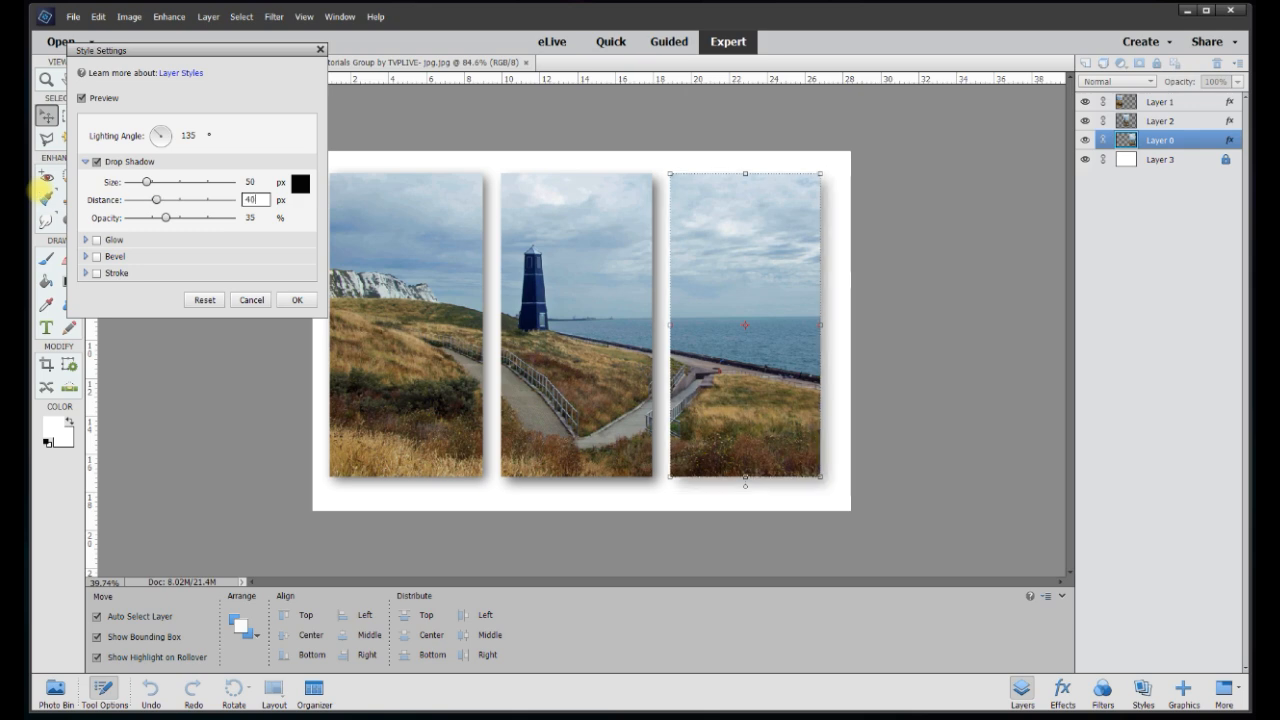
{"action": "left_click", "coordinate": [255, 218]}
{"action": "type", "text": "60"}
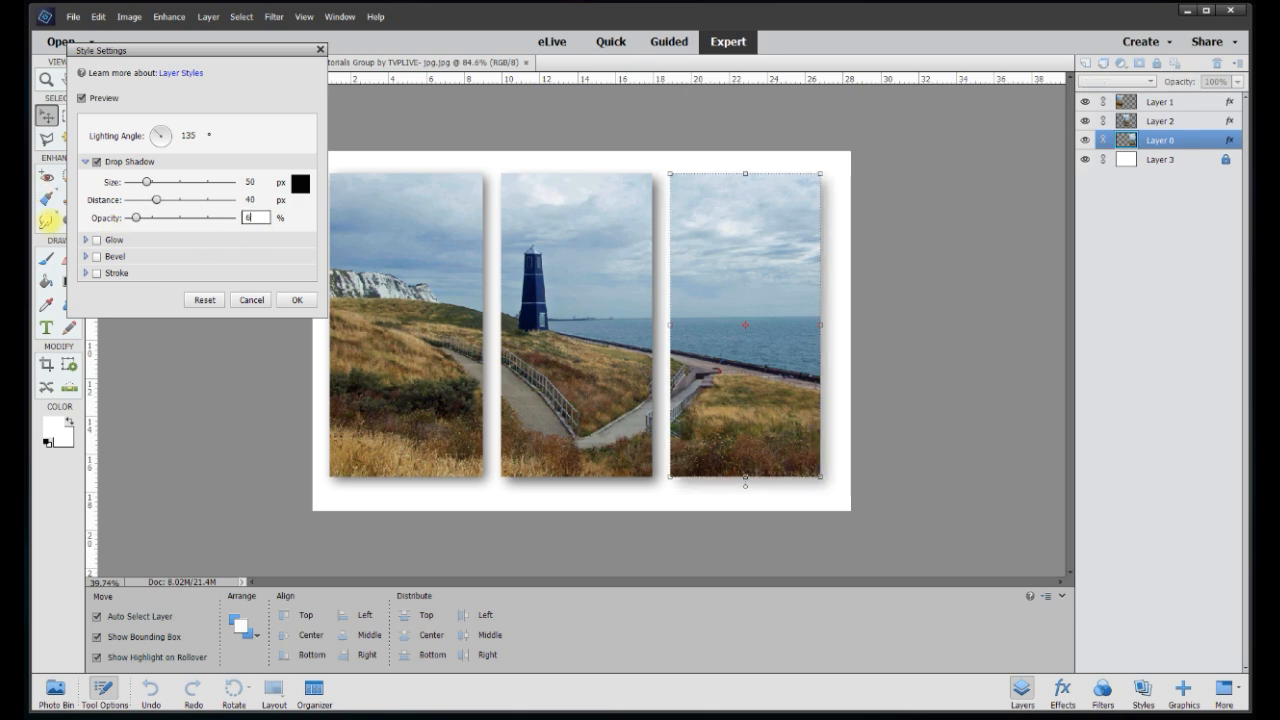
{"action": "left_click", "coordinate": [297, 300]}
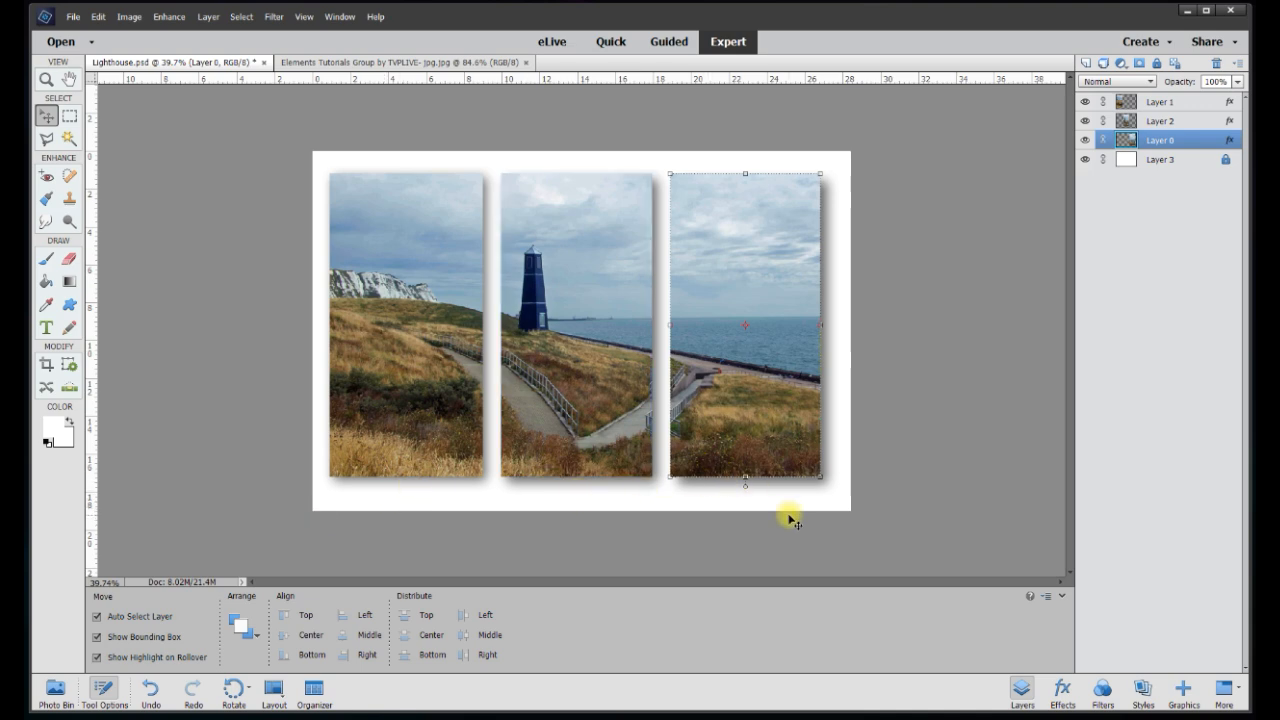
{"action": "left_click", "coordinate": [885, 516]}
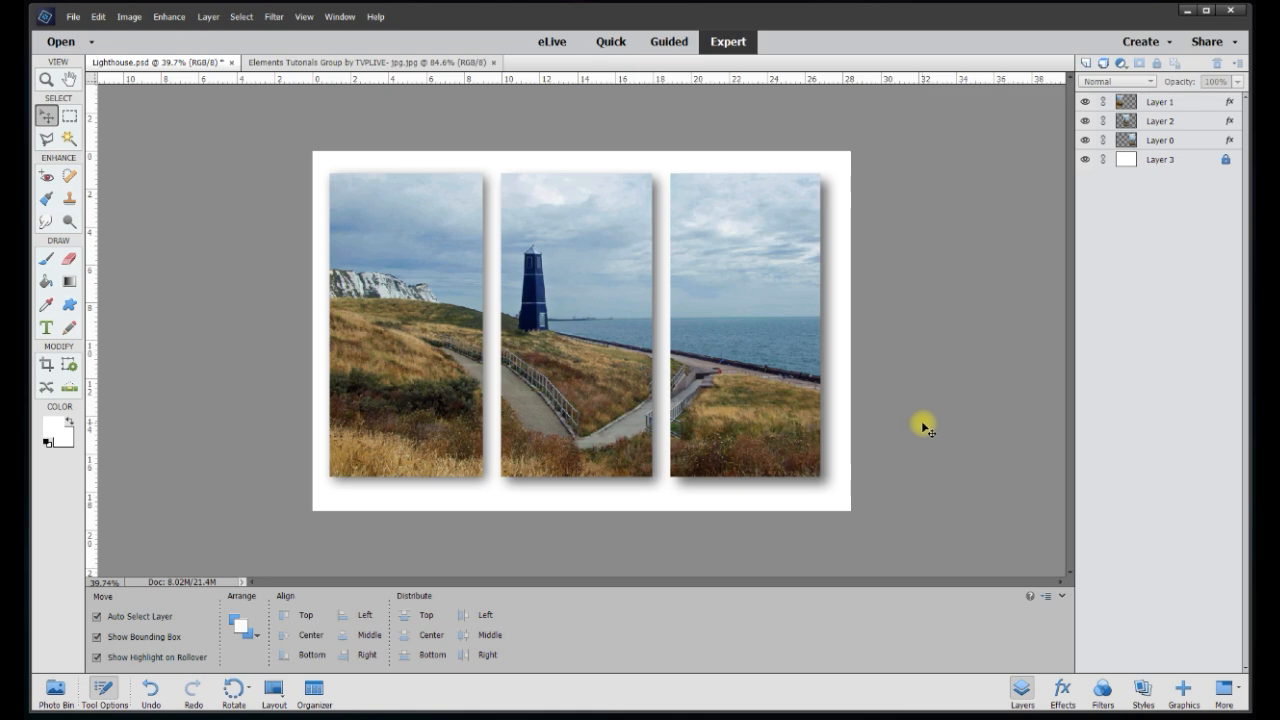
Zoom the canvas in to about 53% to inspect the finished shadowed triptych
{"action": "scroll", "coordinate": [924, 427], "scroll_direction": "up", "scroll_amount": 2}
{"action": "scroll", "coordinate": [924, 427], "scroll_direction": "up", "scroll_amount": 1}
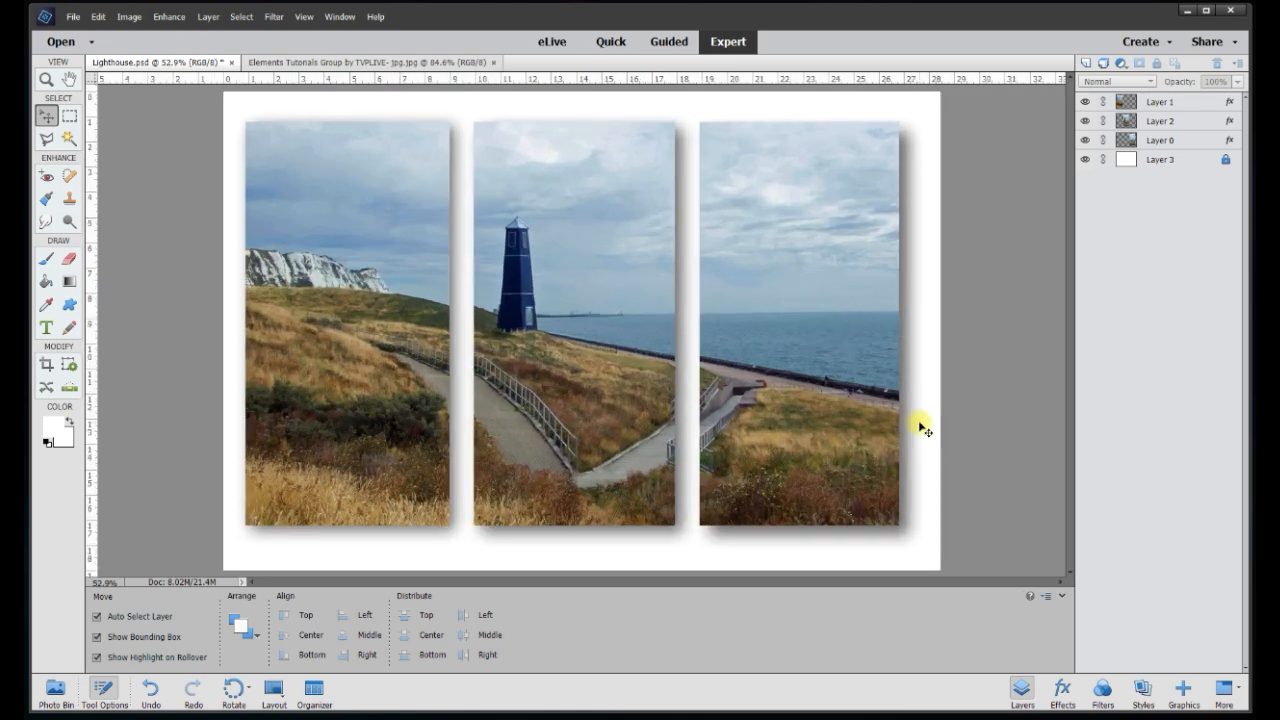